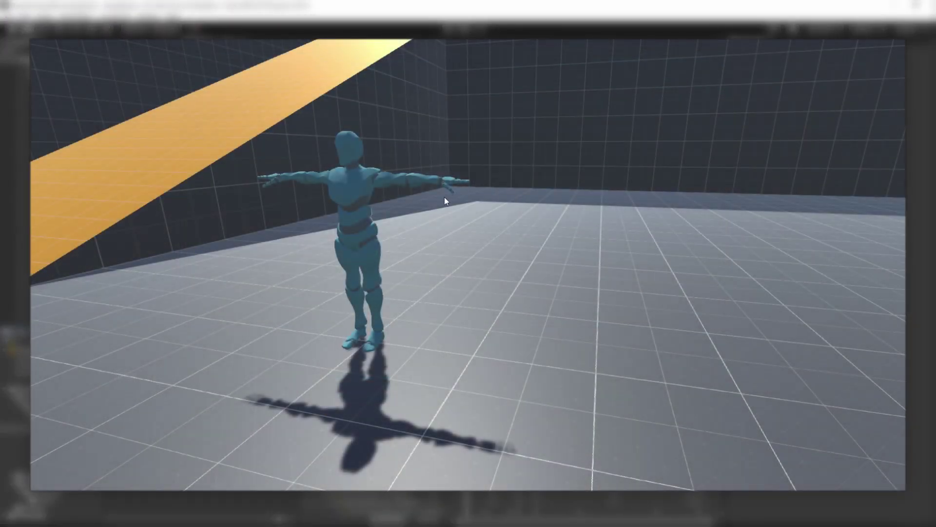
pyautogui.scroll(-3, 443, 199)
pyautogui.keyDown('alt'); pyautogui.moveTo(442, 200); pyautogui.dragTo(410, 313); pyautogui.keyUp('alt')
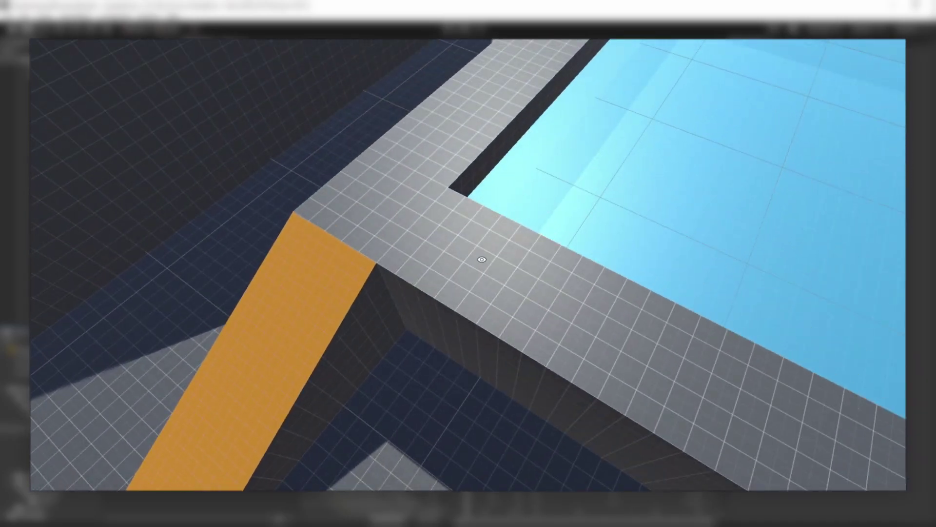
pyautogui.moveTo(482, 259); pyautogui.dragTo(351, 169, button='right')
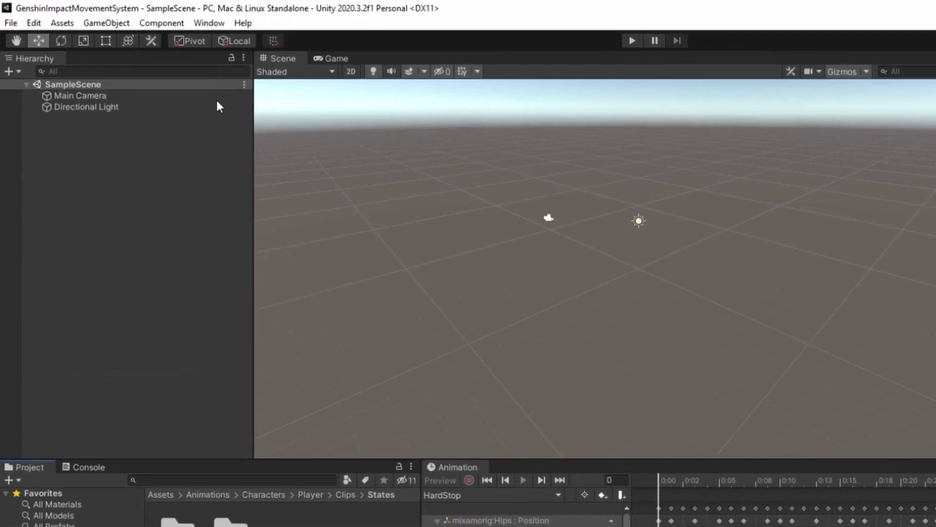
# - Install the ProBuilder package from the Unity Registry and close the Package Manager
pyautogui.click(149, 16)
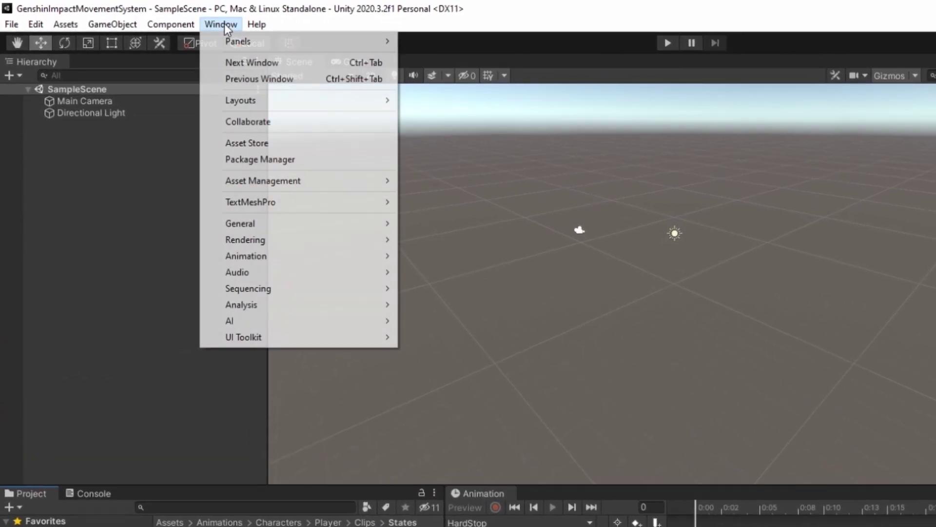
pyautogui.click(256, 160)
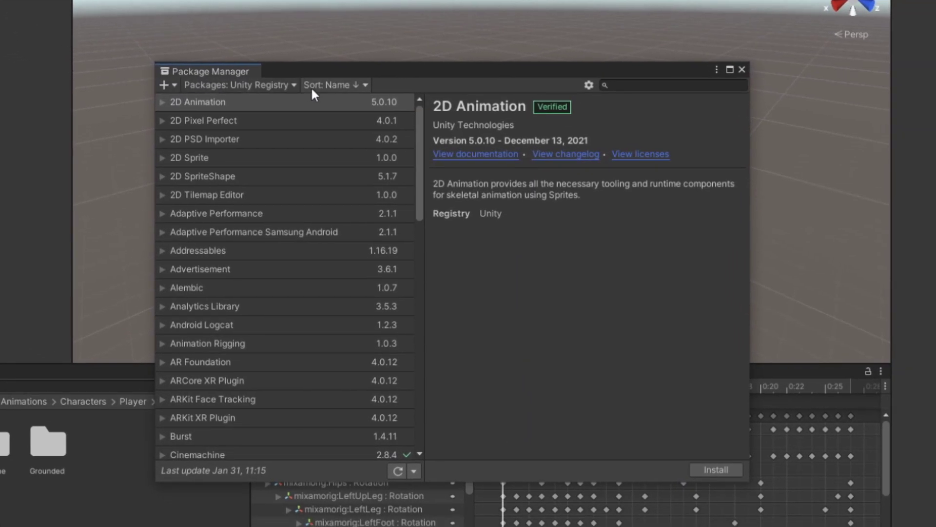
pyautogui.click(645, 81)
pyautogui.write('ProBuilder')
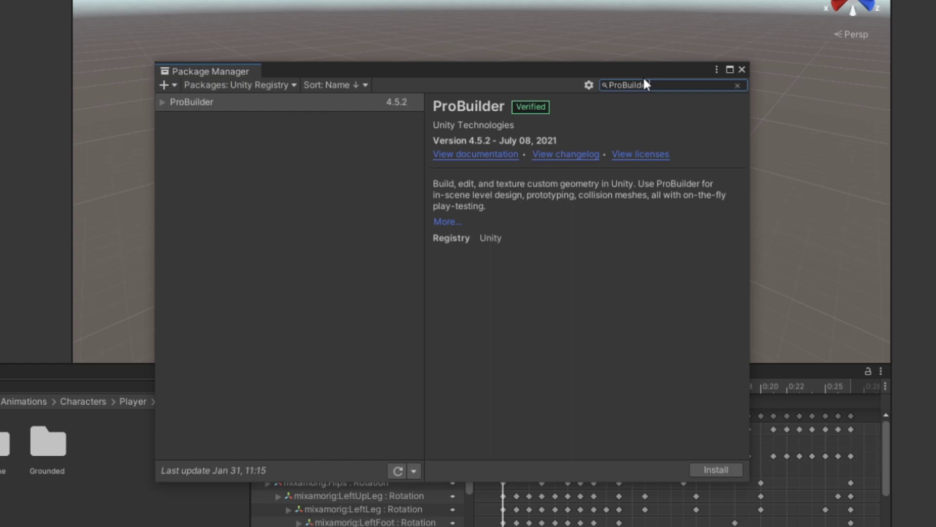
pyautogui.click(339, 107)
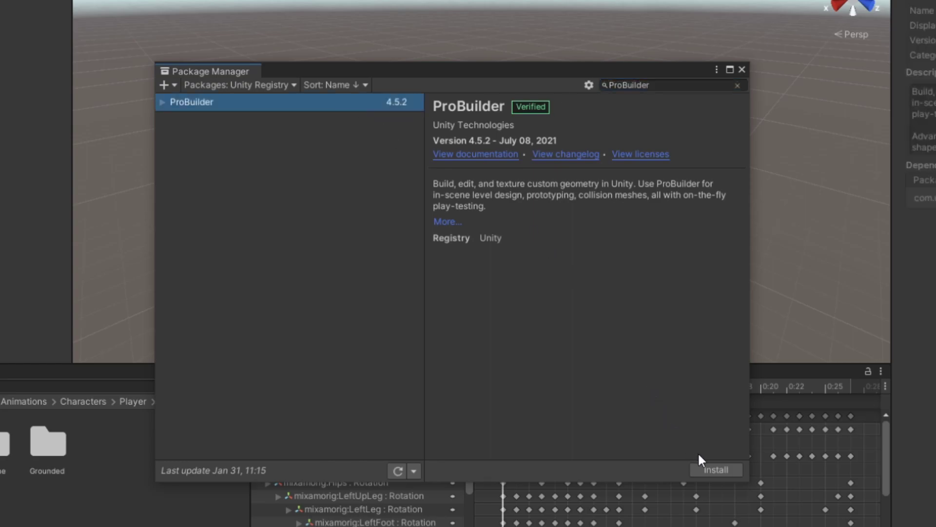
pyautogui.click(714, 467)
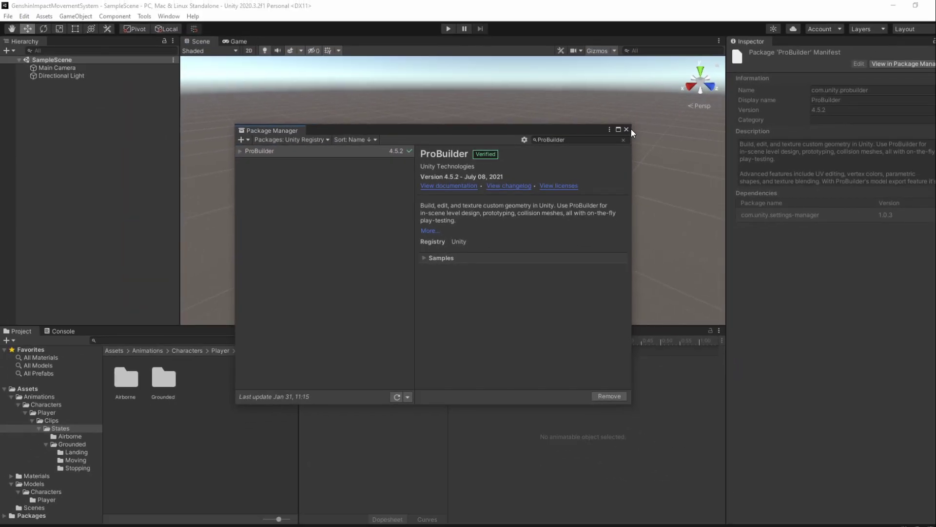
pyautogui.click(627, 129)
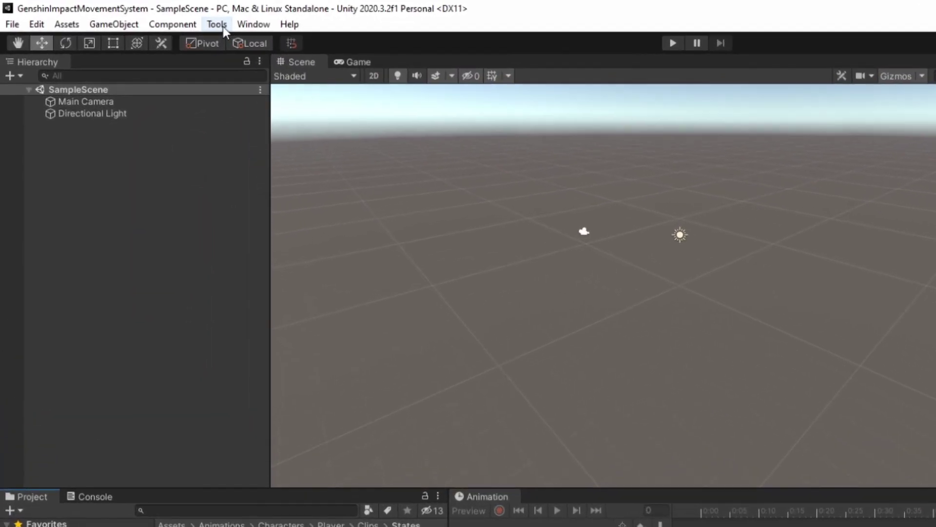
# - Open the ProBuilder window and dock it as a tab beside the Animation window
pyautogui.click(145, 16)
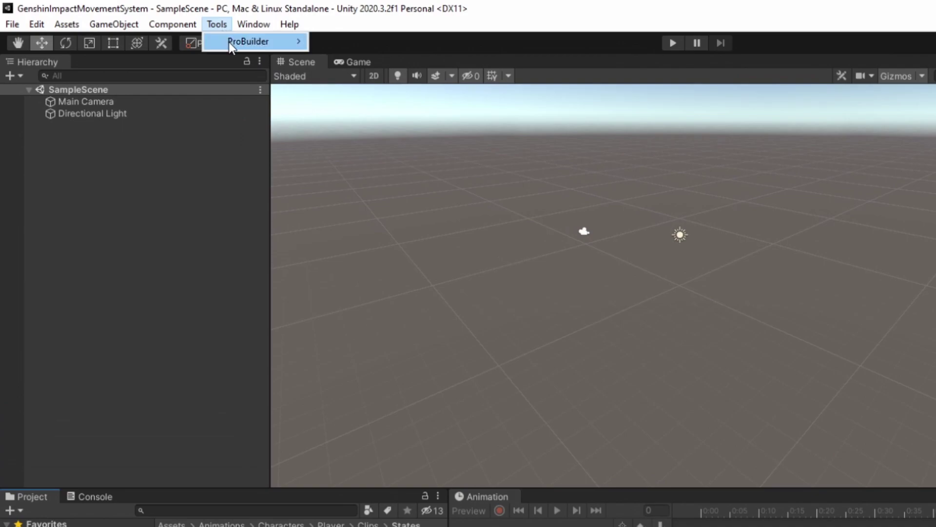
pyautogui.moveTo(229, 42)
pyautogui.click(309, 39)
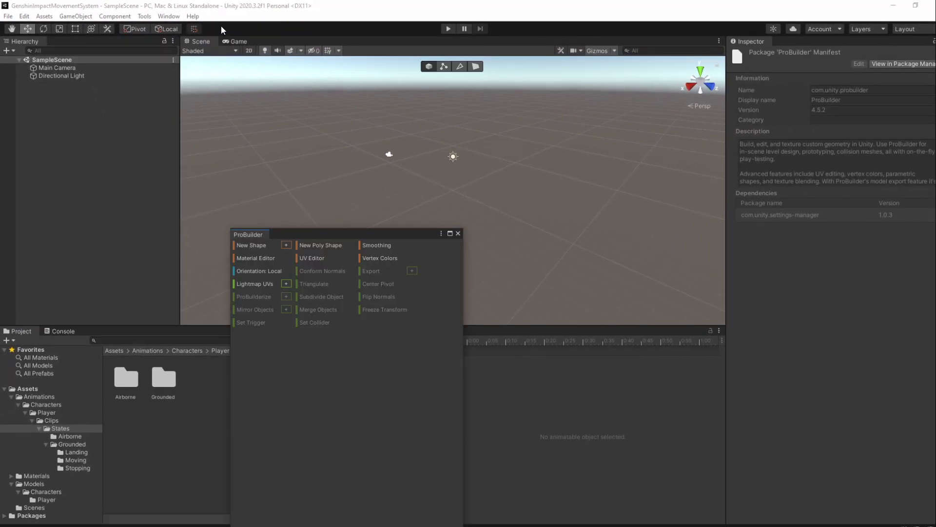
pyautogui.moveTo(258, 235); pyautogui.dragTo(495, 381)
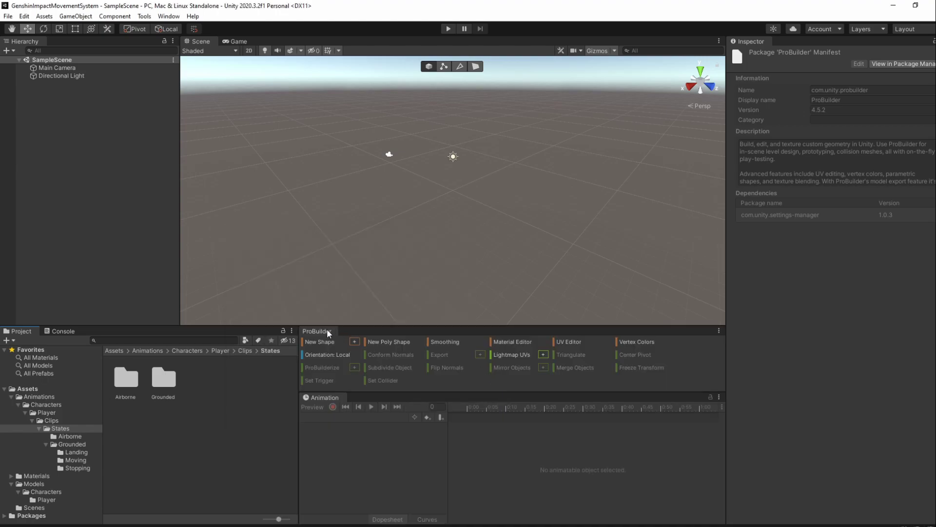
pyautogui.moveTo(363, 396); pyautogui.dragTo(368, 366)
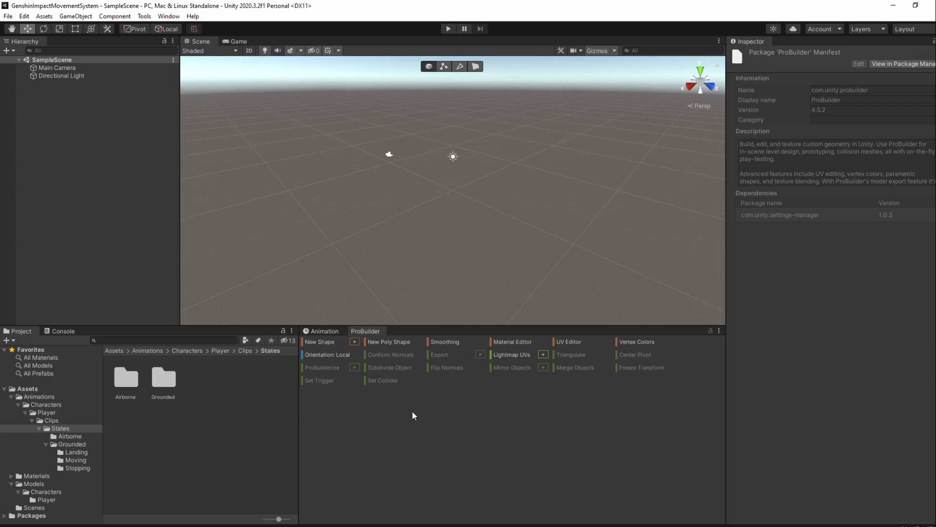
# - Start a new ProBuilder shape with Cube as the shape type
pyautogui.click(355, 342)
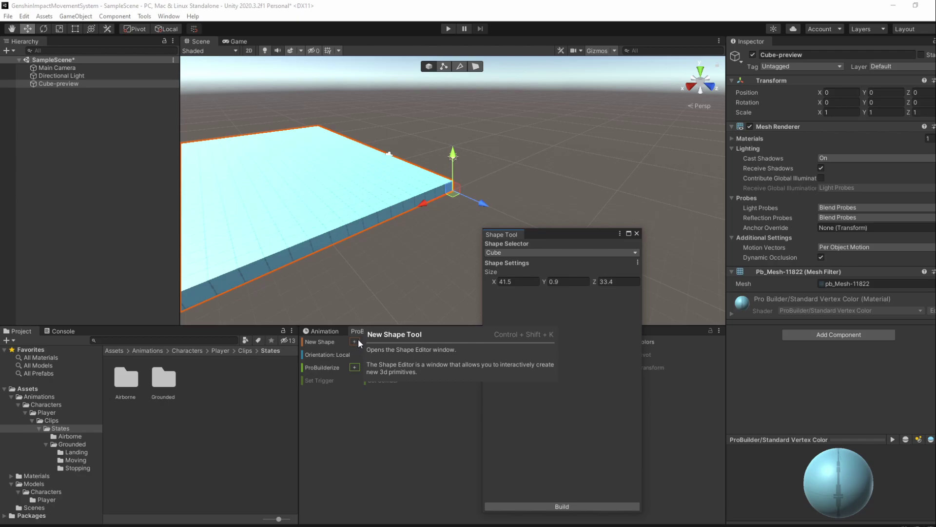
pyautogui.click(636, 233)
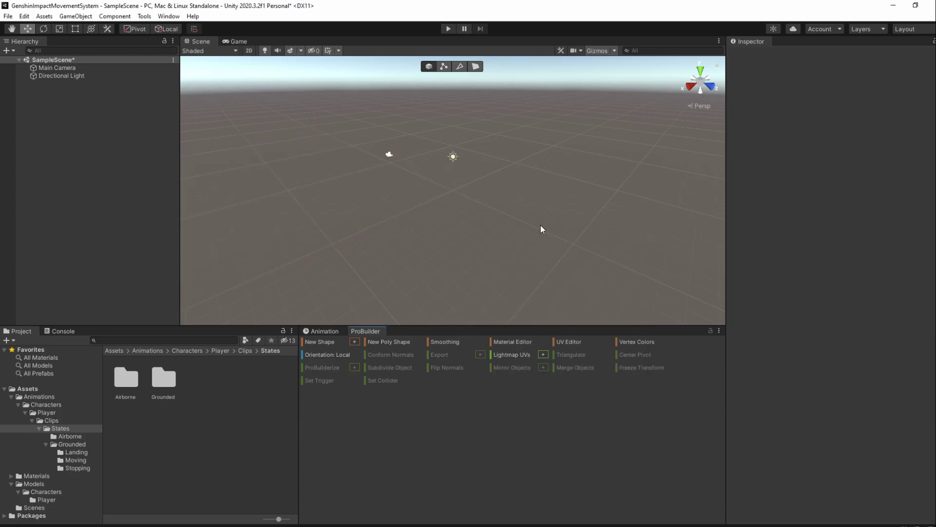
pyautogui.hotkey('ctrl', 'shift', 'k')
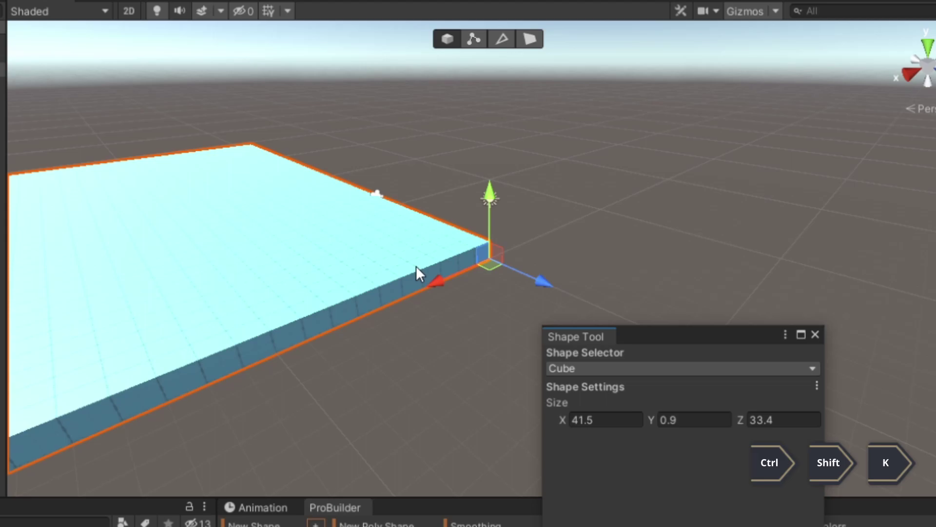
pyautogui.moveTo(402, 264); pyautogui.dragTo(384, 277, button='middle')
pyautogui.keyDown('alt'); pyautogui.moveTo(423, 266); pyautogui.dragTo(205, 271); pyautogui.keyUp('alt')
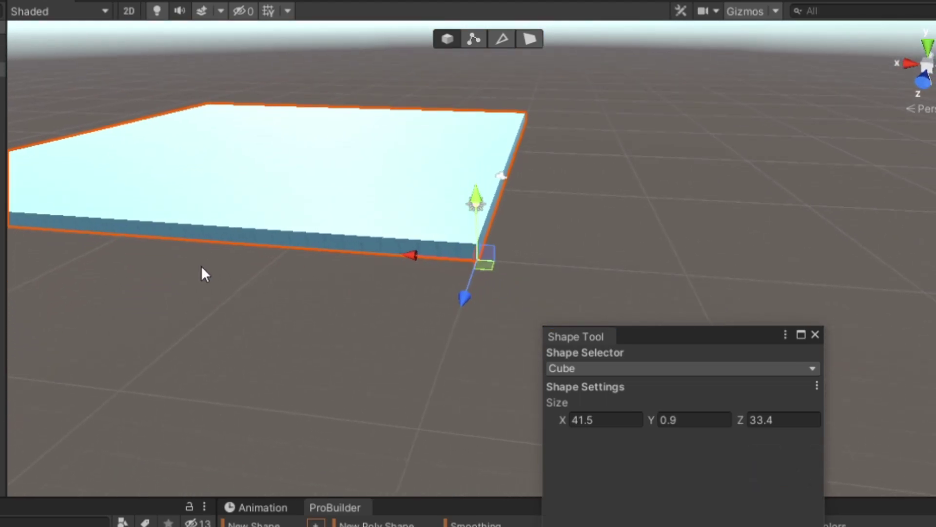
pyautogui.click(621, 368)
pyautogui.click(619, 386)
# - Set the cube's size to X 2000, Y 100, Z 2000, build it and close the Shape Tool
pyautogui.click(603, 419)
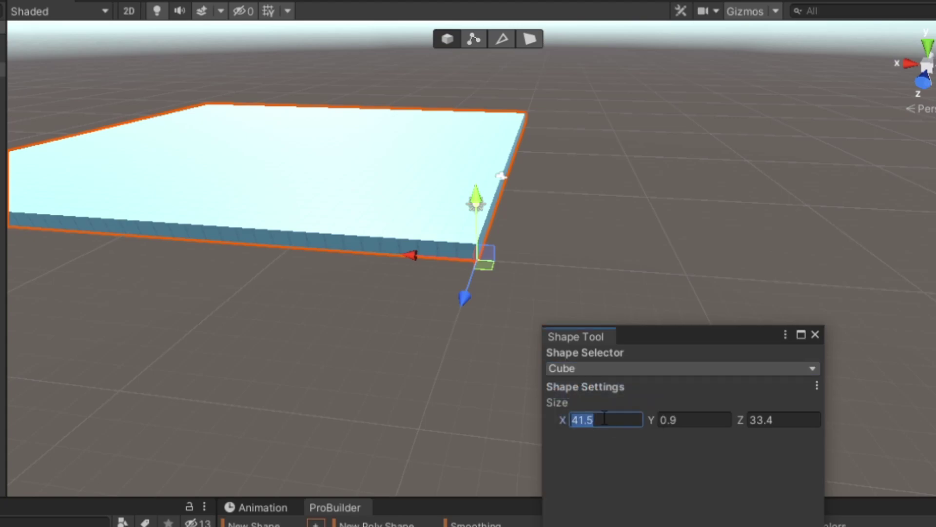
pyautogui.write('2000')
pyautogui.press('Tab')
pyautogui.write('100')
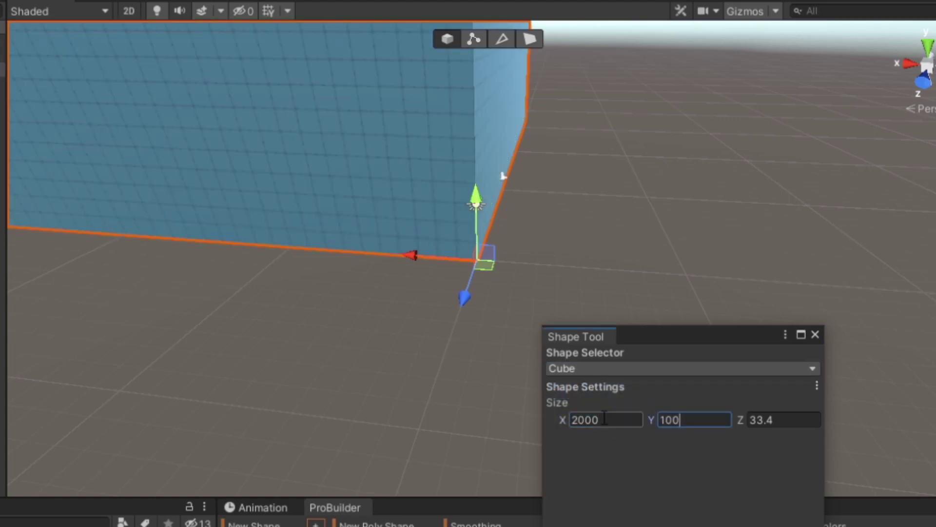
pyautogui.press('Tab')
pyautogui.write('2000')
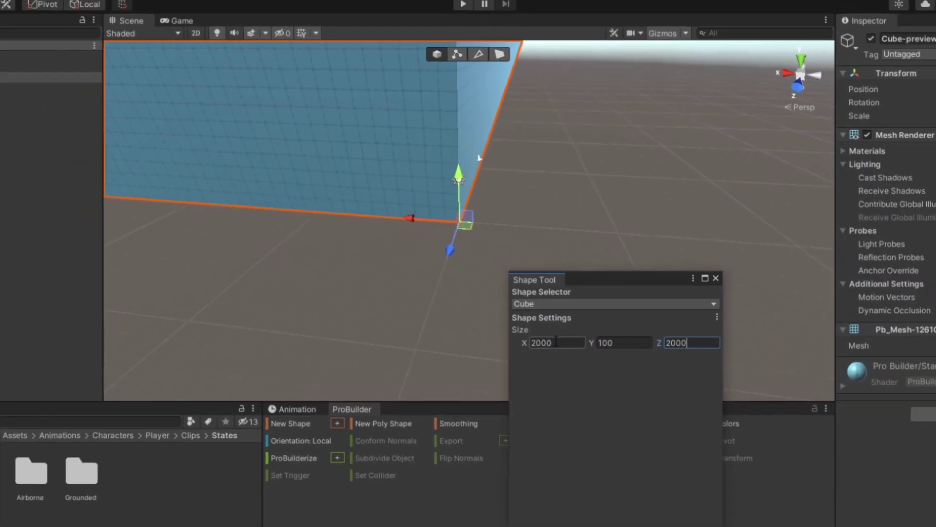
pyautogui.moveTo(611, 281); pyautogui.dragTo(543, 168)
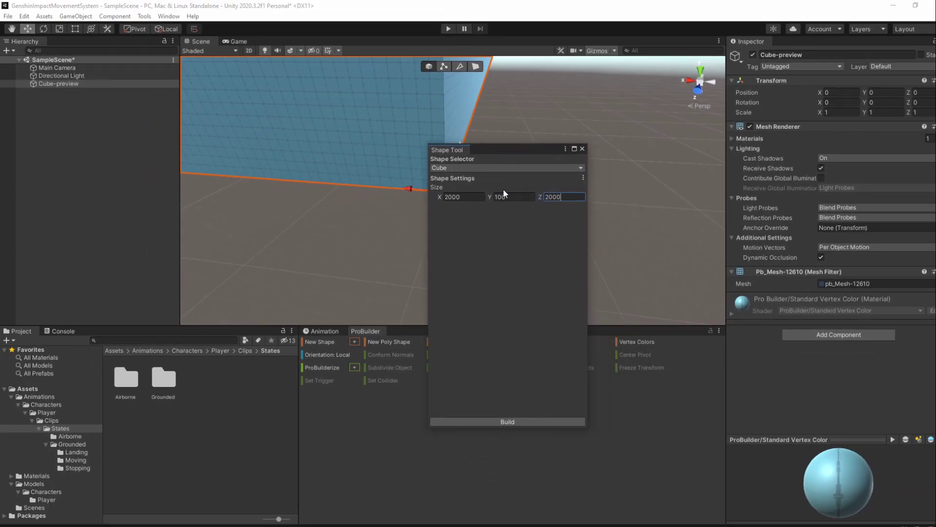
pyautogui.click(520, 422)
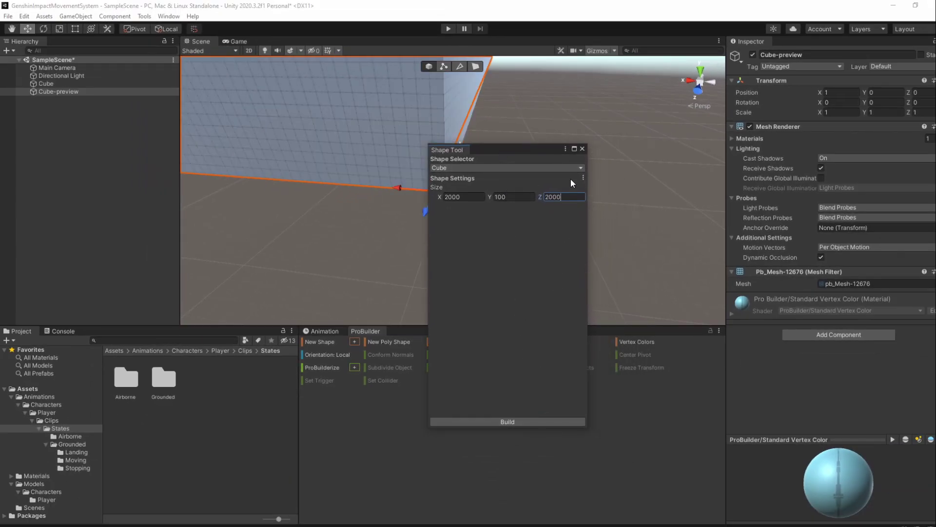
pyautogui.click(582, 149)
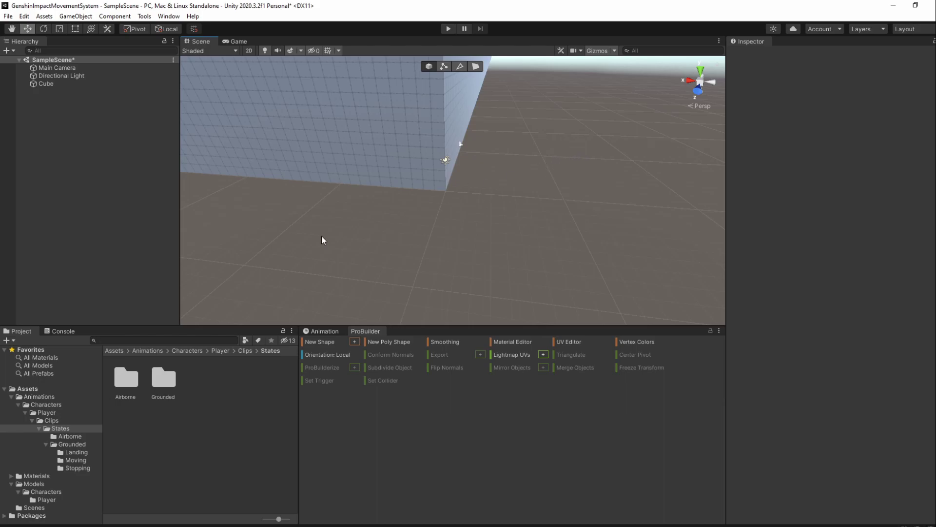
# - Apply texture_05 from the kenney_prototypetextures PNG/Dark folder to the cube
pyautogui.click(47, 475)
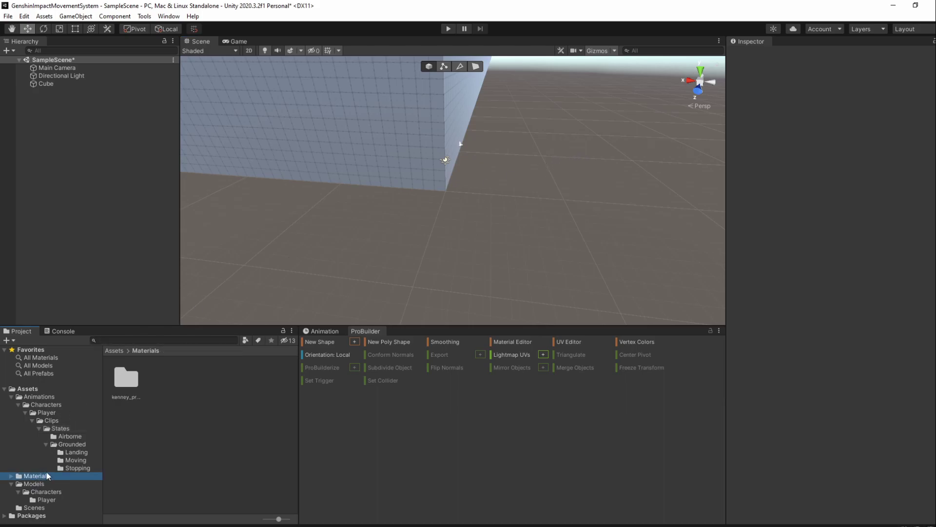
pyautogui.doubleClick(126, 379)
pyautogui.doubleClick(131, 379)
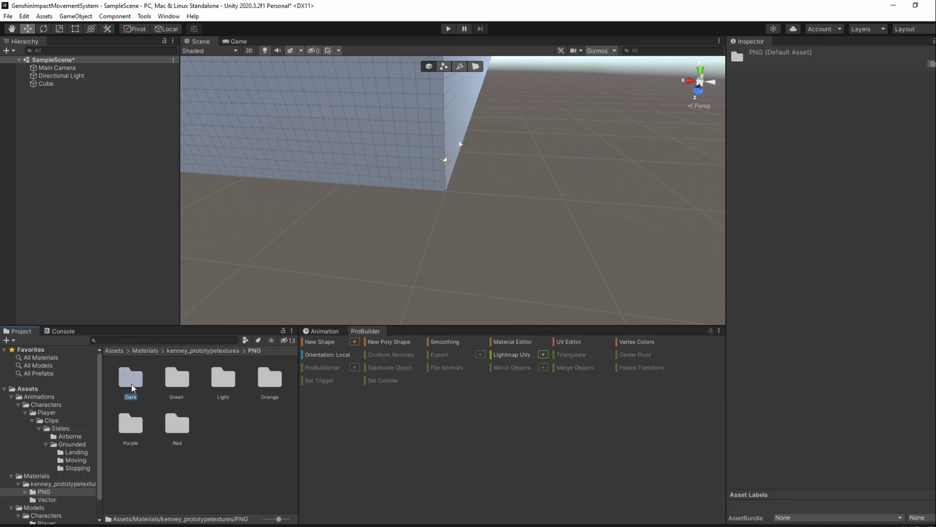
pyautogui.doubleClick(130, 384)
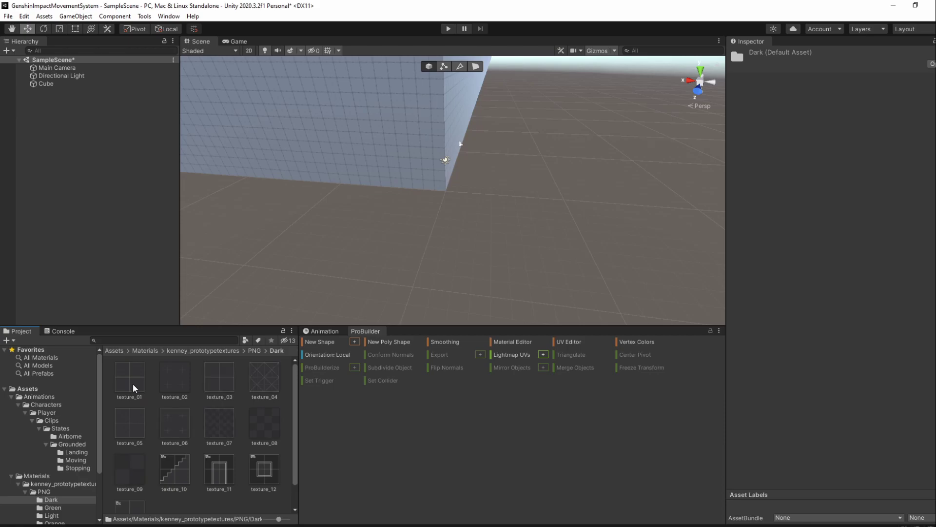
pyautogui.moveTo(136, 411); pyautogui.dragTo(340, 139)
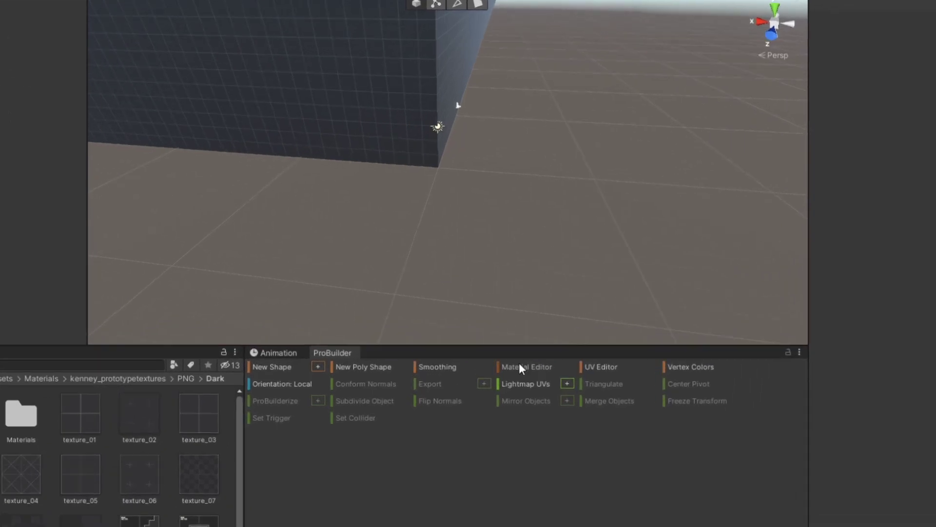
# - Assign the texture_05 material to the Alt + 2 slot of ProBuilder's Default Material Palette and close the Material Editor
pyautogui.click(537, 381)
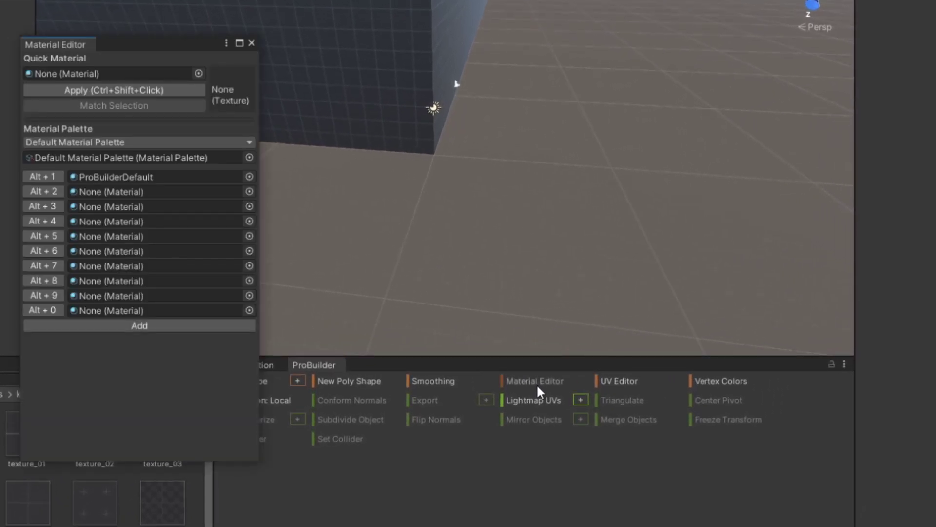
pyautogui.click(249, 192)
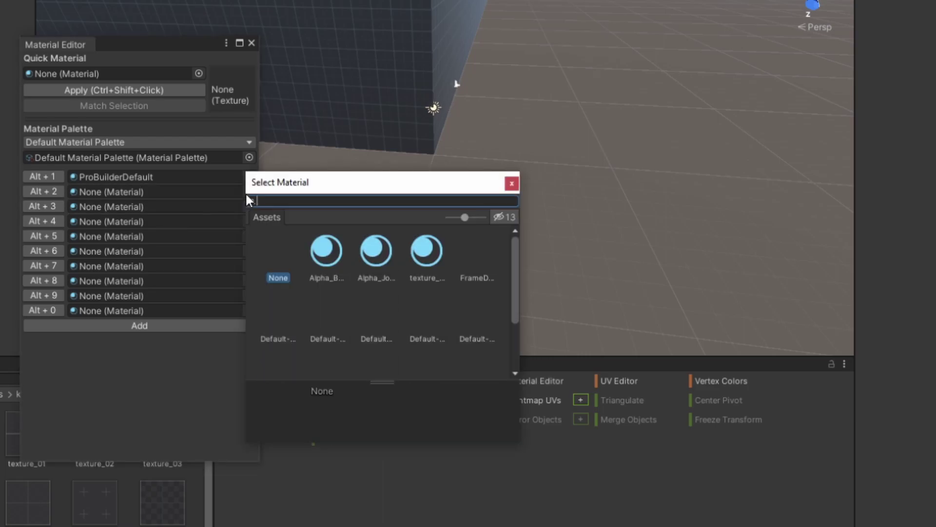
pyautogui.doubleClick(440, 260)
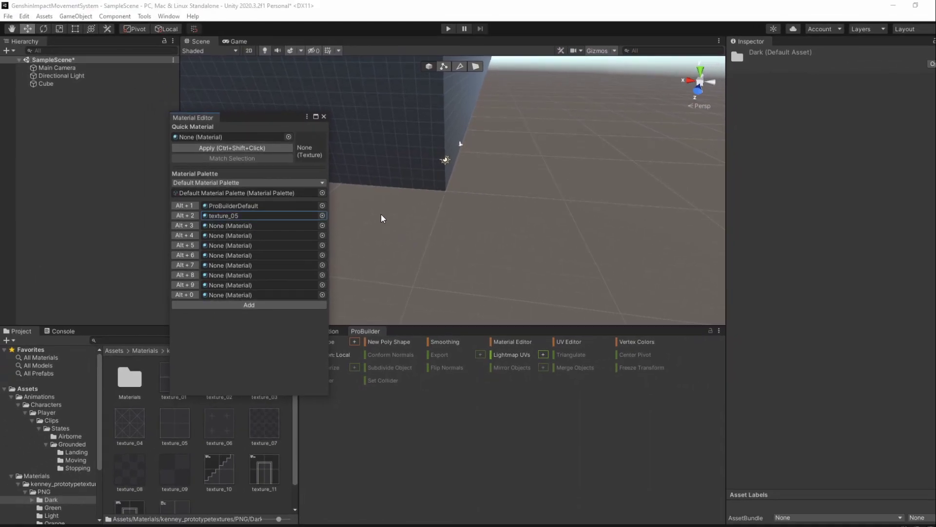
pyautogui.click(324, 116)
# - Create an empty parent object for the cube and name it Environment
pyautogui.click(371, 162)
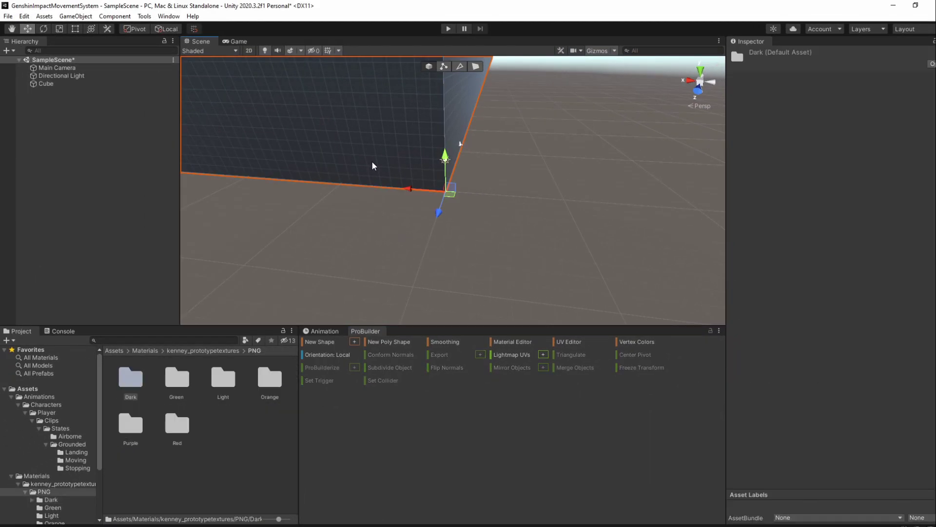
pyautogui.press('f')
pyautogui.keyDown('alt'); pyautogui.moveTo(367, 180); pyautogui.dragTo(672, 218); pyautogui.keyUp('alt')
pyautogui.moveTo(569, 200); pyautogui.dragTo(555, 212, button='middle')
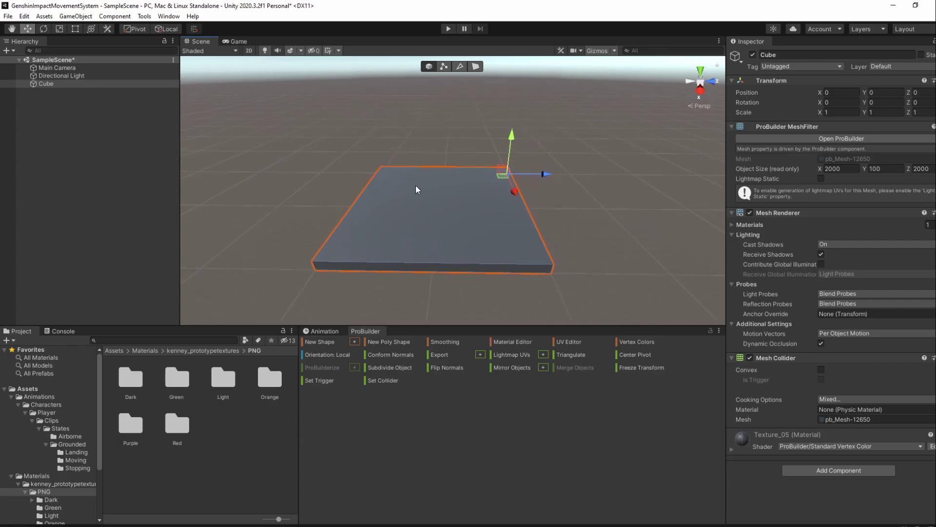
pyautogui.rightClick(98, 84)
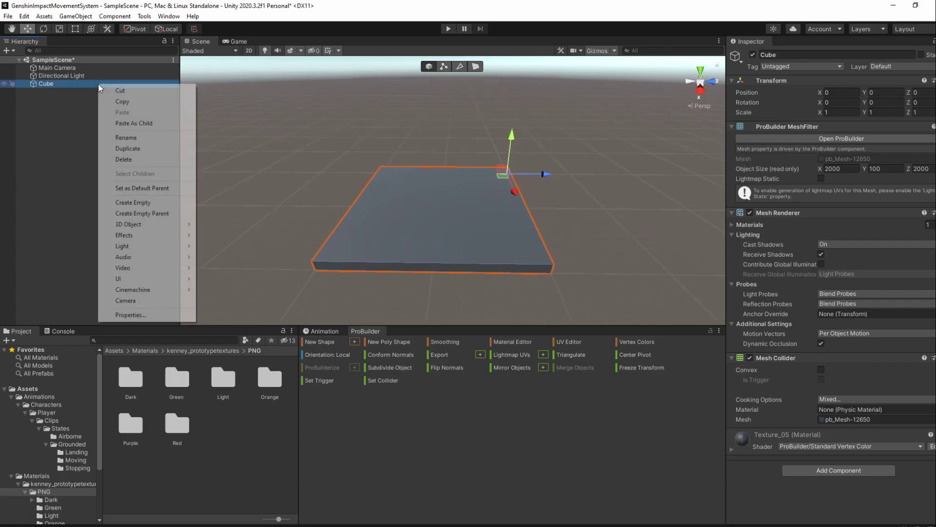
pyautogui.click(150, 214)
pyautogui.click(811, 55)
pyautogui.write('E')
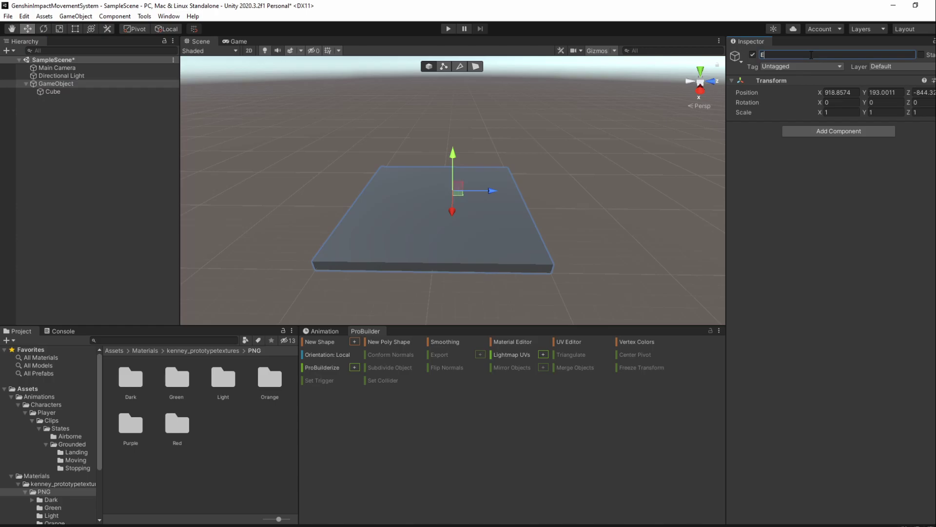
pyautogui.write('nvironment')
pyautogui.press('Return')
# - Rename the cube under Environment as Ground and reset its Transform
pyautogui.click(100, 92)
pyautogui.click(793, 54)
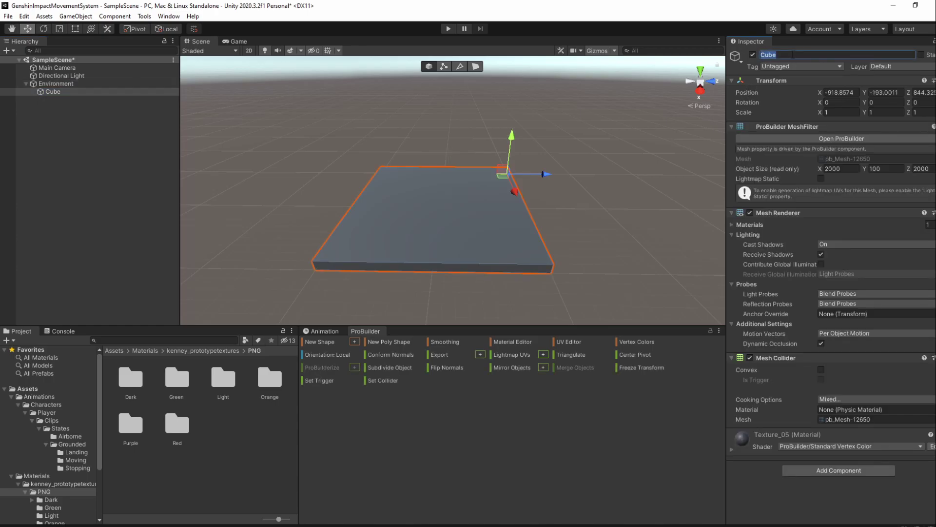
pyautogui.write('Ground')
pyautogui.press('Return')
pyautogui.rightClick(783, 80)
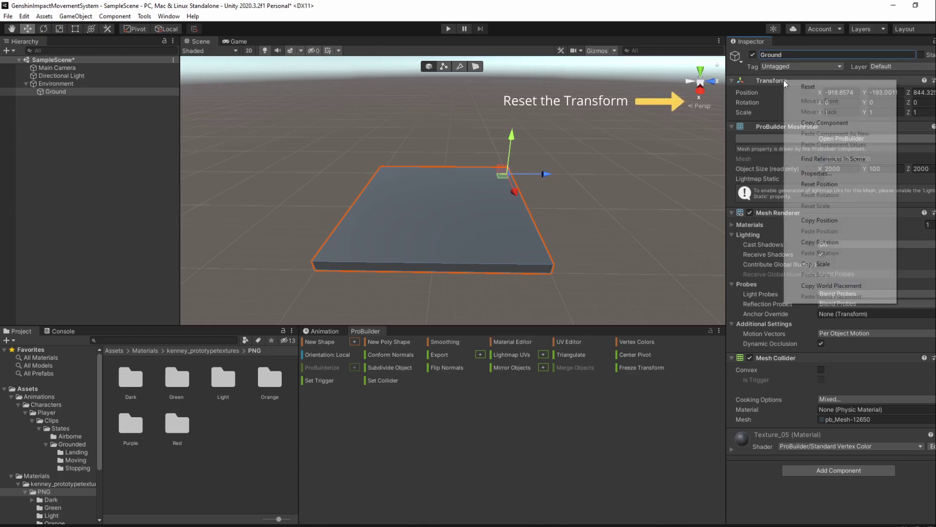
pyautogui.click(802, 87)
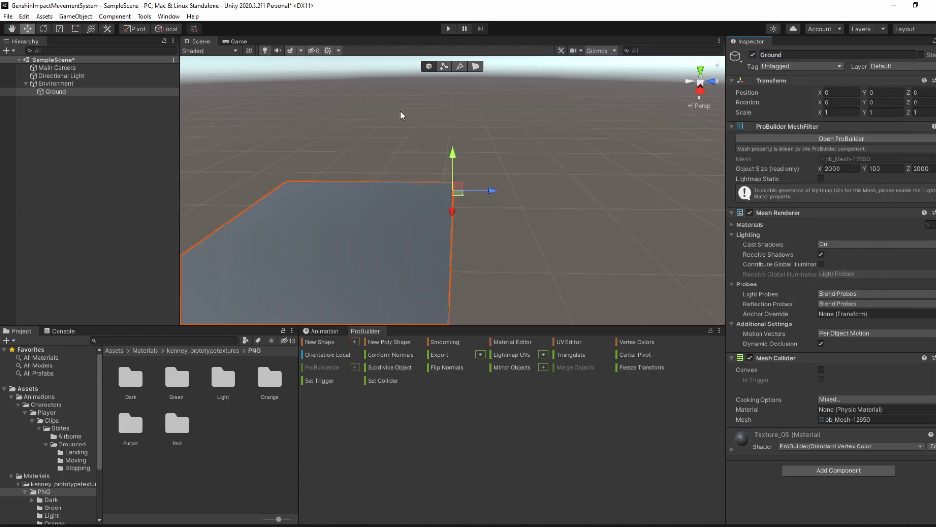
# - Set the Environment object's position to X -1000, Y -100, Z 1000
pyautogui.click(136, 84)
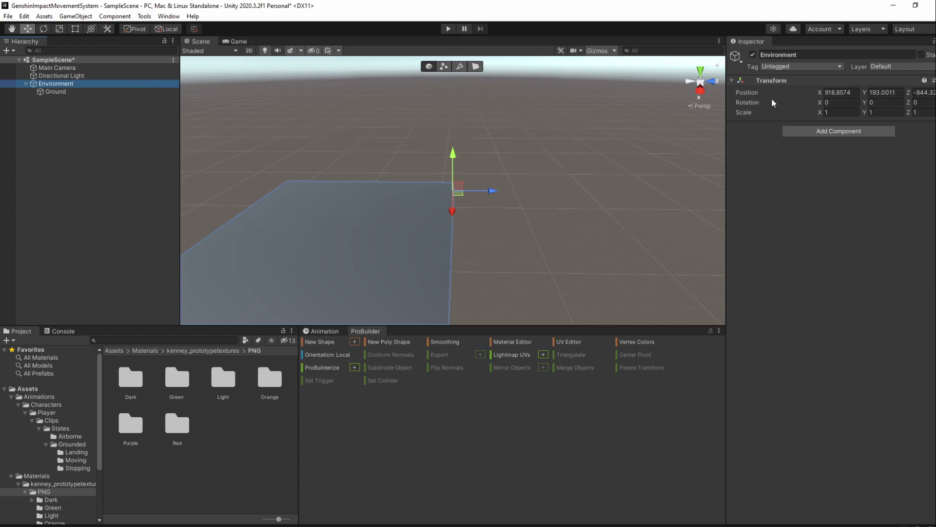
pyautogui.click(841, 92)
pyautogui.write('-1000')
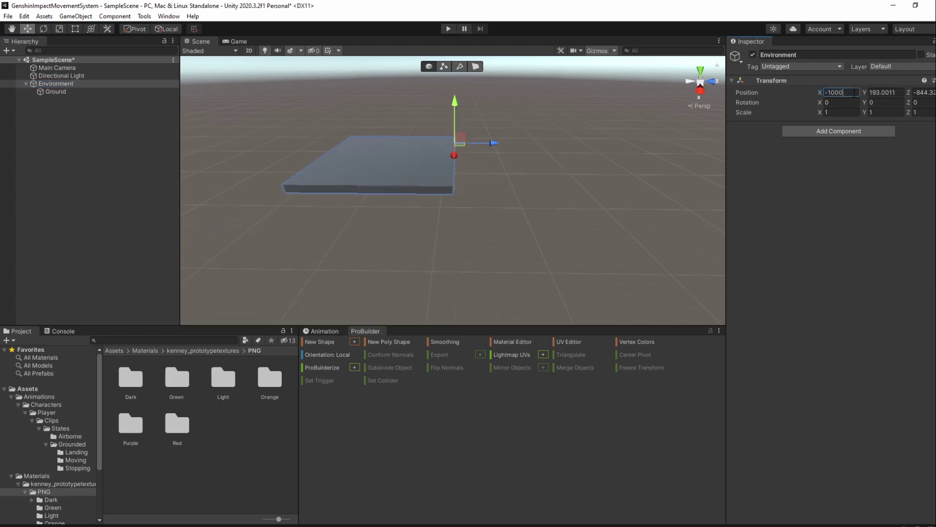
pyautogui.press('Tab')
pyautogui.write('-100')
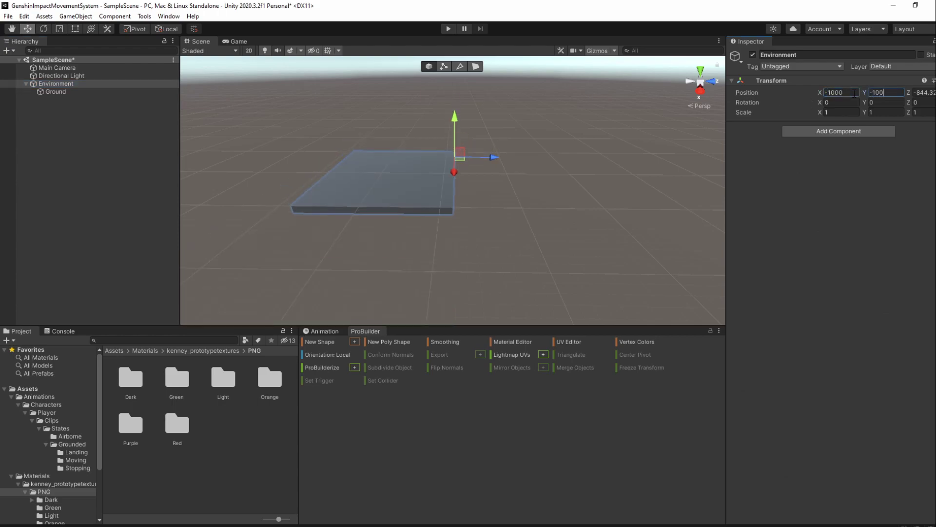
pyautogui.press('Tab')
pyautogui.write('1000')
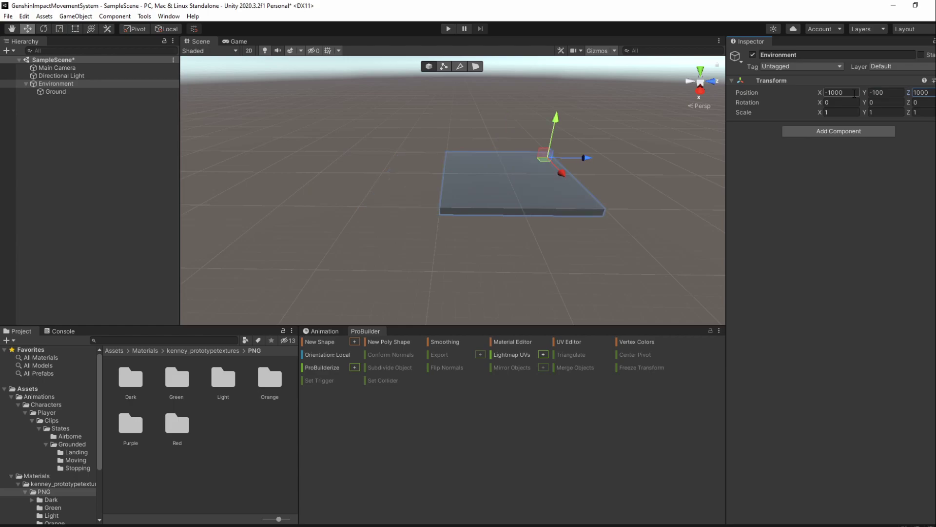
pyautogui.hotkey('alt', 'Tab')
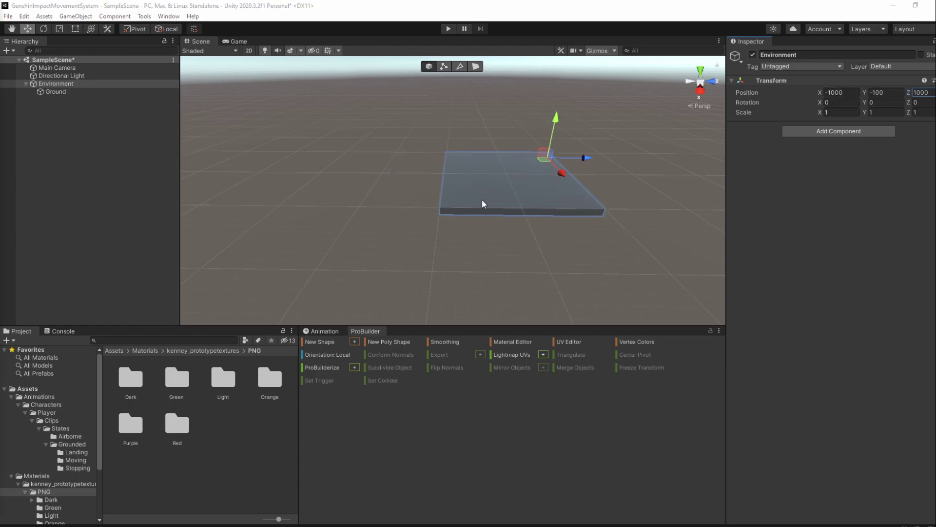
# - Add the CharacterModel from Assets/Models/Characters/Player to the scene and wrap it in an empty parent object
pyautogui.scroll(-3, 50, 471)
pyautogui.scroll(-1, 51, 473)
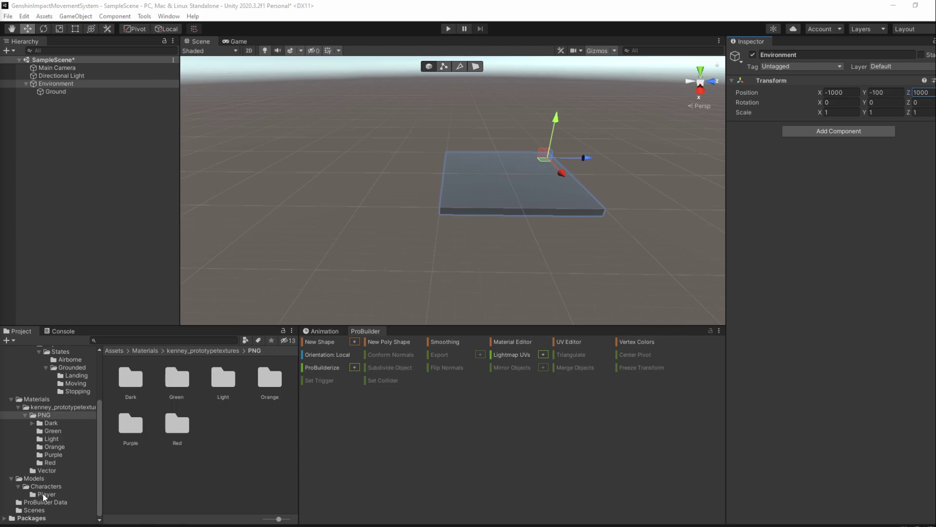
pyautogui.click(45, 495)
pyautogui.moveTo(125, 384); pyautogui.dragTo(72, 131)
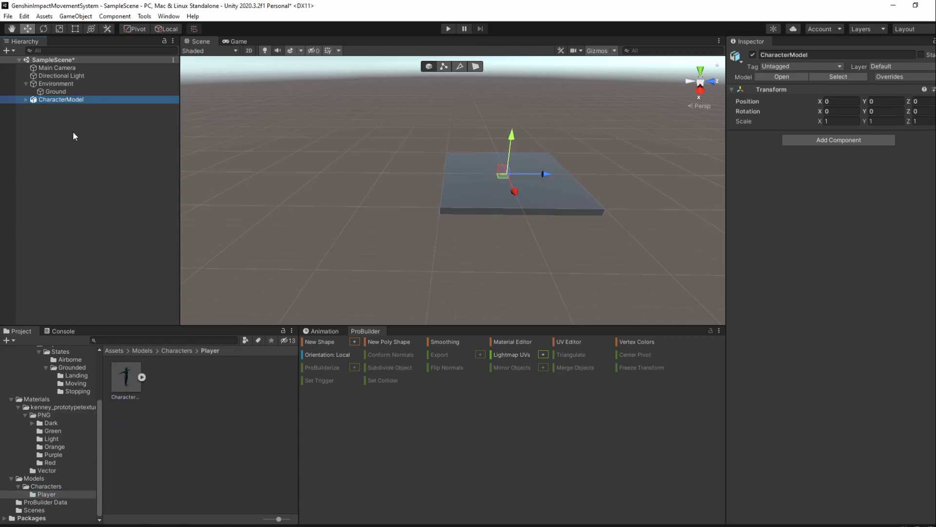
pyautogui.rightClick(84, 100)
pyautogui.click(128, 244)
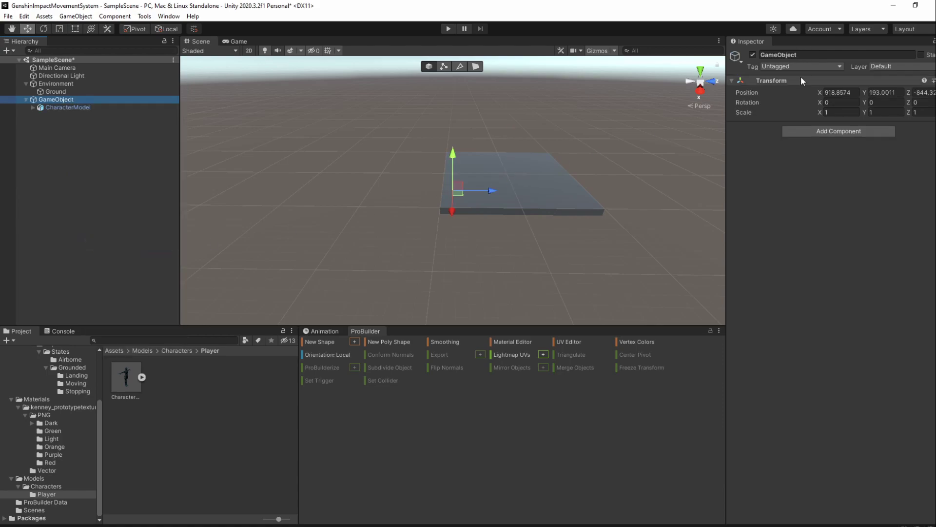
# - Rename the character's parent object as Player and reset the Transforms of both Player and CharacterModel
pyautogui.click(820, 55)
pyautogui.hotkey('ctrl', 'a')
pyautogui.write('Player')
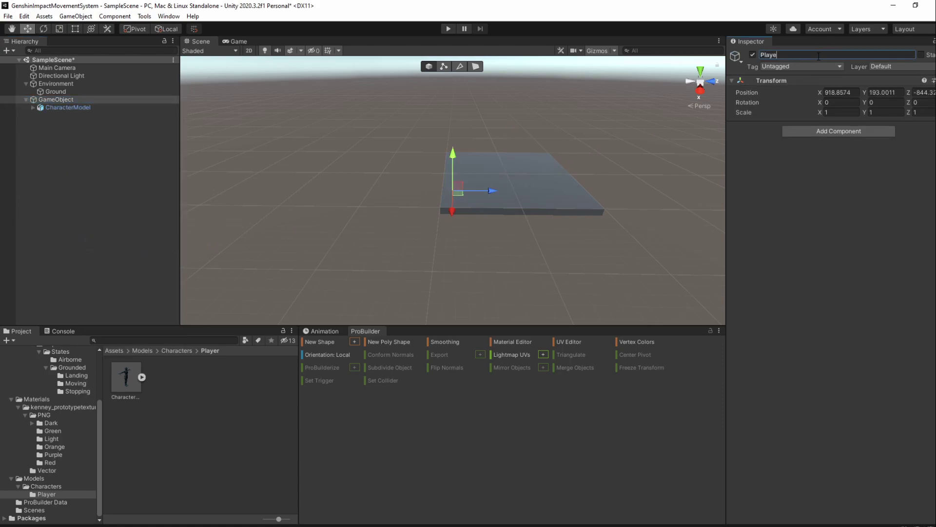
pyautogui.press('Return')
pyautogui.rightClick(791, 83)
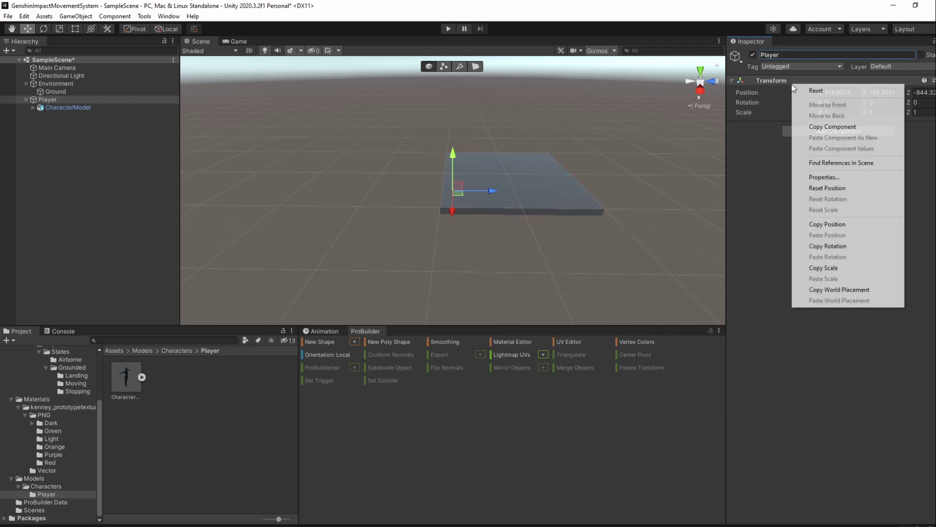
pyautogui.click(824, 91)
pyautogui.click(113, 107)
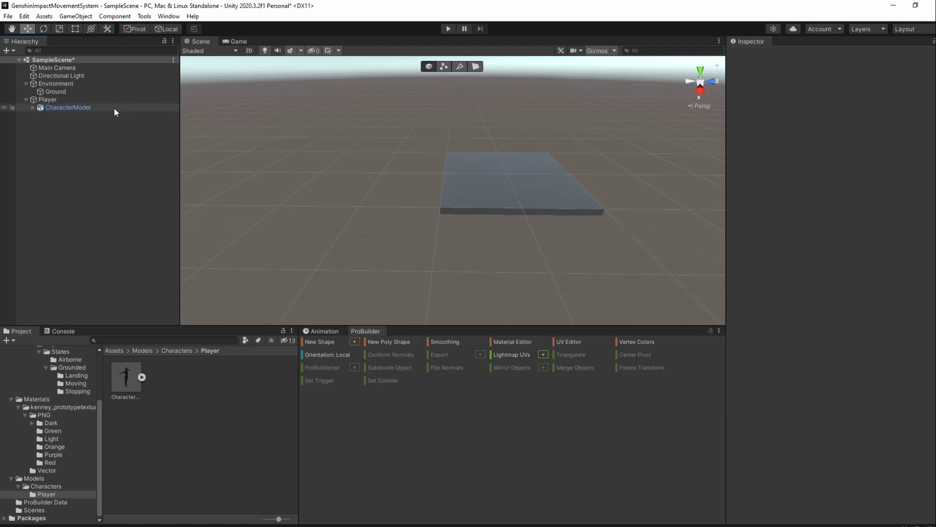
pyautogui.rightClick(785, 91)
pyautogui.click(807, 96)
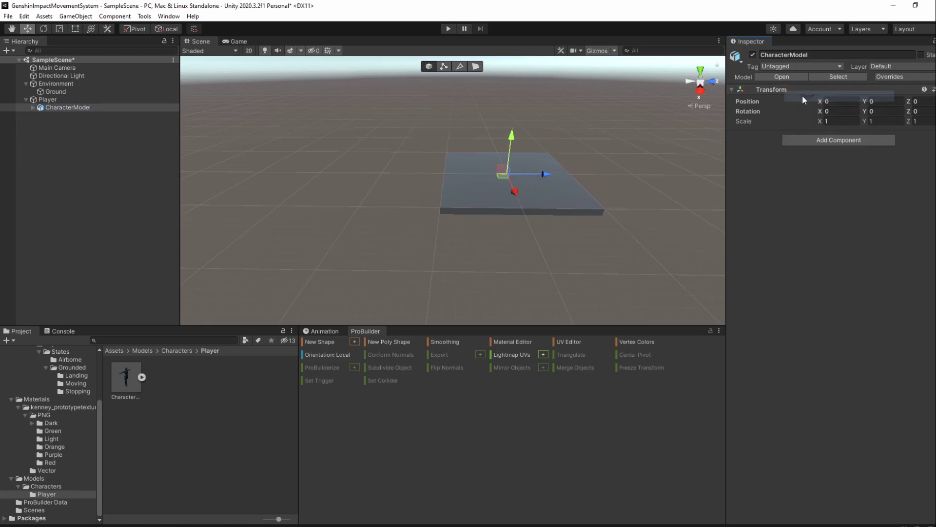
# - Move the Main Camera close behind the character by setting its position to Y 1.5 and Z -1
pyautogui.click(139, 99)
pyautogui.press('f')
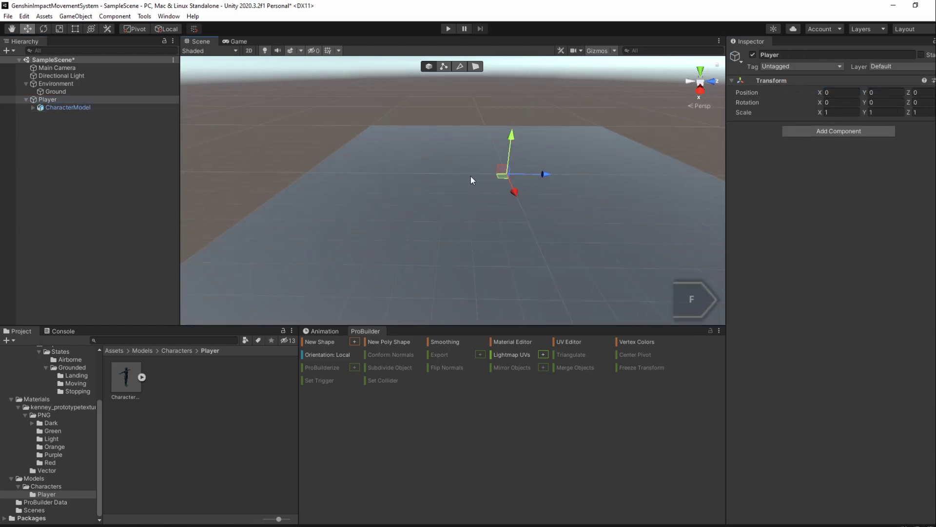
pyautogui.keyDown('alt'); pyautogui.moveTo(470, 176); pyautogui.dragTo(257, 185); pyautogui.keyUp('alt')
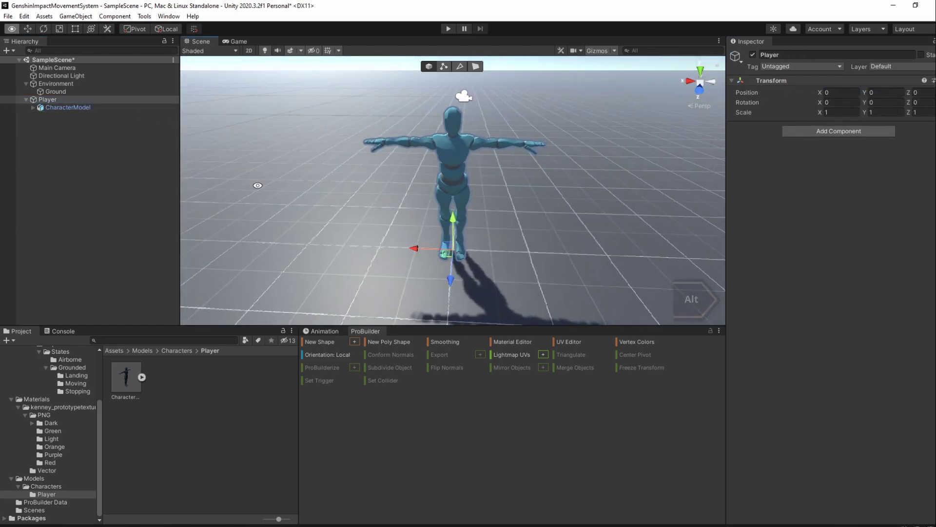
pyautogui.scroll(-8, 445, 188)
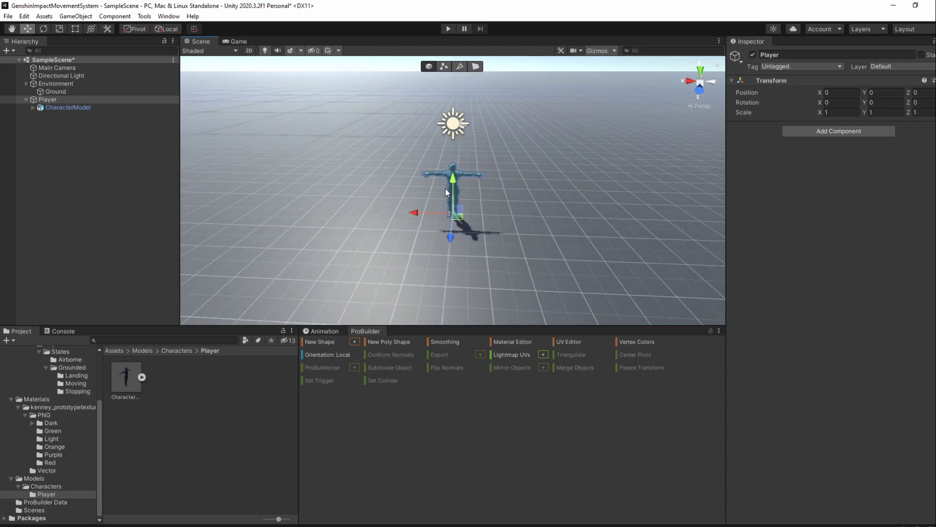
pyautogui.click(475, 184)
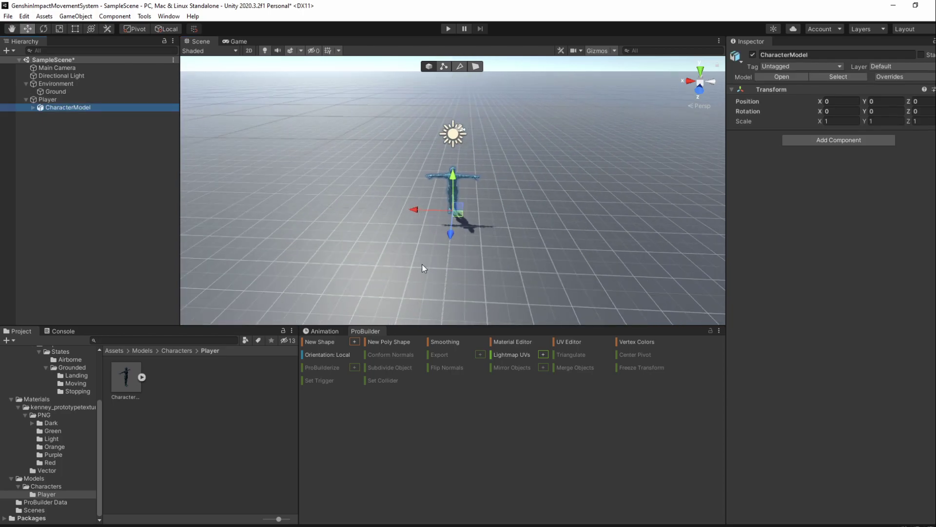
pyautogui.click(81, 66)
pyautogui.click(881, 90)
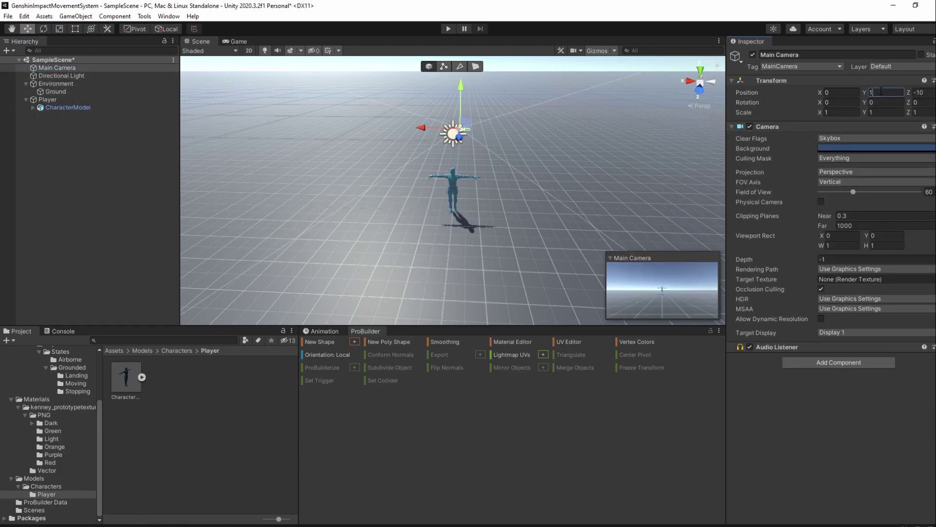
pyautogui.write('1.5')
pyautogui.press('Tab')
pyautogui.write('-1')
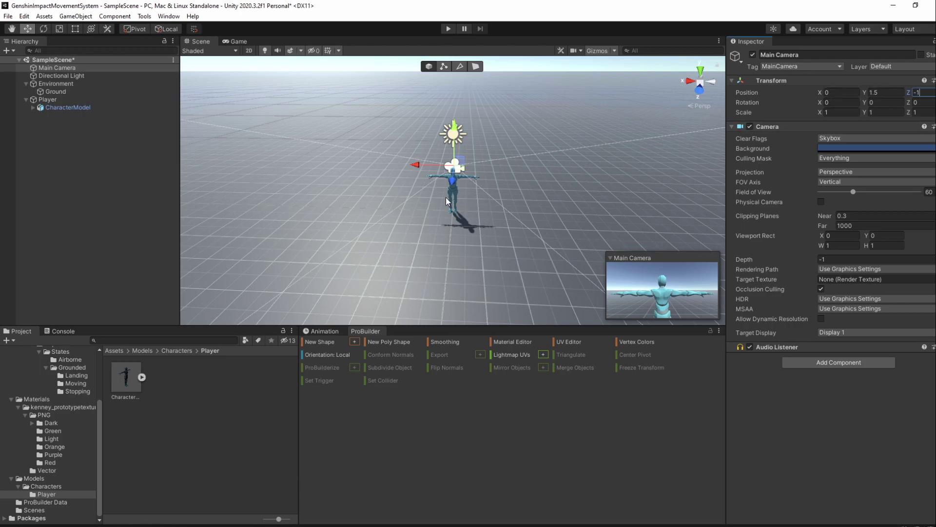
pyautogui.click(142, 190)
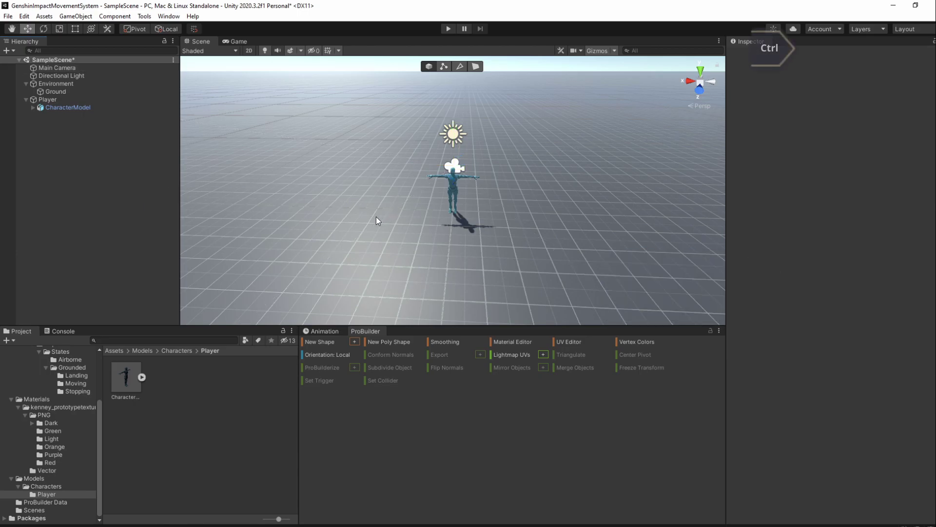
# - Create a new ProBuilder cube with size X 5, Y 1, Z 15 and close the Shape Tool
pyautogui.hotkey('ctrl', 'shift', 'k')
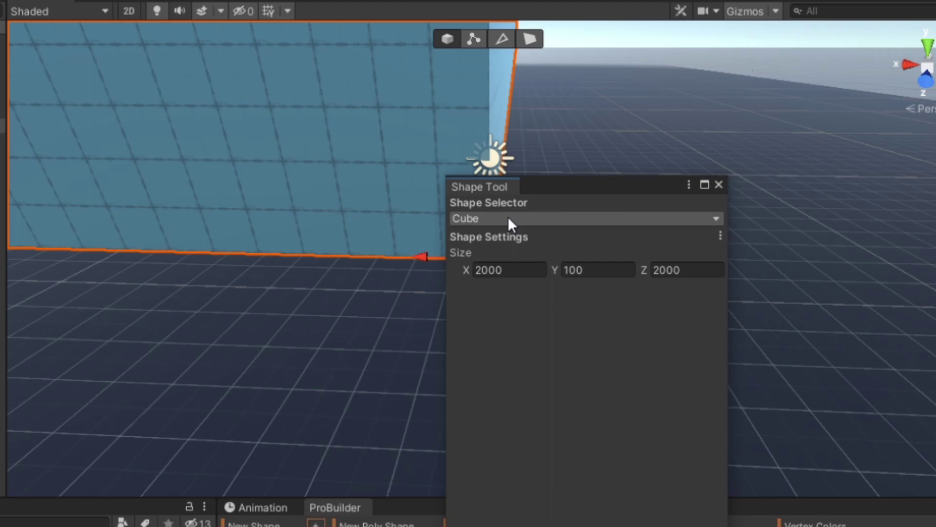
pyautogui.click(500, 266)
pyautogui.doubleClick(501, 265)
pyautogui.write('5')
pyautogui.press('Tab')
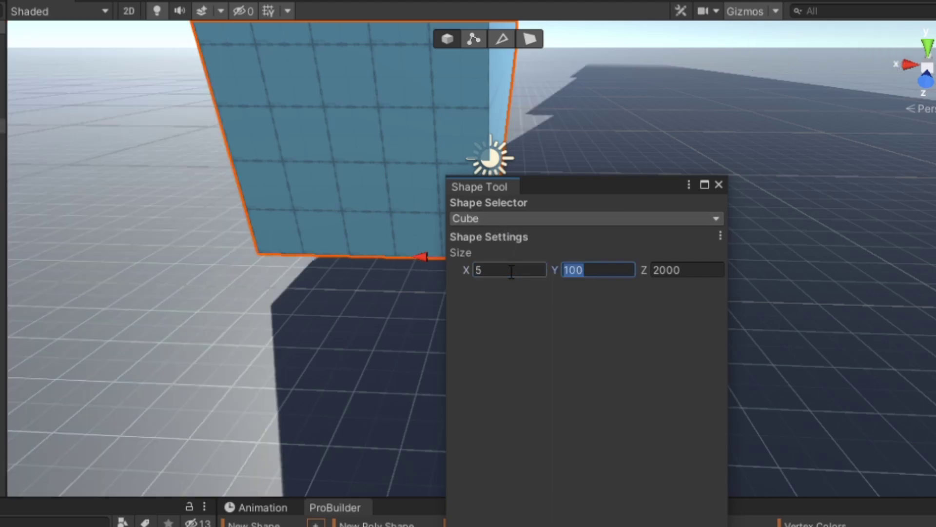
pyautogui.write('1')
pyautogui.press('Tab')
pyautogui.write('15')
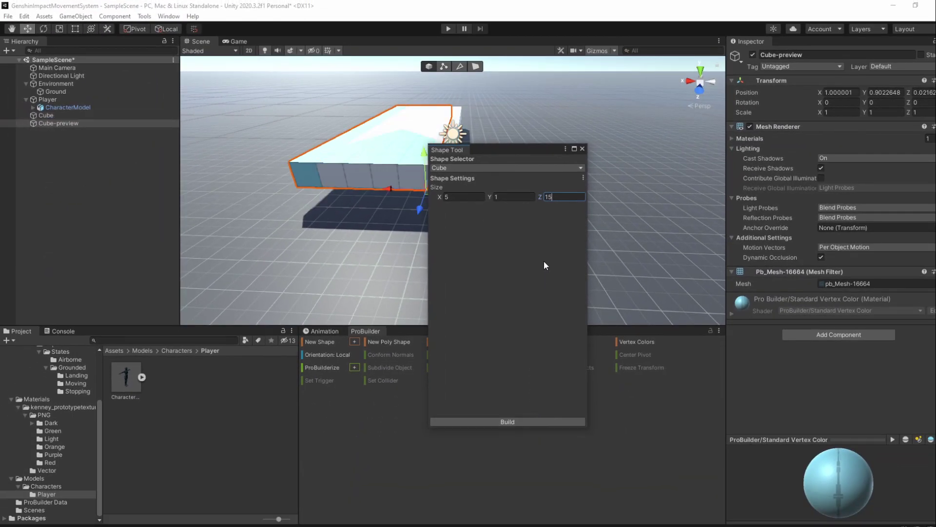
pyautogui.click(583, 148)
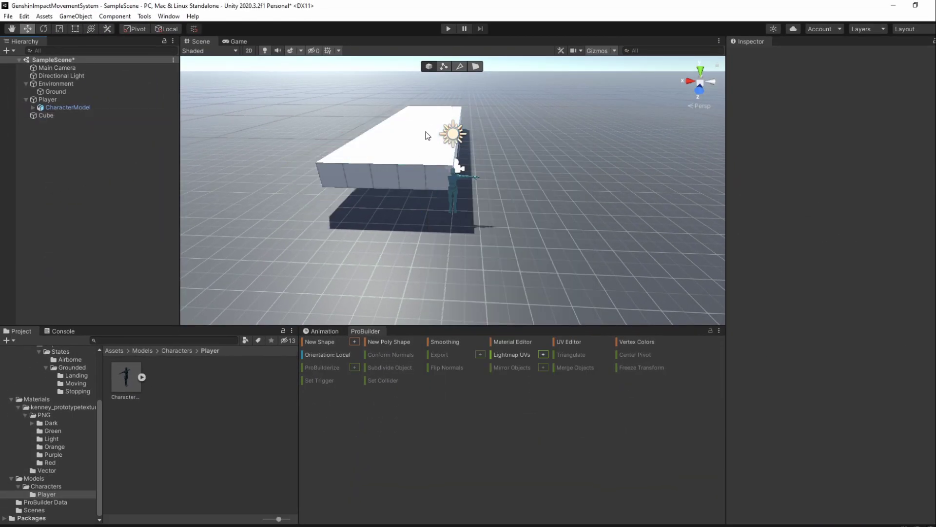
# - In edge selection mode, raise the top edge at the cube's far end in snapped increments to an overall height of 7
pyautogui.click(461, 67)
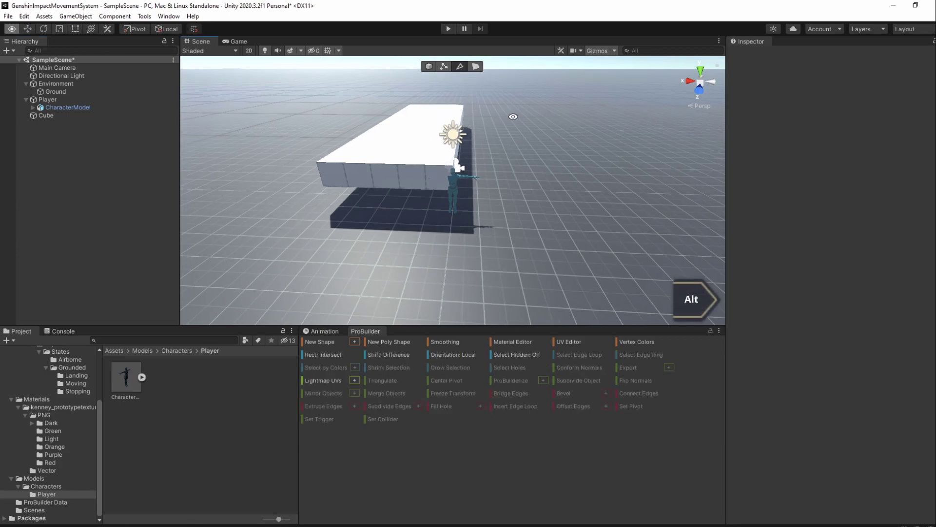
pyautogui.keyDown('alt'); pyautogui.moveTo(464, 95); pyautogui.dragTo(332, 140); pyautogui.keyUp('alt')
pyautogui.moveTo(637, 144); pyautogui.dragTo(416, 206, button='middle')
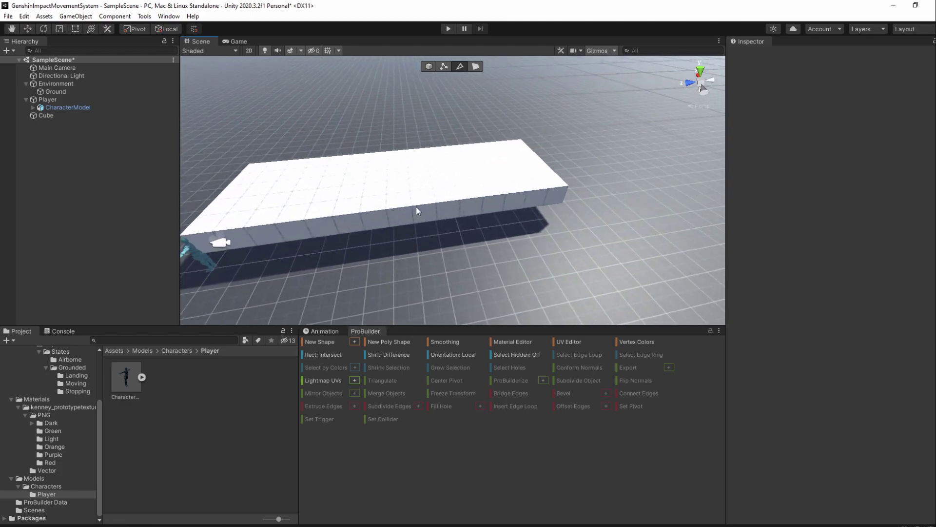
pyautogui.click(542, 162)
pyautogui.click(542, 161)
pyautogui.press('w')
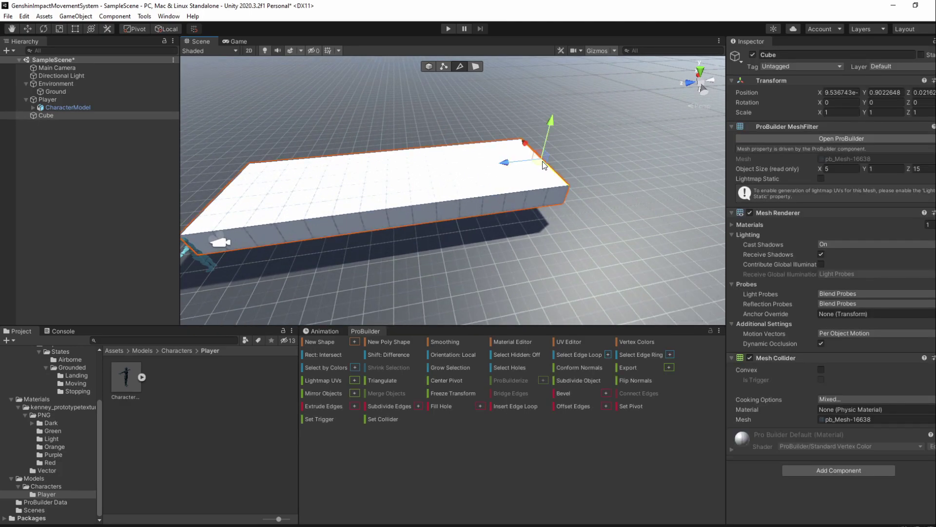
pyautogui.press('ctrl')
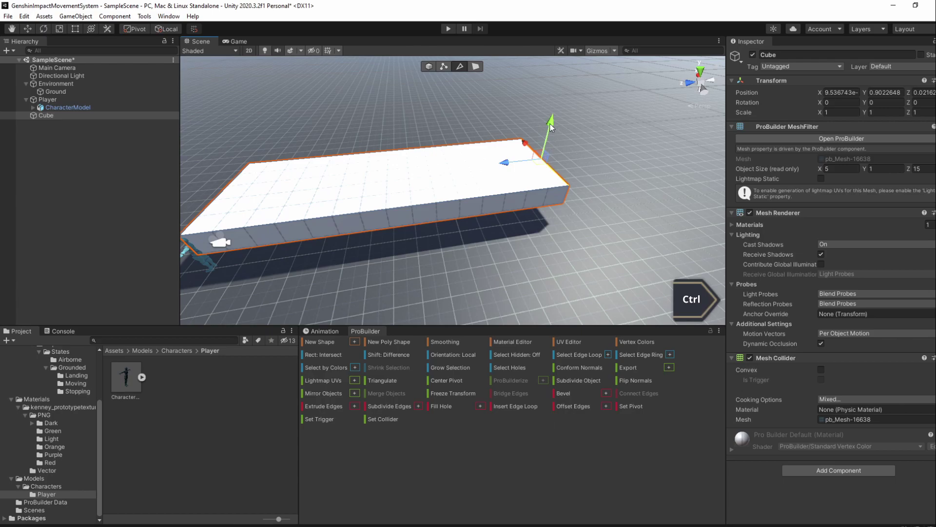
pyautogui.keyDown('ctrl'); pyautogui.moveTo(550, 125); pyautogui.dragTo(549, 61); pyautogui.keyUp('ctrl')
pyautogui.keyDown('alt'); pyautogui.moveTo(611, 81); pyautogui.dragTo(492, 46); pyautogui.keyUp('alt')
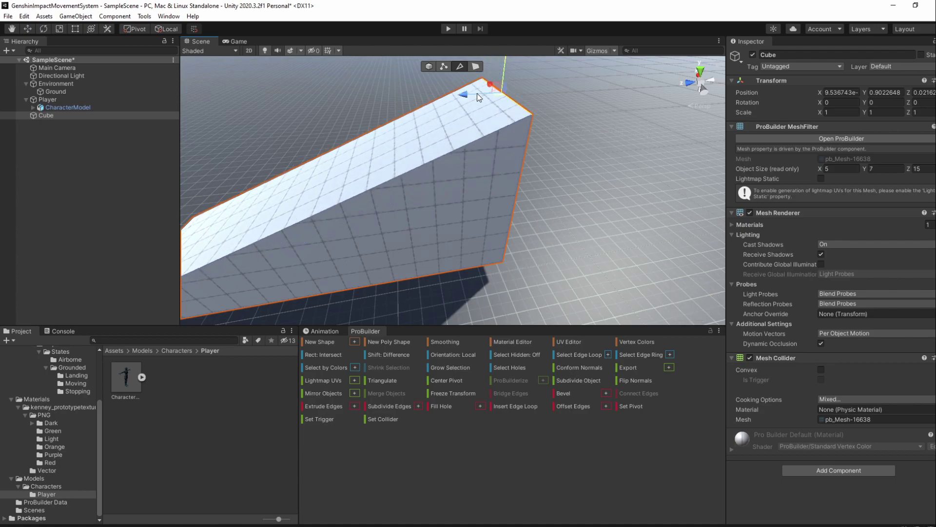
# - Lower the top edge at the block's low end to its base to turn the block into a wedge
pyautogui.keyDown('alt'); pyautogui.moveTo(343, 201); pyautogui.dragTo(511, 156); pyautogui.keyUp('alt')
pyautogui.keyDown('alt'); pyautogui.moveTo(433, 185); pyautogui.dragTo(498, 203); pyautogui.keyUp('alt')
pyautogui.click(419, 197)
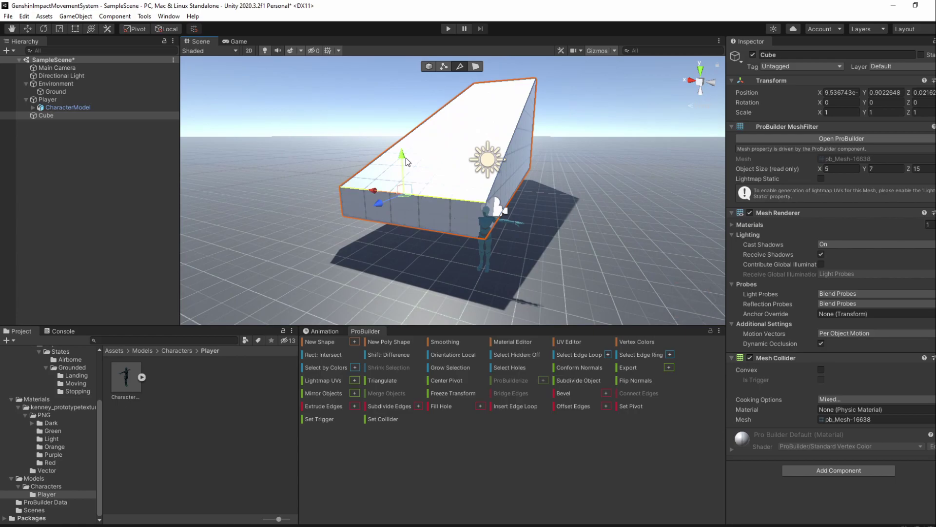
pyautogui.moveTo(403, 156); pyautogui.dragTo(686, 210)
pyautogui.moveTo(454, 156); pyautogui.dragTo(454, 156)
# - In face selection mode, extrude the ramp's tall end face outward into a flat platform, extending the overall length to 20
pyautogui.keyDown('alt'); pyautogui.moveTo(570, 232); pyautogui.dragTo(387, 202); pyautogui.keyUp('alt')
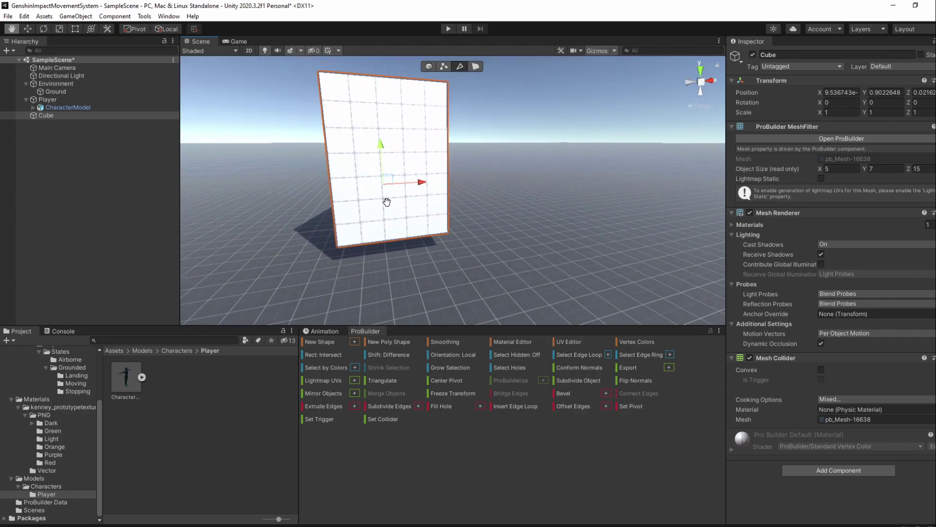
pyautogui.click(473, 67)
pyautogui.click(393, 157)
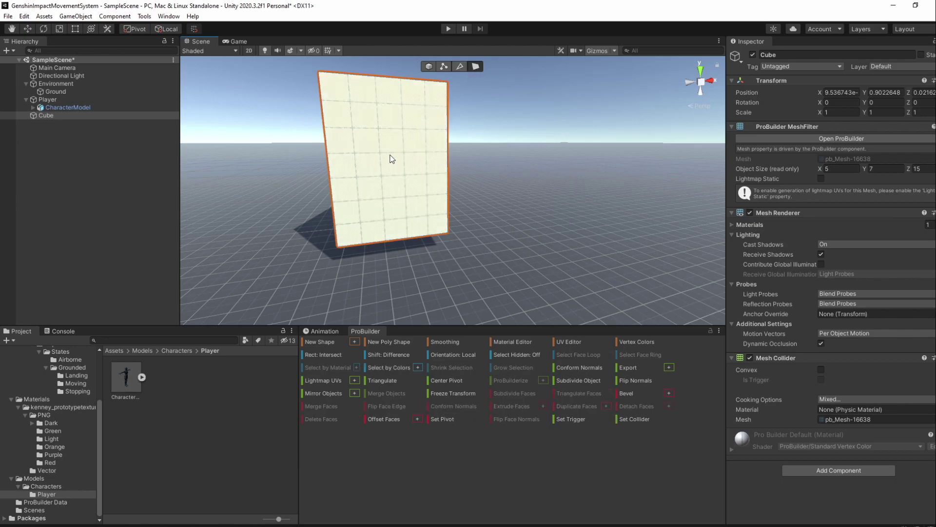
pyautogui.hotkey('ctrl', 'e')
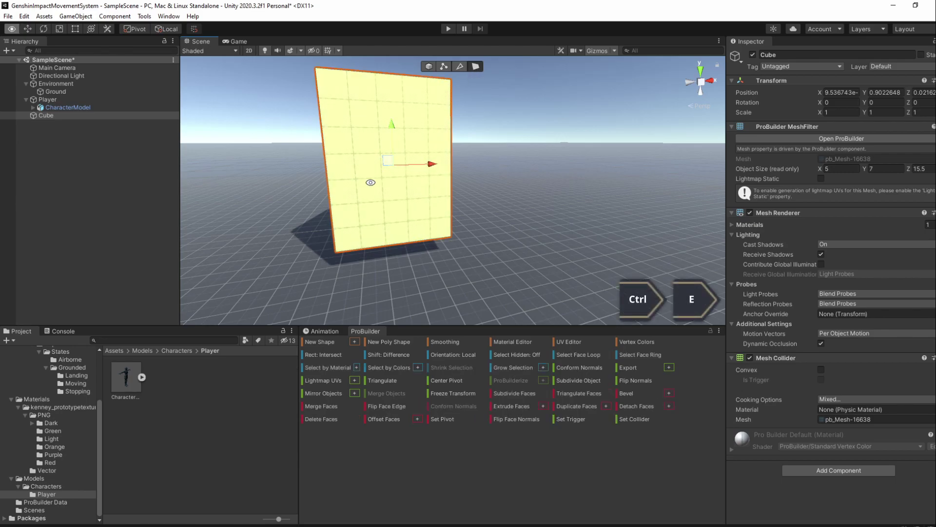
pyautogui.moveTo(373, 183)
pyautogui.keyDown('alt'); pyautogui.mouseDown()
pyautogui.moveTo(470, 193)
pyautogui.moveTo(411, 168)
pyautogui.moveTo(524, 183)
pyautogui.moveTo(557, 233)
pyautogui.moveTo(545, 211)
pyautogui.moveTo(495, 214)
pyautogui.moveTo(489, 235)
pyautogui.moveTo(390, 180)
pyautogui.mouseUp(); pyautogui.keyUp('alt')
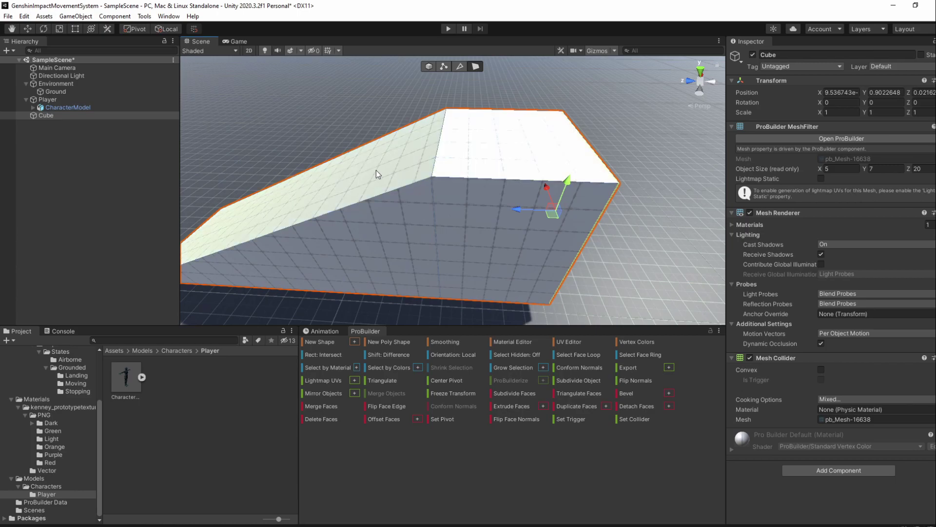
# - Move the ramp cube under Environment in the hierarchy and rename it as SmallRamp
pyautogui.moveTo(49, 116); pyautogui.dragTo(67, 88)
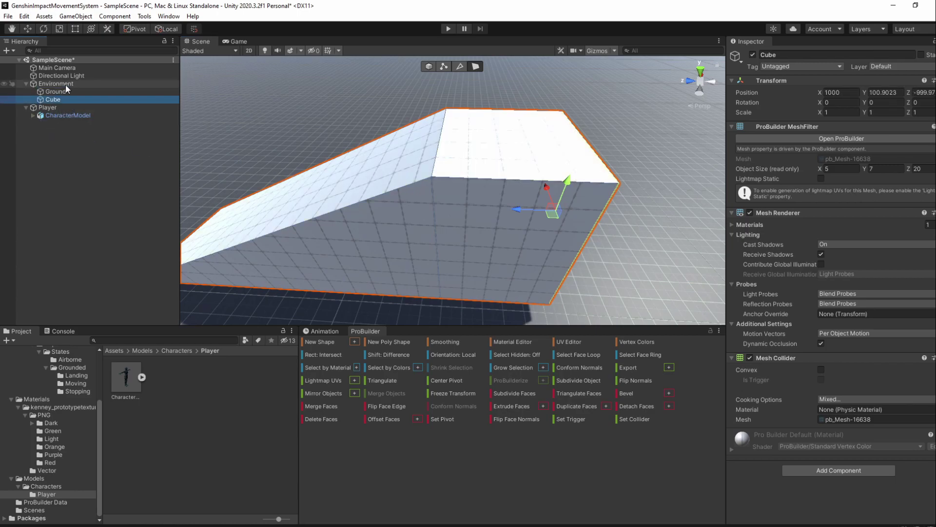
pyautogui.click(799, 55)
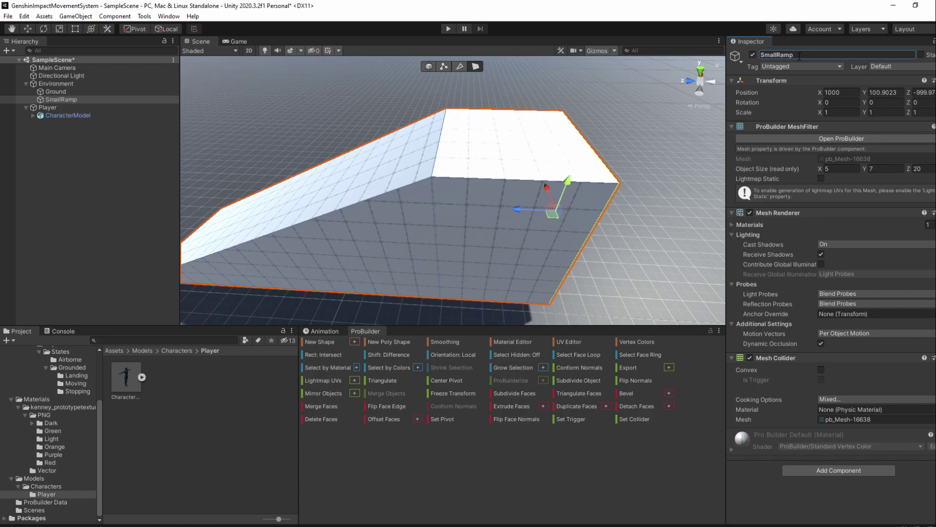
# - Back in object selection mode, set SmallRamp's position to X 1005, Y 100, Z -1000
pyautogui.click(431, 66)
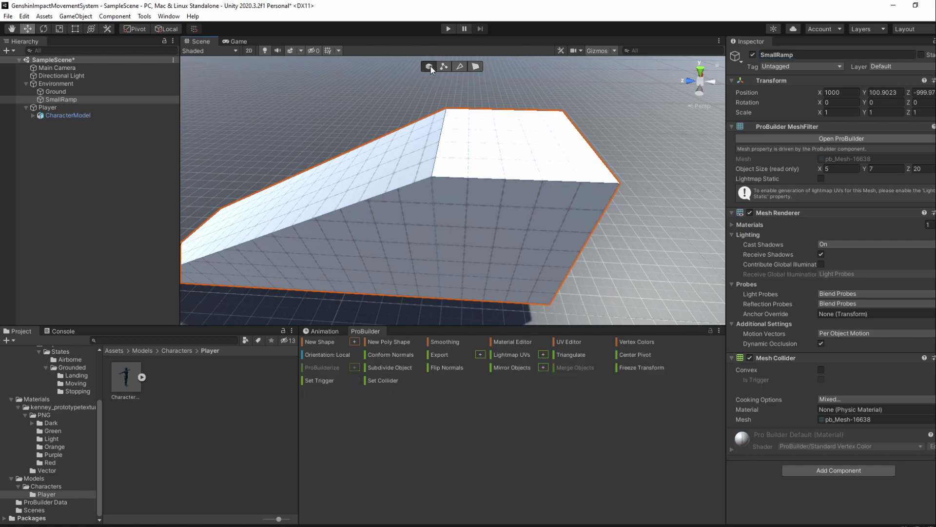
pyautogui.click(887, 92)
pyautogui.write('100')
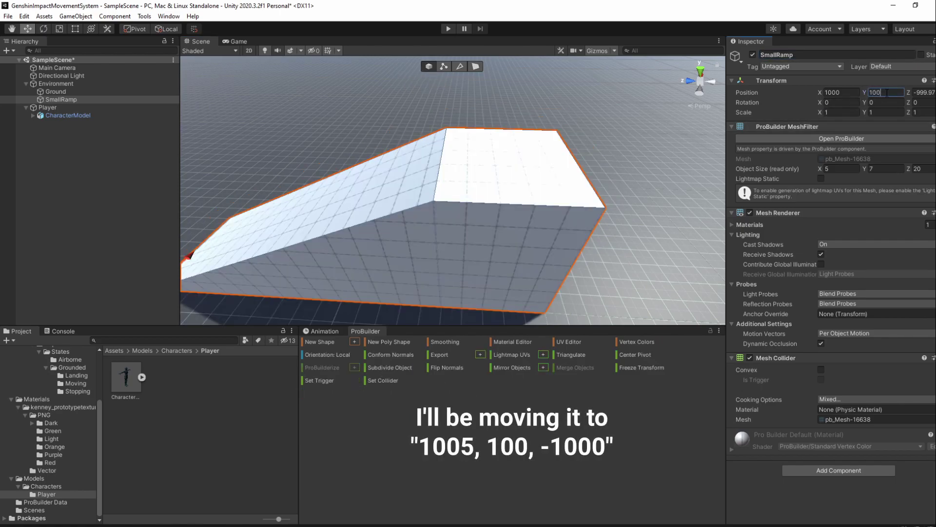
pyautogui.write('100')
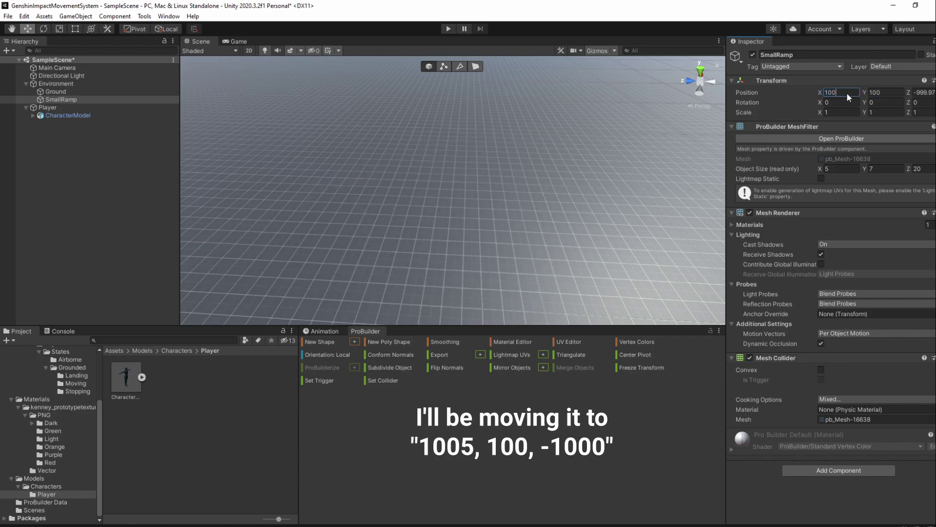
pyautogui.write('5')
pyautogui.press('Tab')
pyautogui.press('Tab')
pyautogui.write('-1000')
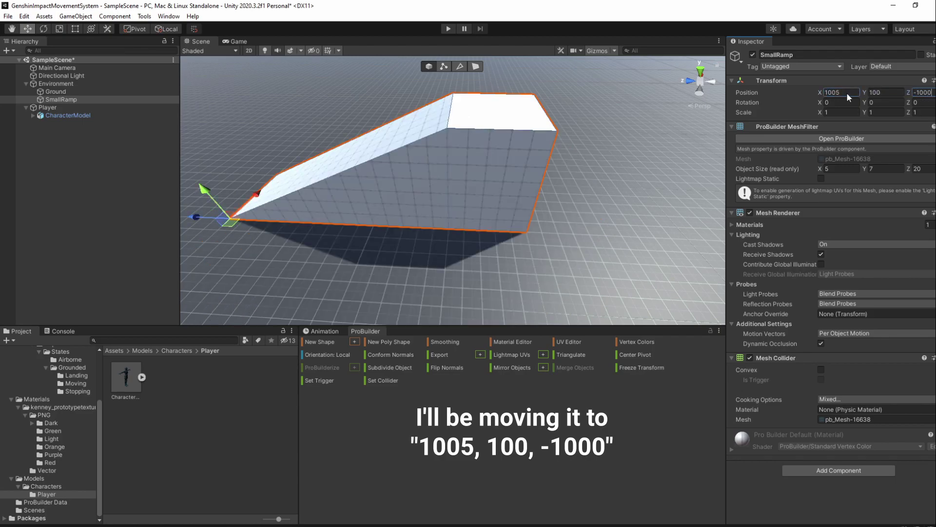
# - Apply the dark texture_05 material from the material palette to the whole SmallRamp
pyautogui.keyDown('alt'); pyautogui.moveTo(341, 234); pyautogui.dragTo(535, 228); pyautogui.keyUp('alt')
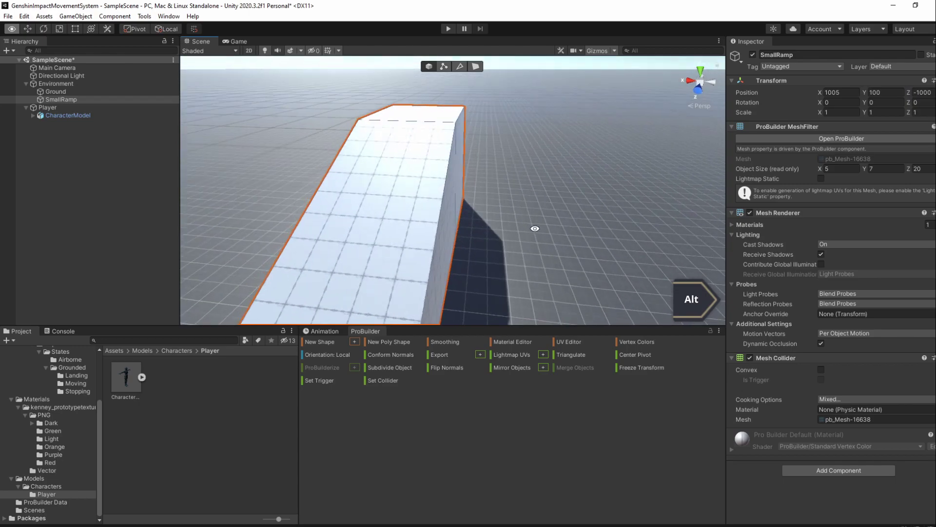
pyautogui.keyDown('alt'); pyautogui.moveTo(518, 265); pyautogui.dragTo(434, 222); pyautogui.keyUp('alt')
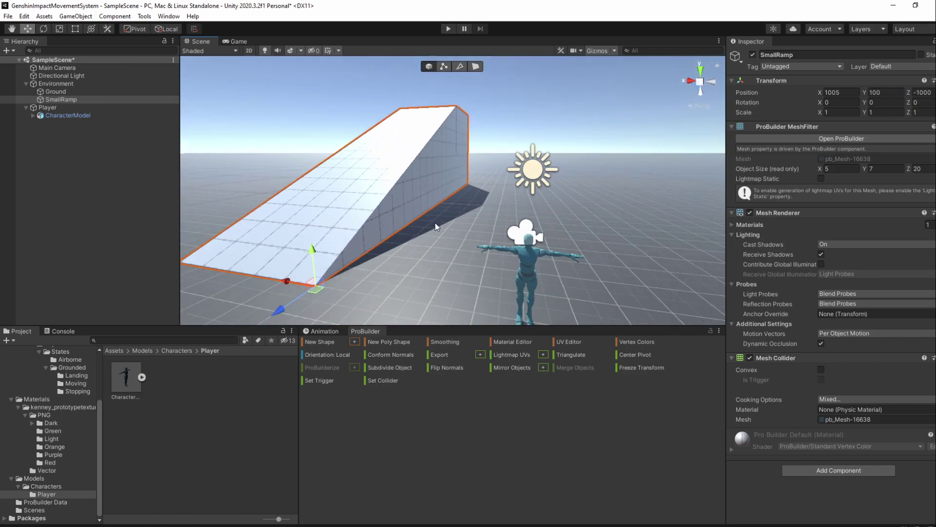
pyautogui.hotkey('alt', '2')
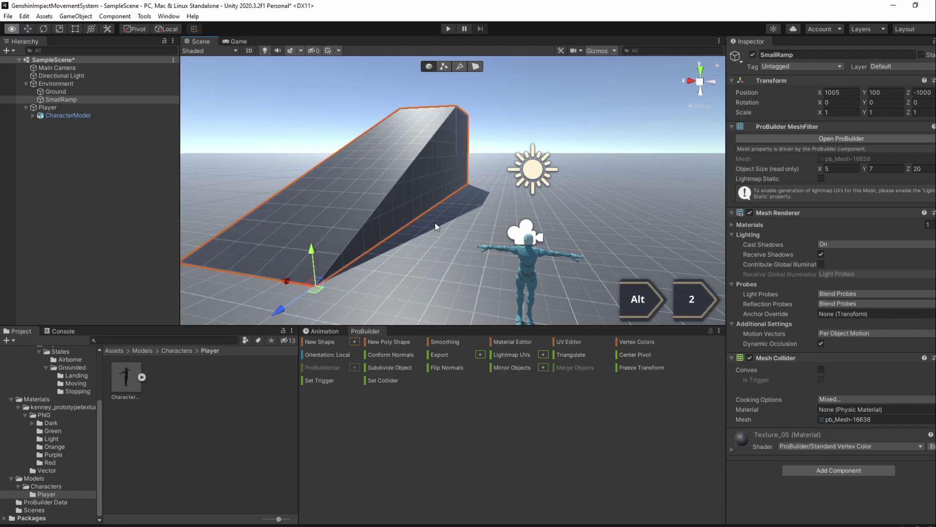
# - Place the orange texture_02 on SmallRamp to generate its material, and undo the assignment on the ramp
pyautogui.moveTo(435, 222)
pyautogui.keyDown('alt'); pyautogui.mouseDown()
pyautogui.moveTo(444, 201)
pyautogui.moveTo(397, 215)
pyautogui.moveTo(434, 211)
pyautogui.mouseUp(); pyautogui.keyUp('alt')
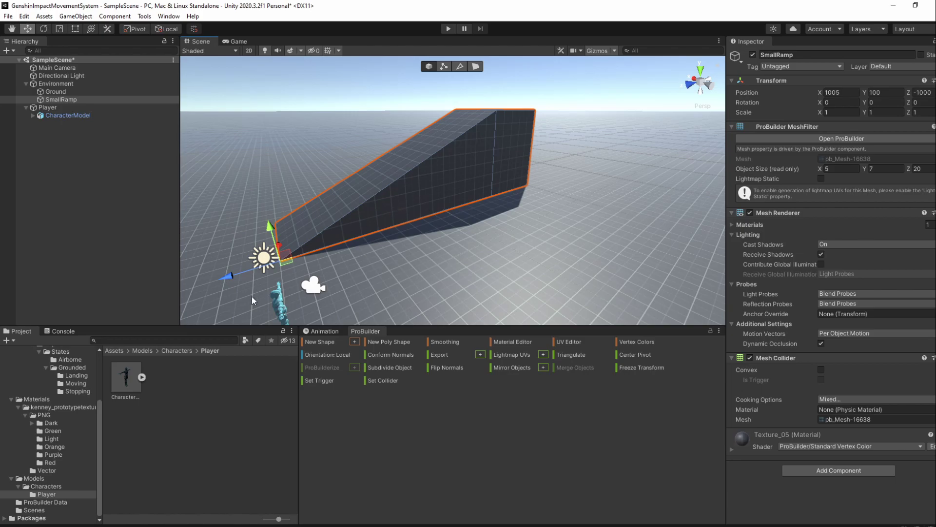
pyautogui.click(60, 446)
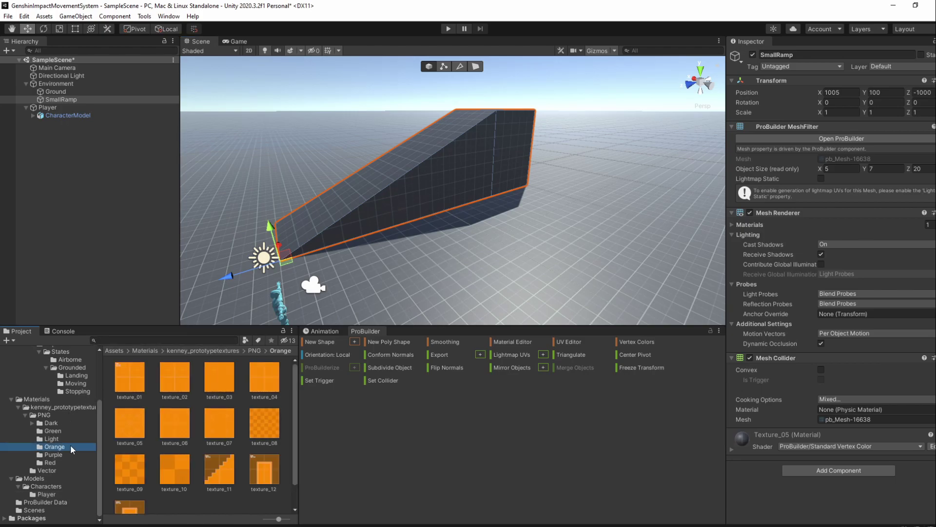
pyautogui.moveTo(350, 203); pyautogui.dragTo(350, 203)
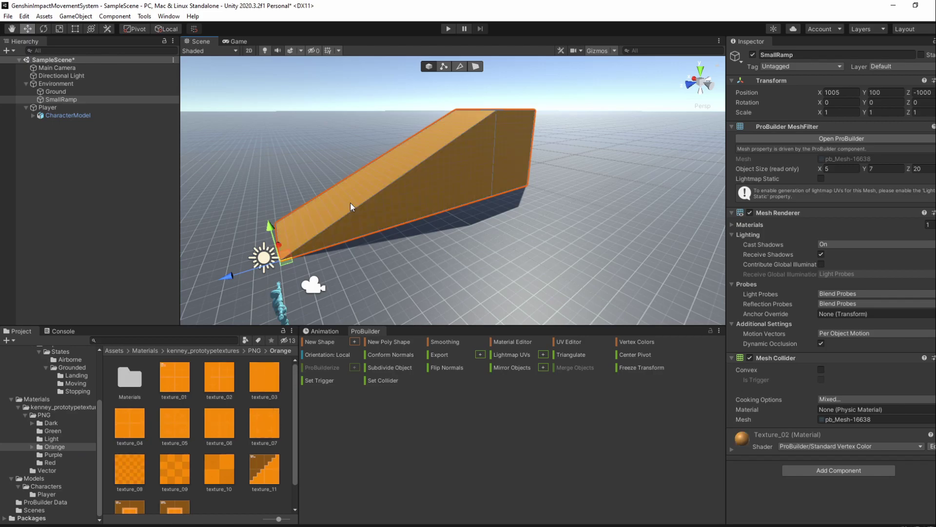
pyautogui.hotkey('ctrl', 'z')
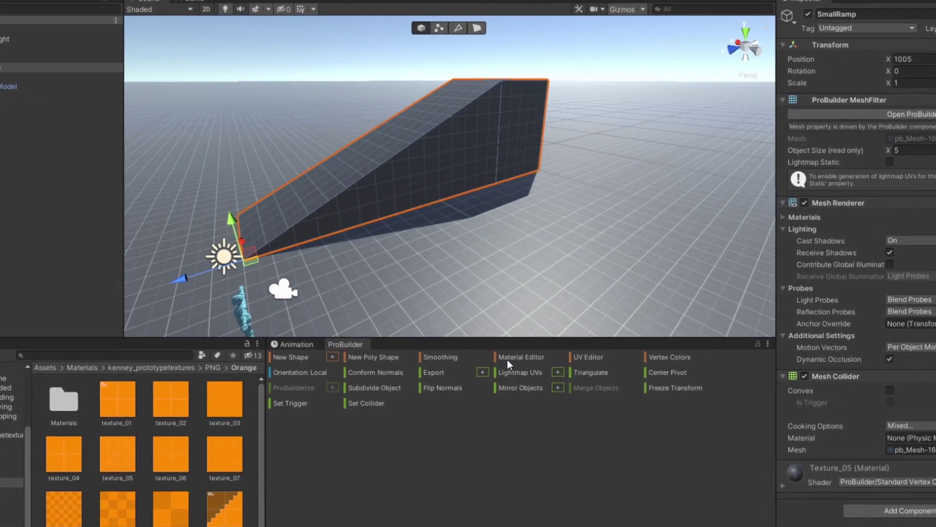
# - In the Material Editor, assign the orange texture_02 material to the palette's Alt + 3 slot and close the editor
pyautogui.click(505, 341)
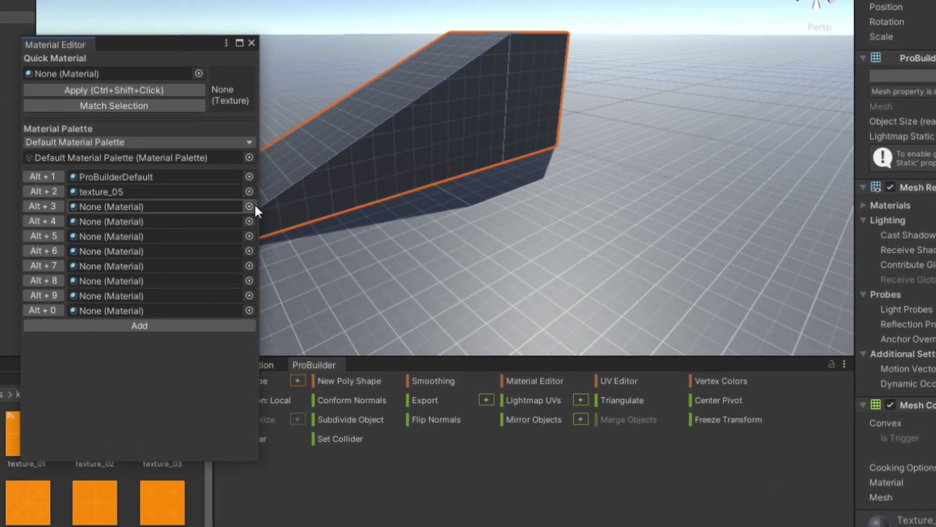
pyautogui.click(255, 208)
pyautogui.doubleClick(432, 265)
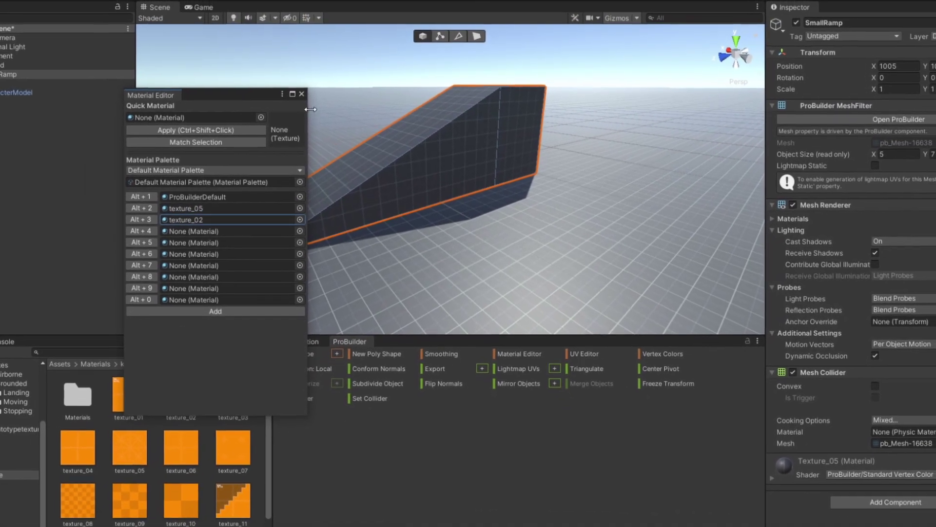
pyautogui.click(282, 74)
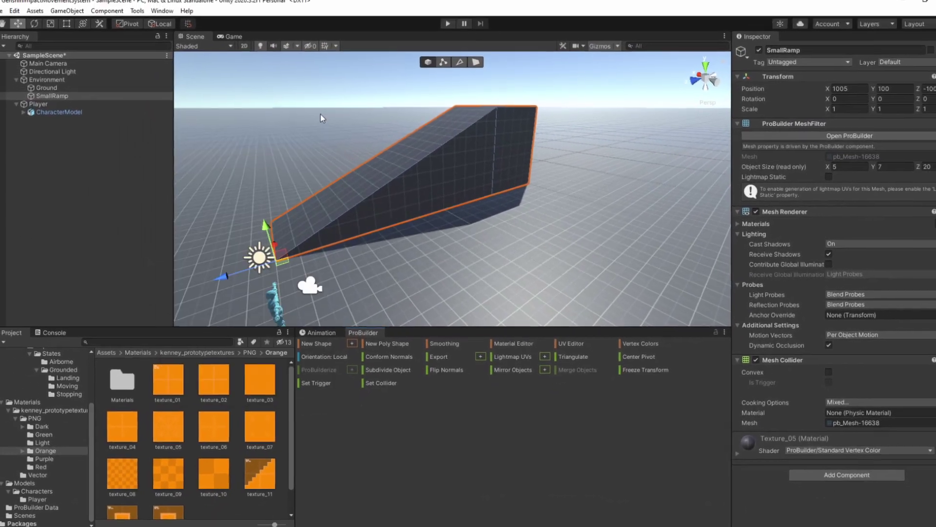
# - In face selection mode, apply the orange texture_02 material to the ramp's sloped face and return to object selection mode
pyautogui.click(476, 67)
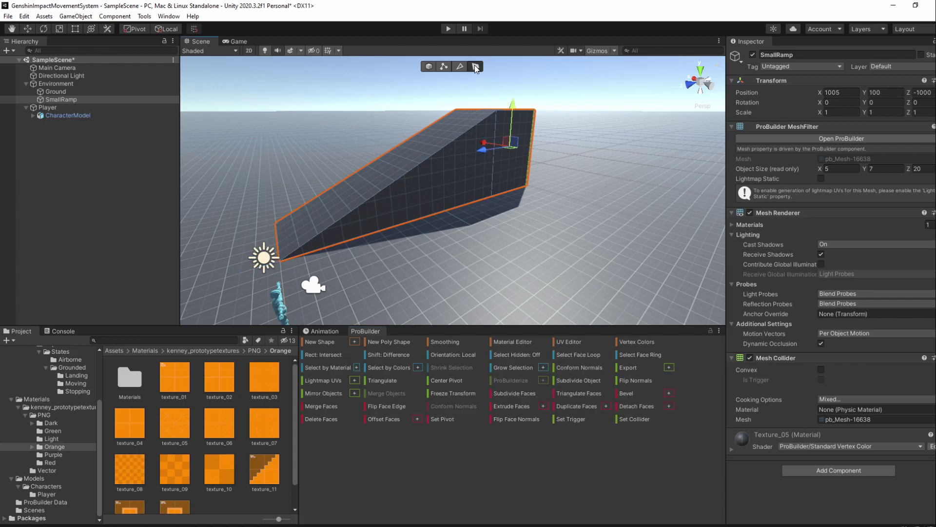
pyautogui.click(402, 163)
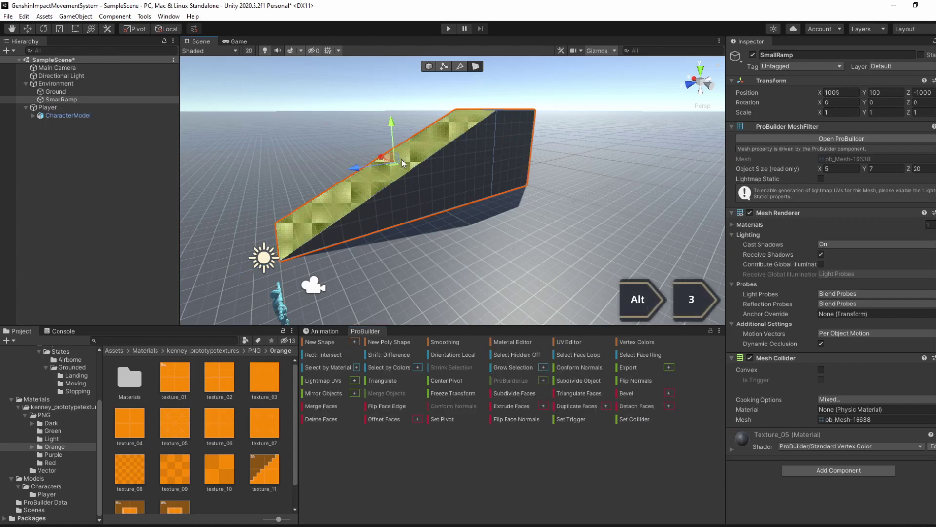
pyautogui.hotkey('alt', '3')
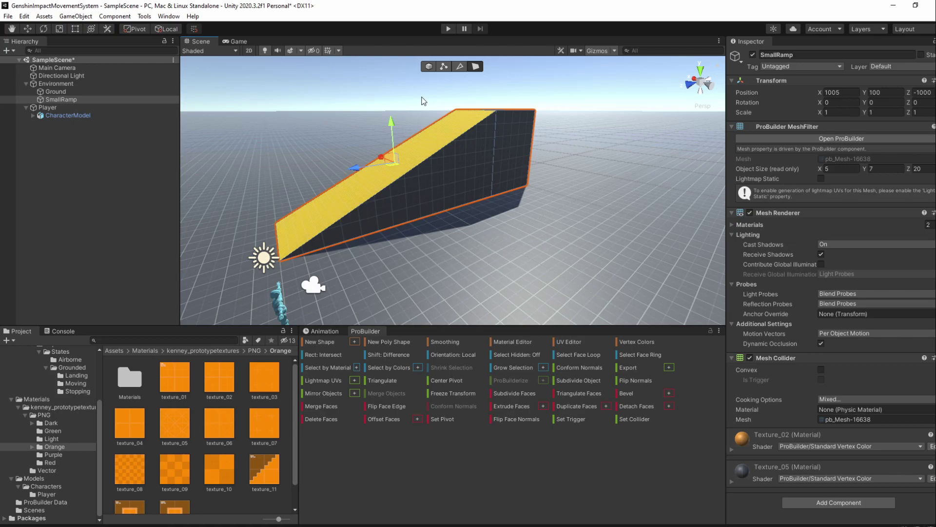
pyautogui.click(430, 67)
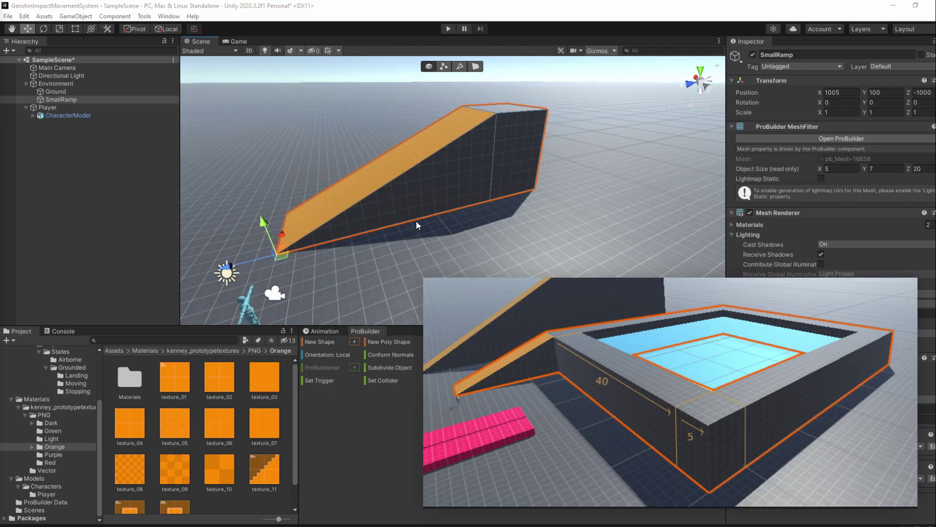
# - In face selection mode, extrude the platform's side face outward by 40 and by 5 more for a corner block, reaching an X size of 50
pyautogui.click(476, 67)
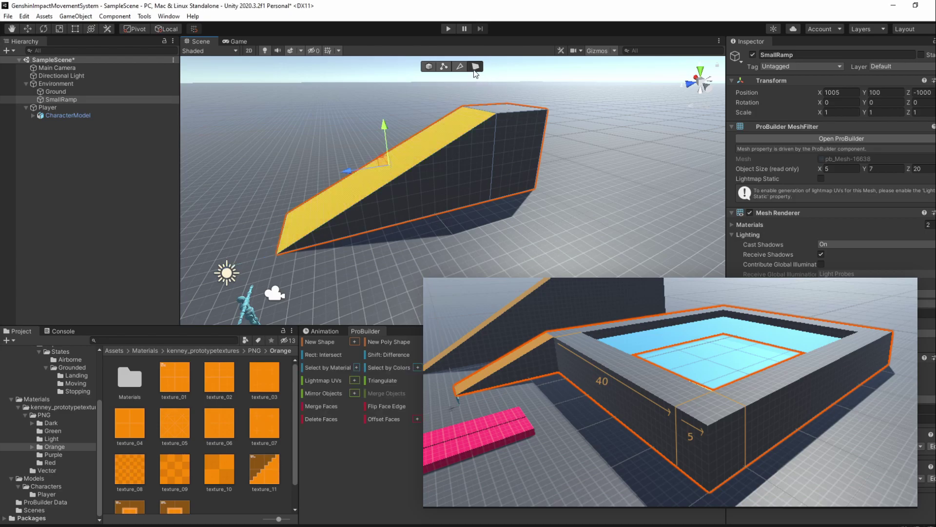
pyautogui.click(511, 154)
pyautogui.moveTo(528, 160); pyautogui.dragTo(606, 205)
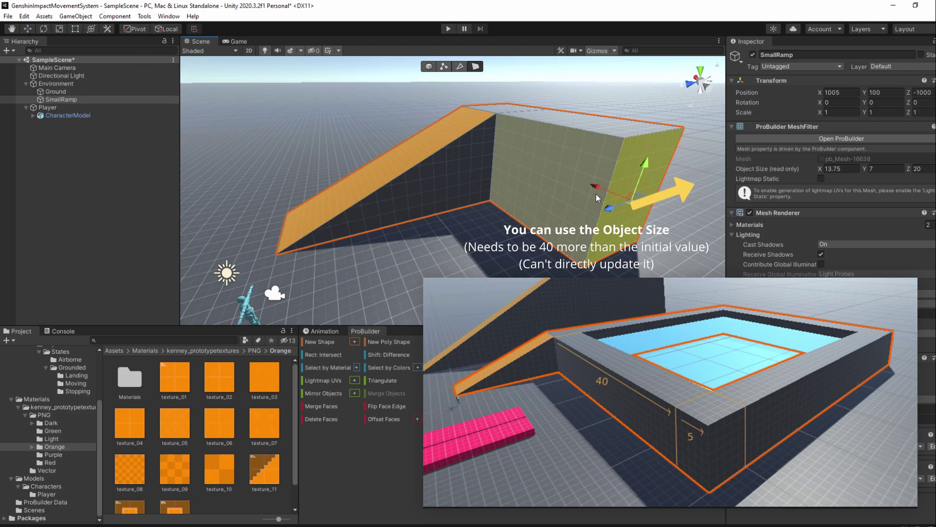
pyautogui.click(700, 70)
pyautogui.press('f')
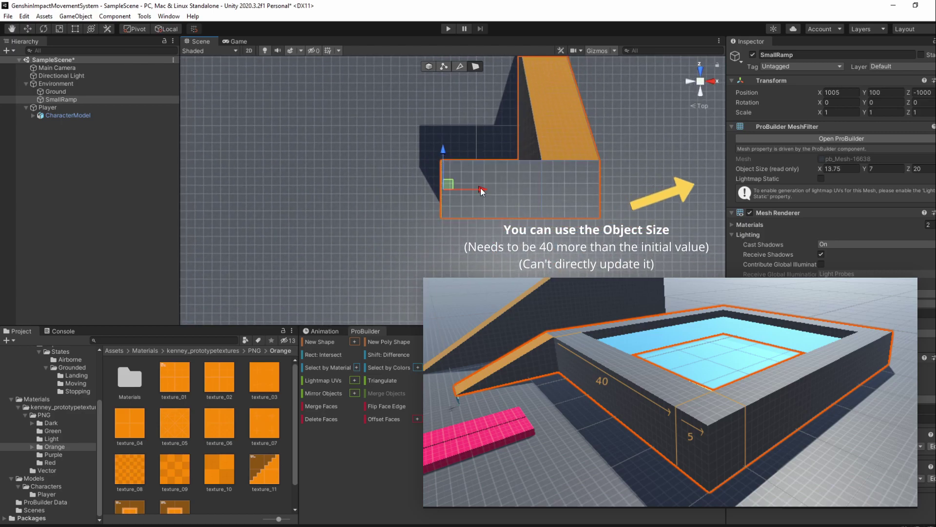
pyautogui.moveTo(476, 190); pyautogui.dragTo(464, 191)
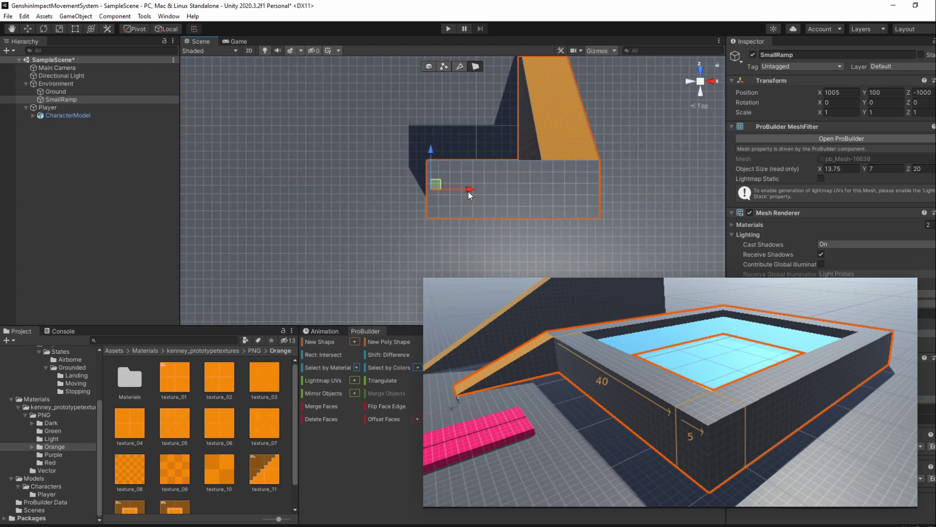
pyautogui.moveTo(464, 191); pyautogui.dragTo(579, 192, button='middle')
pyautogui.moveTo(579, 192); pyautogui.dragTo(671, 165)
pyautogui.moveTo(671, 166); pyautogui.dragTo(510, 208, button='middle')
pyautogui.keyDown('alt'); pyautogui.moveTo(352, 207); pyautogui.dragTo(444, 205); pyautogui.keyUp('alt')
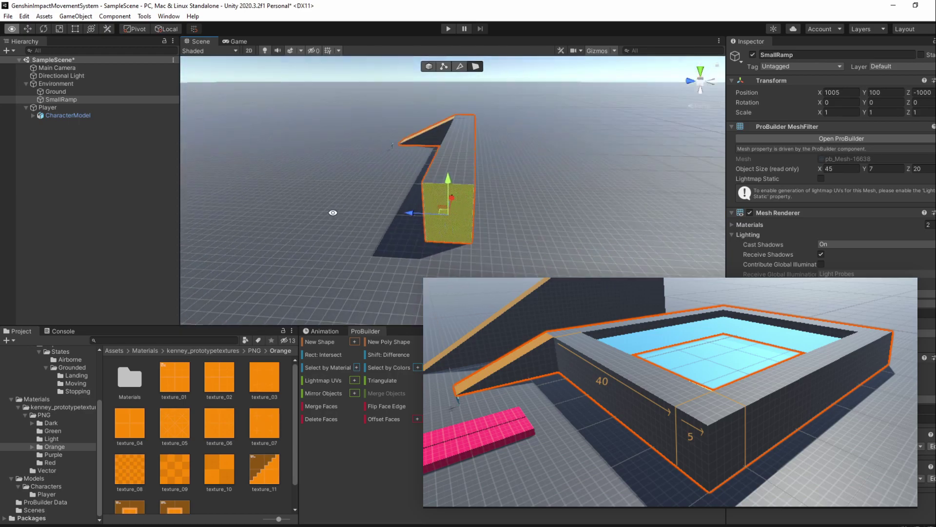
pyautogui.keyDown('alt'); pyautogui.moveTo(341, 206); pyautogui.dragTo(283, 208); pyautogui.keyUp('alt')
# - Extrude the corner block's side face into a second wall perpendicular to the first, extending the object's Z size to 60
pyautogui.moveTo(455, 200); pyautogui.dragTo(604, 288)
pyautogui.click(413, 230)
pyautogui.click(931, 169)
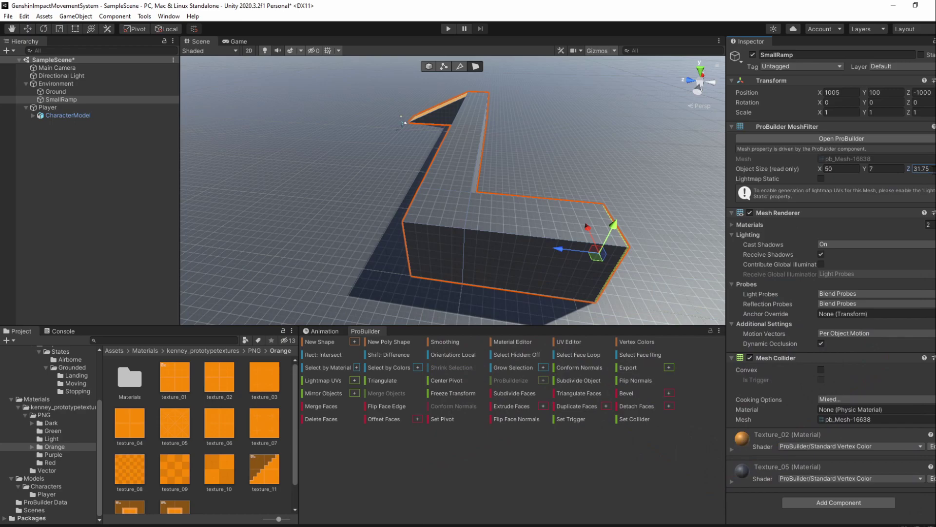
pyautogui.write('45')
pyautogui.press('Return')
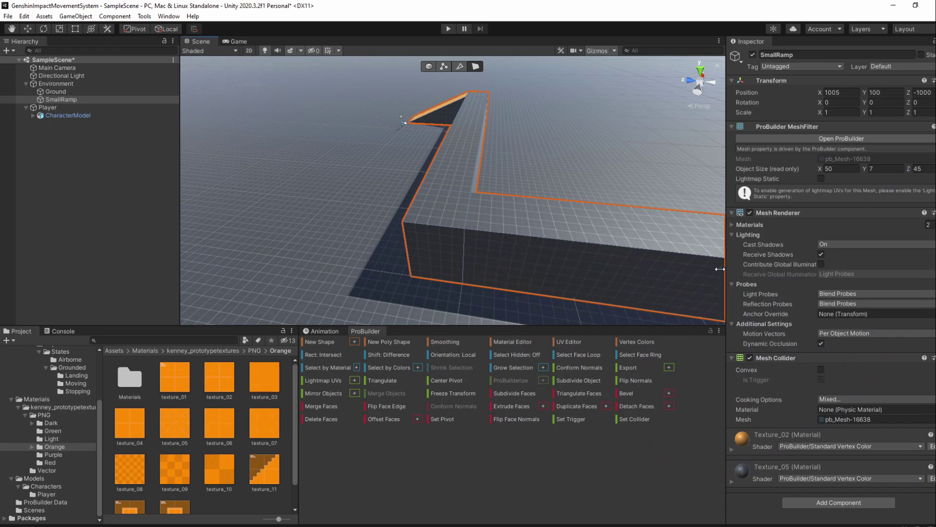
pyautogui.press('f')
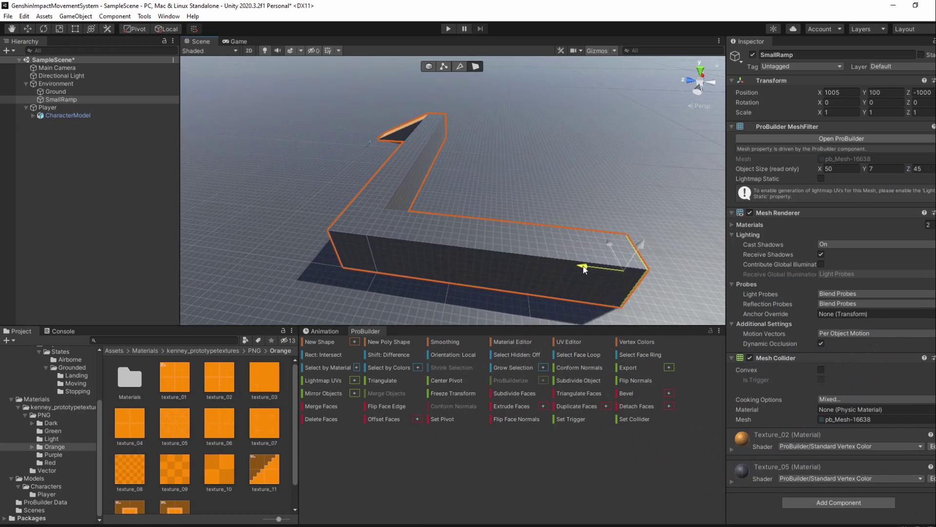
pyautogui.moveTo(584, 269); pyautogui.dragTo(588, 271)
pyautogui.moveTo(646, 273); pyautogui.dragTo(454, 259, button='middle')
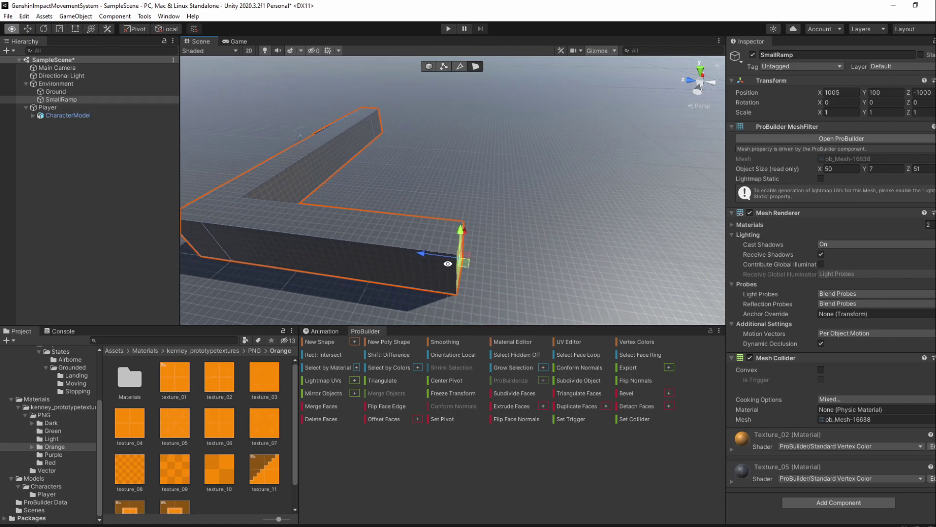
pyautogui.moveTo(421, 253); pyautogui.dragTo(499, 261)
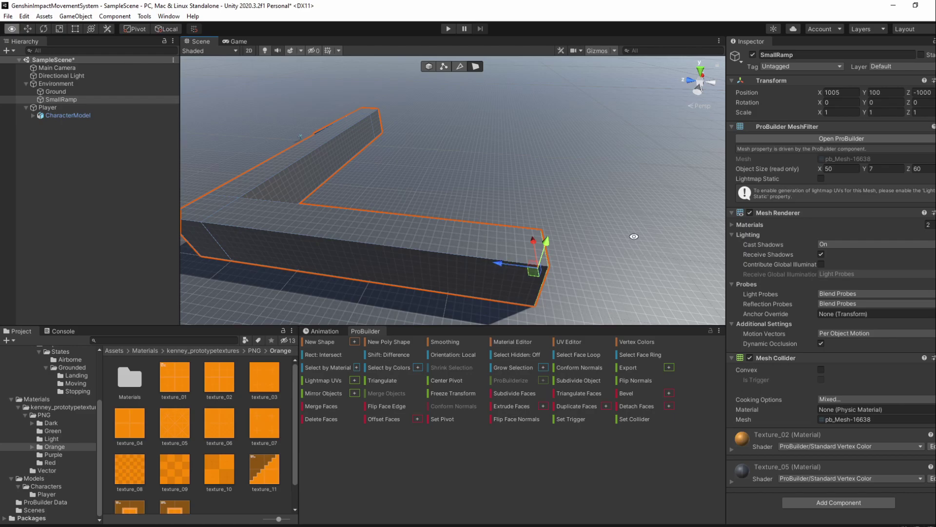
# - Extrude the second wall's end face into a corner block to reach a Z size of 65, and extrude a parallel wall from the platform
pyautogui.keyDown('alt'); pyautogui.moveTo(633, 236); pyautogui.dragTo(391, 252); pyautogui.keyUp('alt')
pyautogui.moveTo(366, 212); pyautogui.dragTo(340, 237)
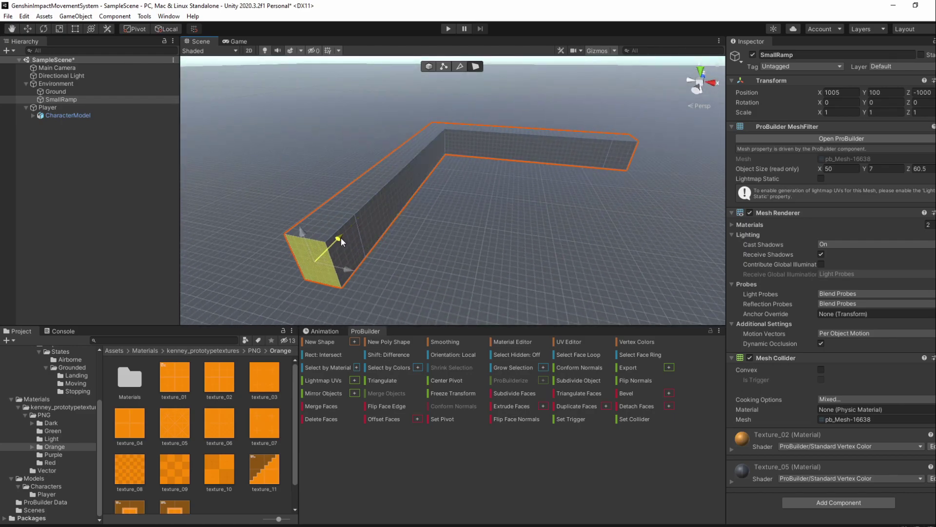
pyautogui.click(622, 164)
pyautogui.keyDown('shift'); pyautogui.moveTo(614, 141); pyautogui.dragTo(642, 276); pyautogui.keyUp('shift')
# - Extrude the last corner block's inner face into a fourth wall that closes the rectangular enclosure, and return to object selection mode
pyautogui.click(349, 254)
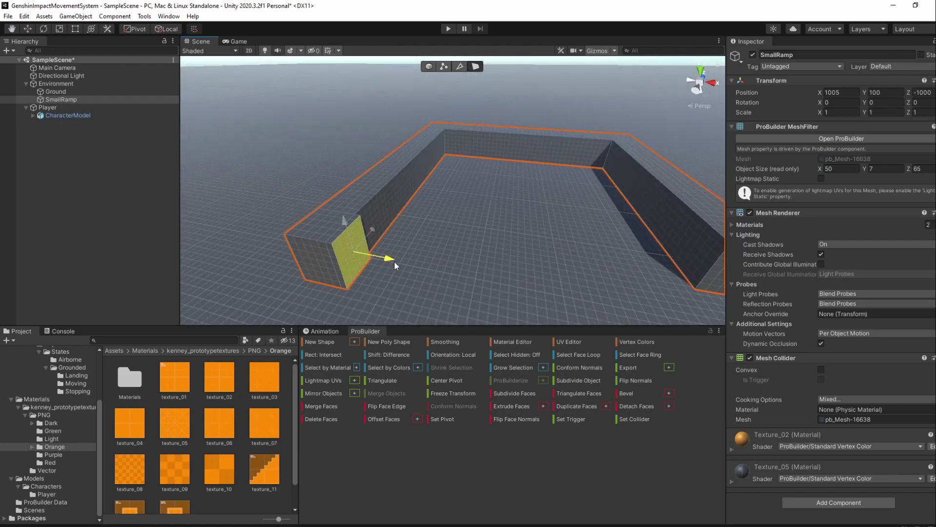
pyautogui.keyDown('shift'); pyautogui.moveTo(394, 262); pyautogui.dragTo(615, 292); pyautogui.keyUp('shift')
pyautogui.moveTo(638, 264); pyautogui.dragTo(559, 241, button='middle')
pyautogui.moveTo(443, 256); pyautogui.dragTo(553, 275)
pyautogui.keyDown('alt'); pyautogui.moveTo(553, 275); pyautogui.dragTo(531, 291); pyautogui.keyUp('alt')
pyautogui.click(480, 249)
pyautogui.moveTo(484, 218); pyautogui.dragTo(381, 217)
pyautogui.click(352, 233)
pyautogui.click(380, 218)
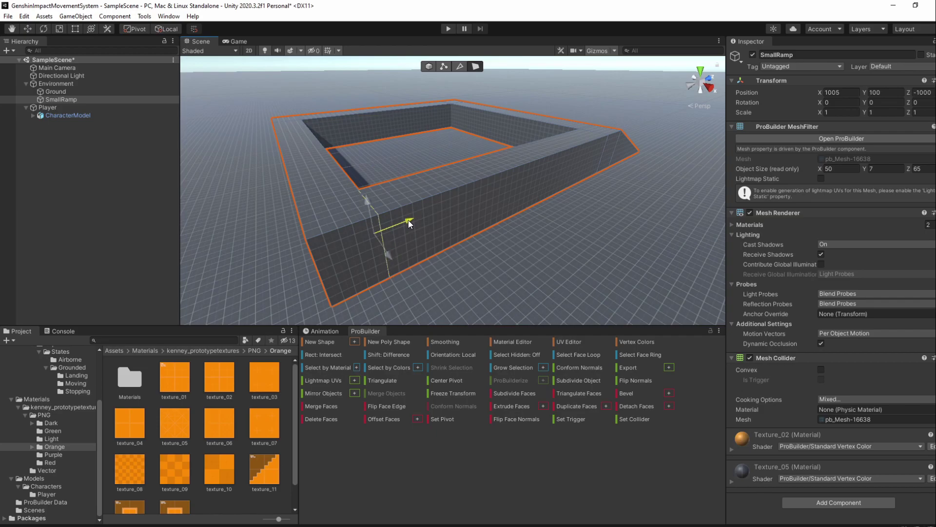
pyautogui.click(428, 66)
# - In edge selection mode, select the bottom inner edge of an enclosure wall and insert an edge loop across that wall
pyautogui.keyDown('alt'); pyautogui.moveTo(390, 256); pyautogui.dragTo(428, 273); pyautogui.keyUp('alt')
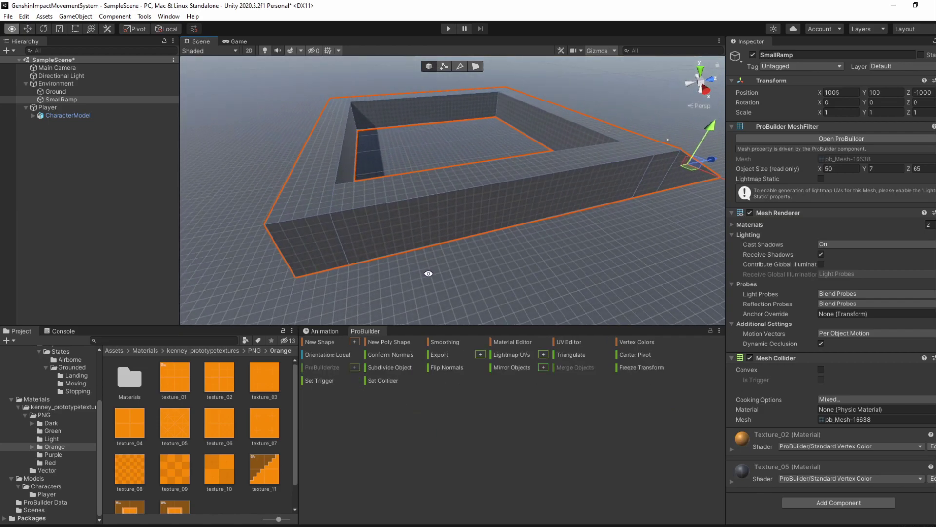
pyautogui.keyDown('alt'); pyautogui.moveTo(418, 185); pyautogui.dragTo(654, 197); pyautogui.keyUp('alt')
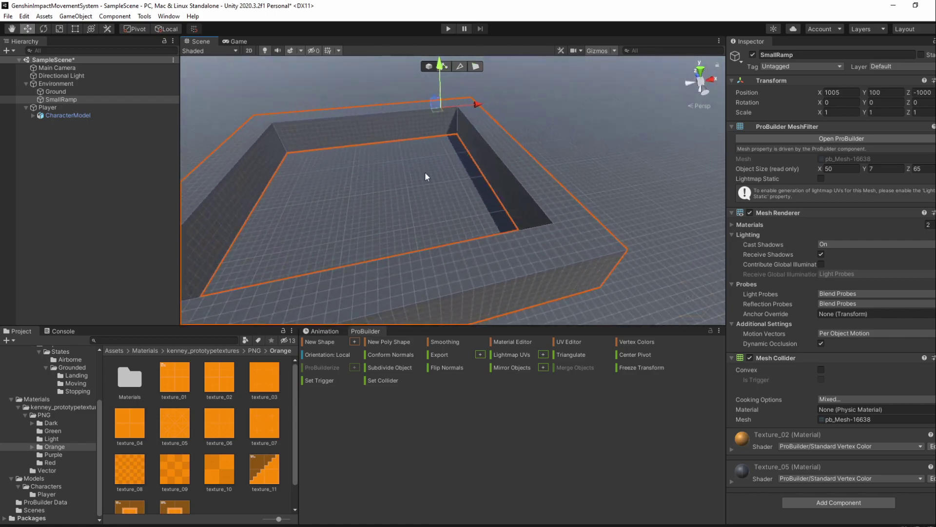
pyautogui.moveTo(425, 172); pyautogui.dragTo(544, 212, button='middle')
pyautogui.scroll(2, 473, 197)
pyautogui.scroll(7, 474, 193)
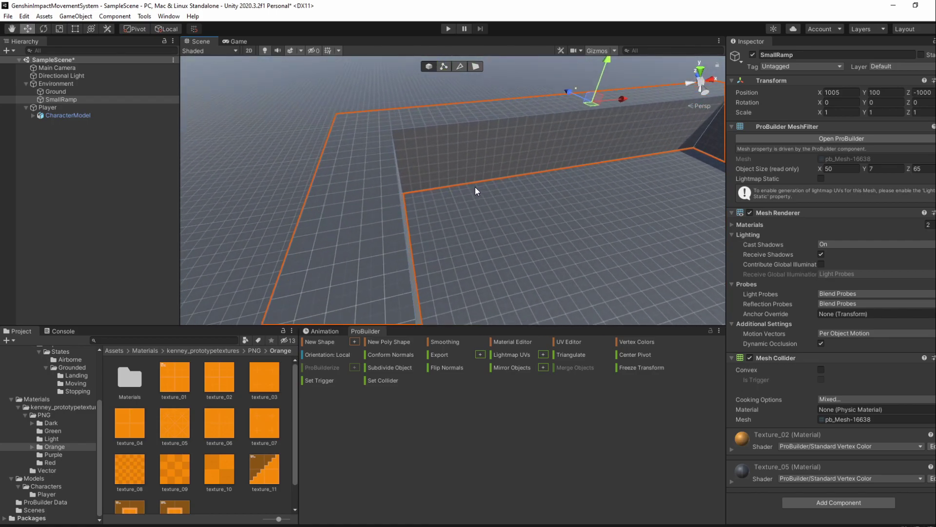
pyautogui.moveTo(480, 189); pyautogui.dragTo(399, 236, button='middle')
pyautogui.click(458, 68)
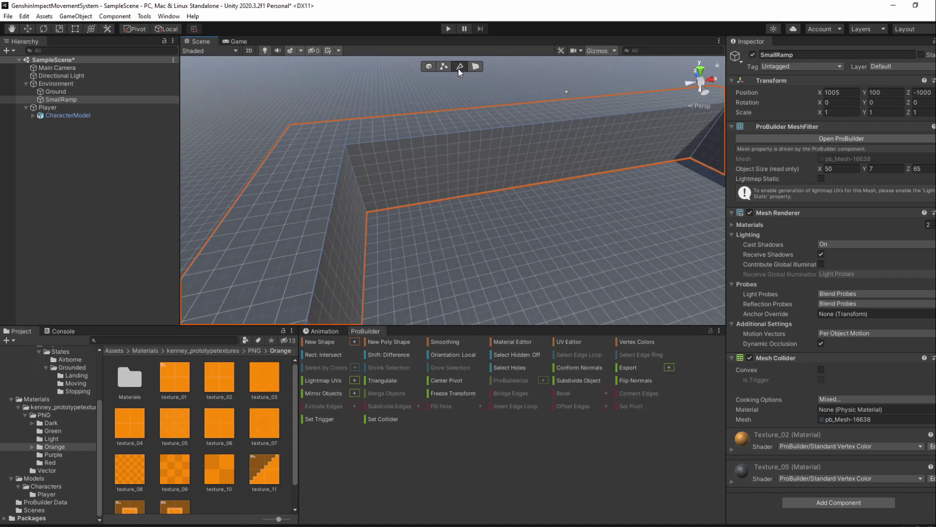
pyautogui.click(394, 208)
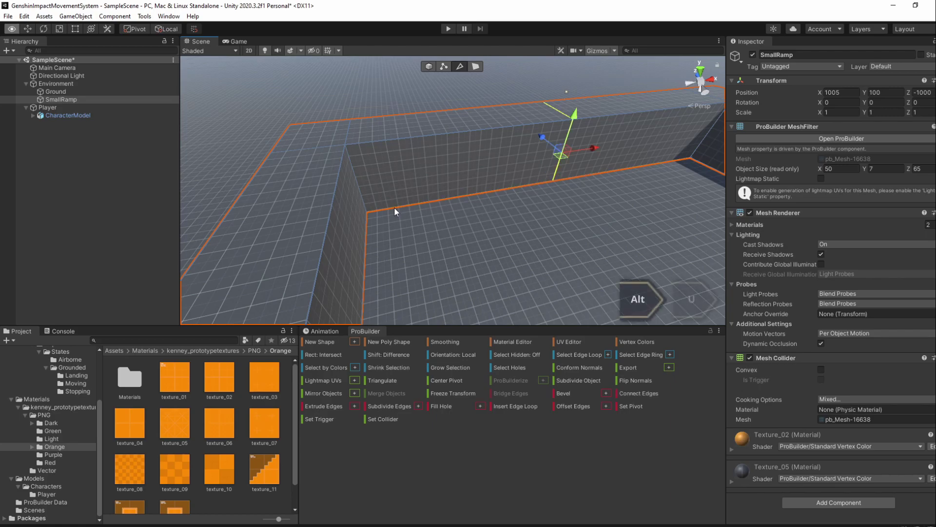
# - Slide the pool wall's edge loop close to the corner and extrude the narrow inner corner face about 10 squares along the adjacent wall
pyautogui.hotkey('alt', 'u')
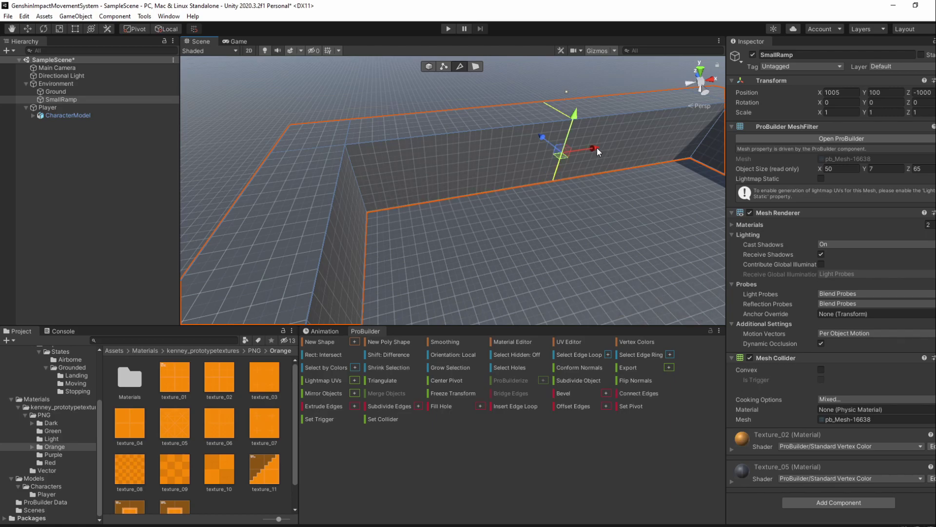
pyautogui.moveTo(596, 148); pyautogui.dragTo(446, 168)
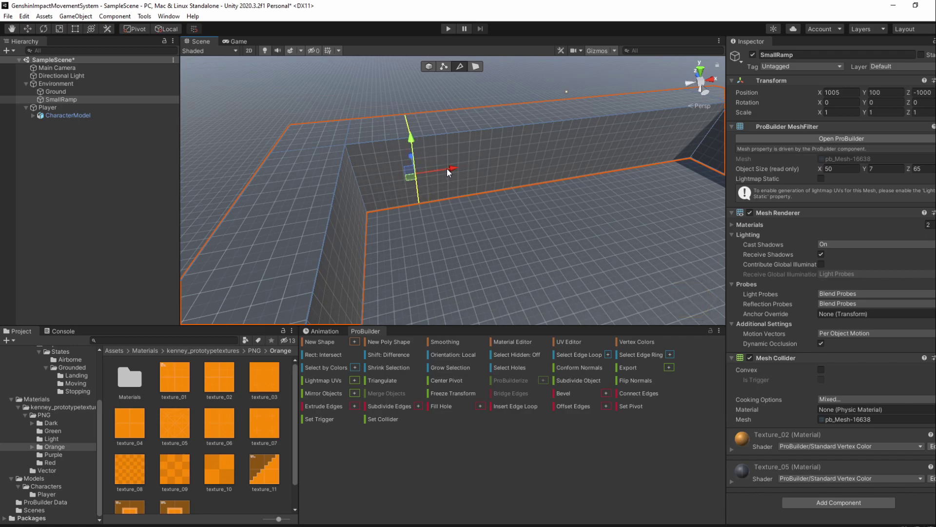
pyautogui.click(479, 66)
pyautogui.click(385, 163)
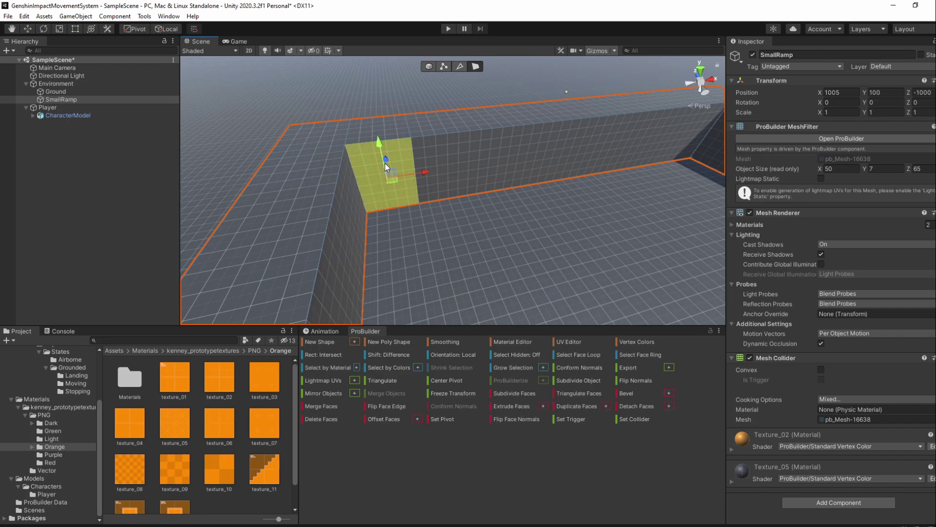
pyautogui.hotkey('ctrl', 'e')
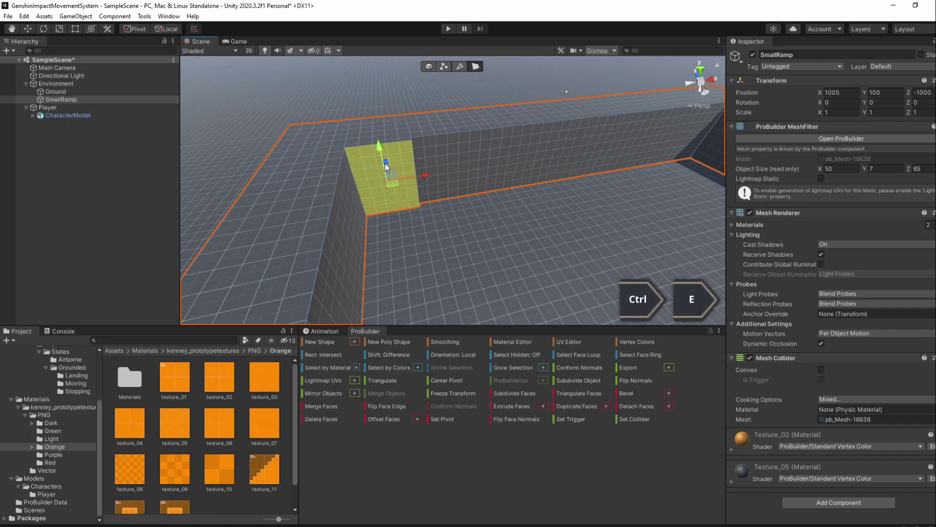
pyautogui.keyDown('alt'); pyautogui.moveTo(385, 163); pyautogui.dragTo(381, 195); pyautogui.keyUp('alt')
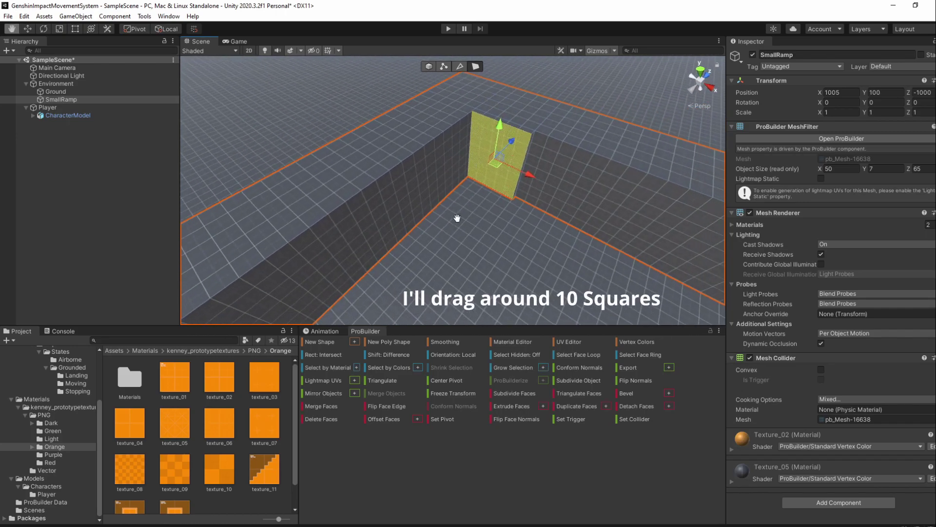
pyautogui.moveTo(457, 218); pyautogui.dragTo(418, 225, button='middle')
pyautogui.moveTo(477, 147); pyautogui.dragTo(371, 197)
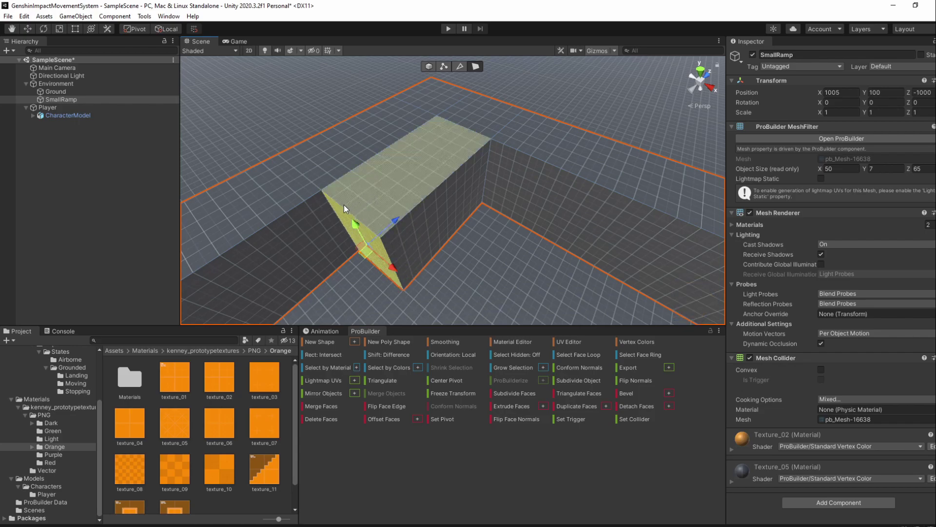
# - Lower the top front edge of the extruded corner block to the pool floor to form a ramp
pyautogui.click(461, 66)
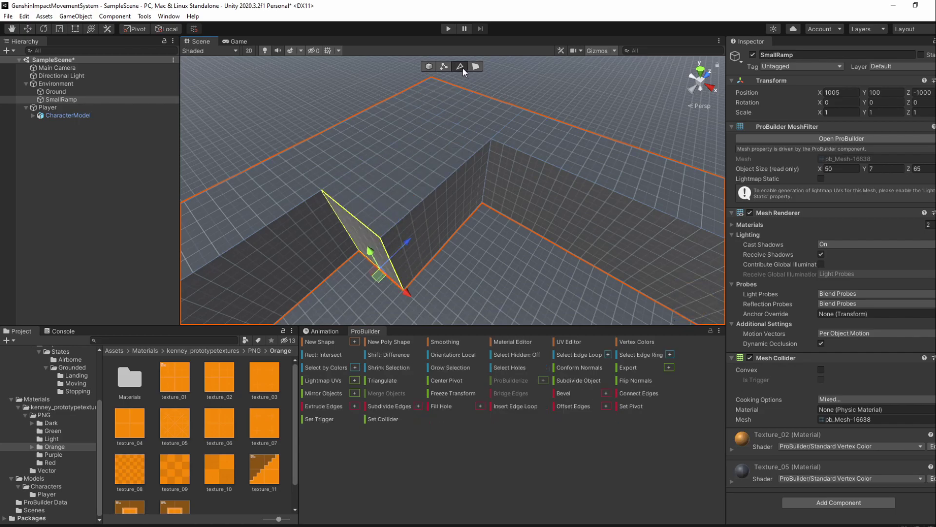
pyautogui.click(352, 211)
pyautogui.keyDown('ctrl'); pyautogui.moveTo(336, 194); pyautogui.dragTo(361, 254); pyautogui.keyUp('ctrl')
pyautogui.keyDown('alt'); pyautogui.moveTo(470, 293); pyautogui.dragTo(492, 137); pyautogui.keyUp('alt')
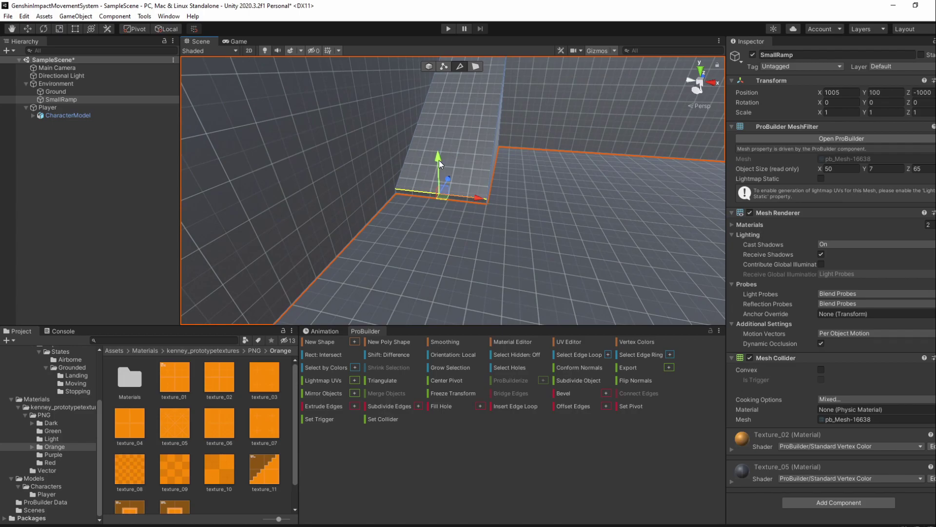
pyautogui.keyDown('alt'); pyautogui.moveTo(437, 159); pyautogui.dragTo(438, 236); pyautogui.keyUp('alt')
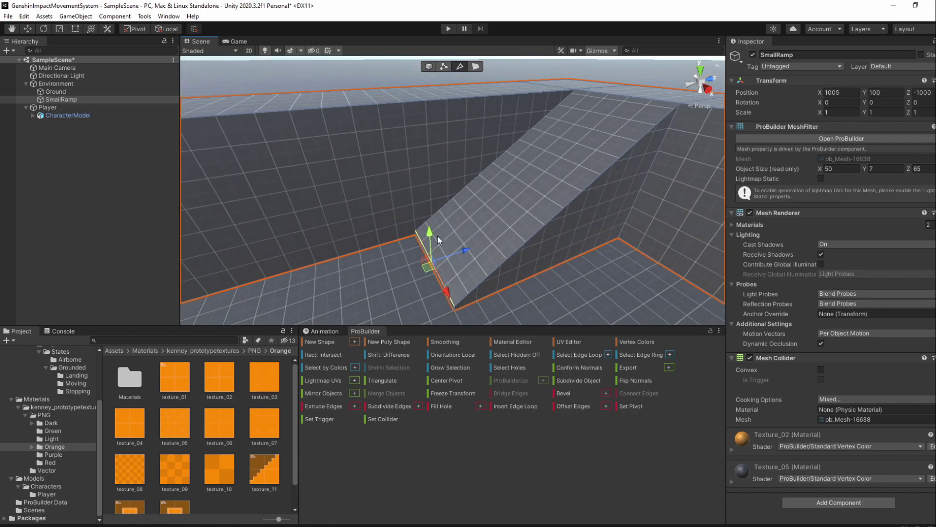
pyautogui.scroll(-3, 508, 179)
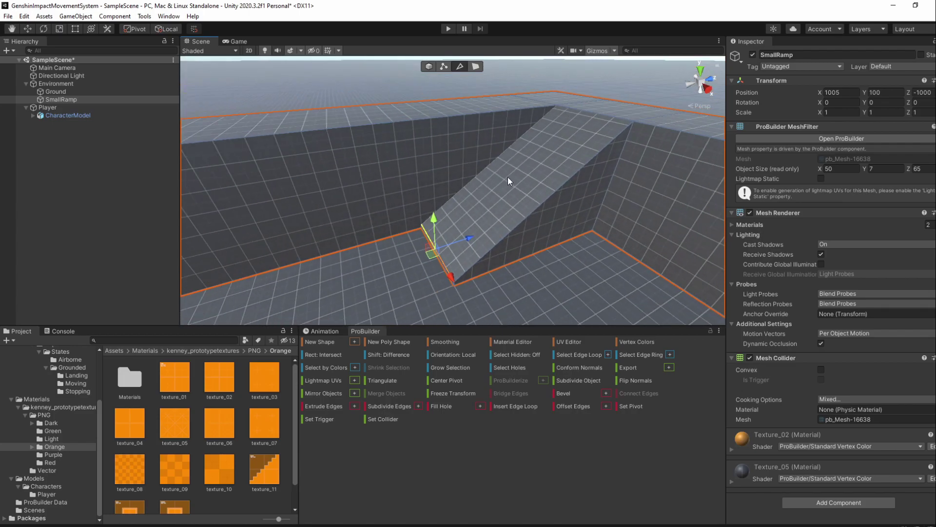
# - Apply the orange Texture_02 material to the pool ramp's sloped face and return to object selection mode
pyautogui.click(476, 67)
pyautogui.click(522, 174)
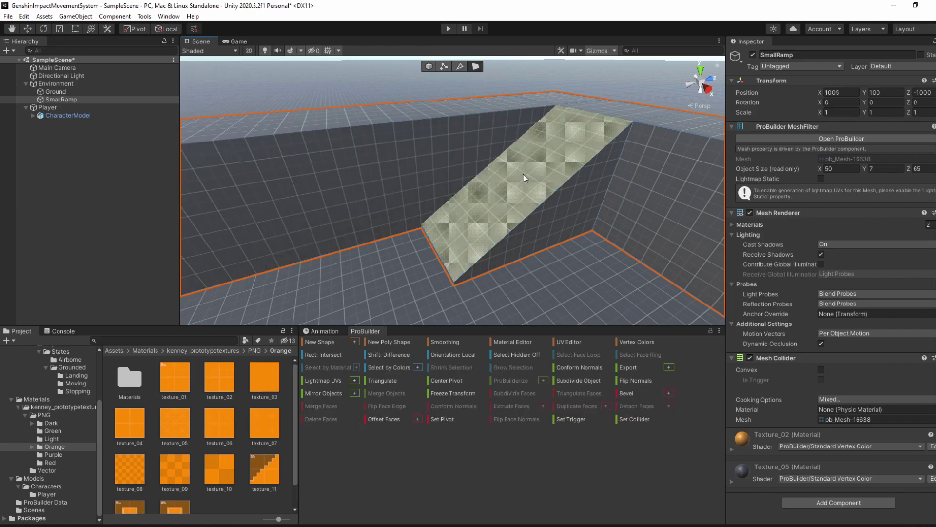
pyautogui.click(523, 174)
pyautogui.hotkey('alt', '3')
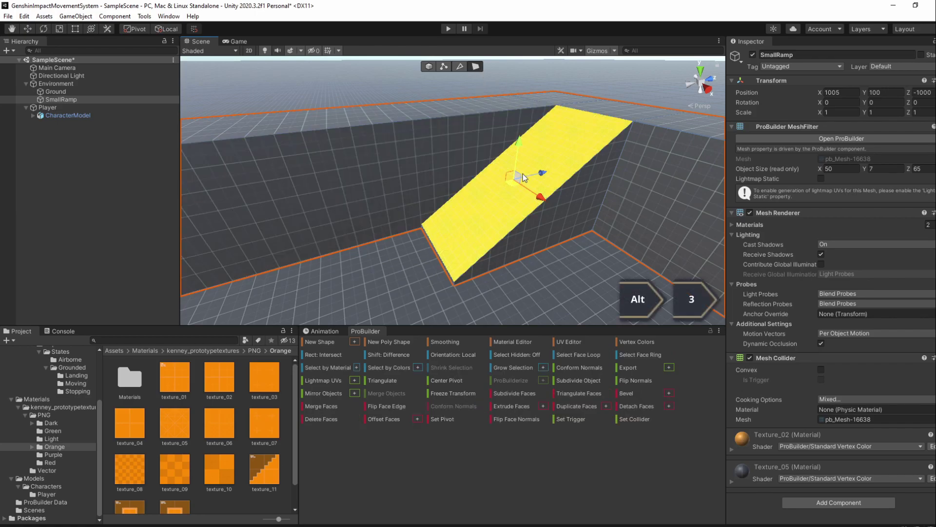
pyautogui.click(428, 67)
# - Create a new ProBuilder cube with size X 5, Y 1, Z 50
pyautogui.keyDown('alt'); pyautogui.moveTo(480, 208); pyautogui.dragTo(661, 199); pyautogui.keyUp('alt')
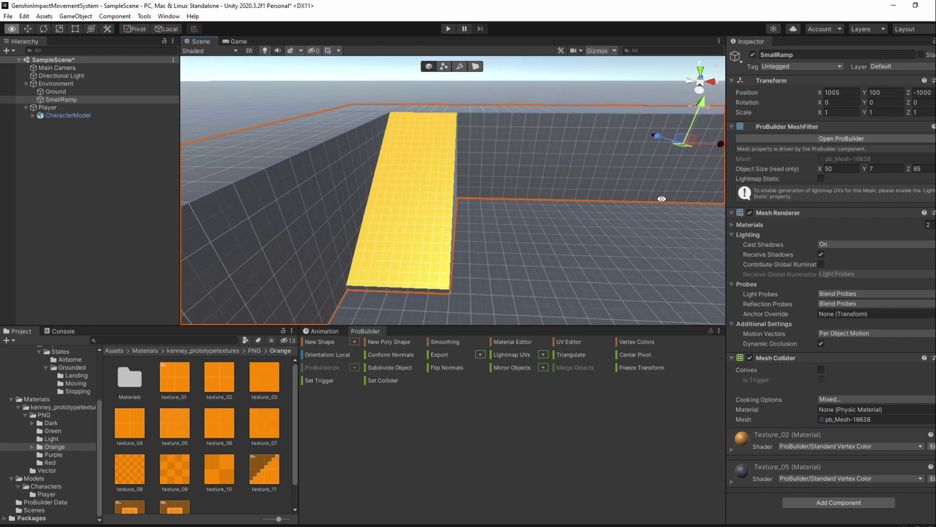
pyautogui.keyDown('alt'); pyautogui.moveTo(375, 182); pyautogui.dragTo(701, 195); pyautogui.keyUp('alt')
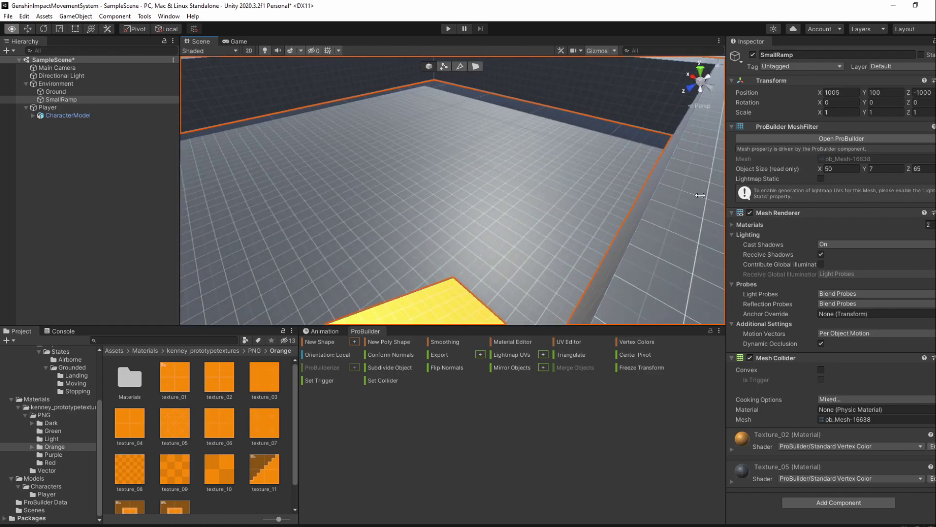
pyautogui.scroll(-8, 412, 204)
pyautogui.moveTo(418, 217)
pyautogui.keyDown('alt'); pyautogui.mouseDown()
pyautogui.moveTo(490, 192)
pyautogui.moveTo(410, 209)
pyautogui.mouseUp(); pyautogui.keyUp('alt')
pyautogui.hotkey('ctrl', 'shift', 'k')
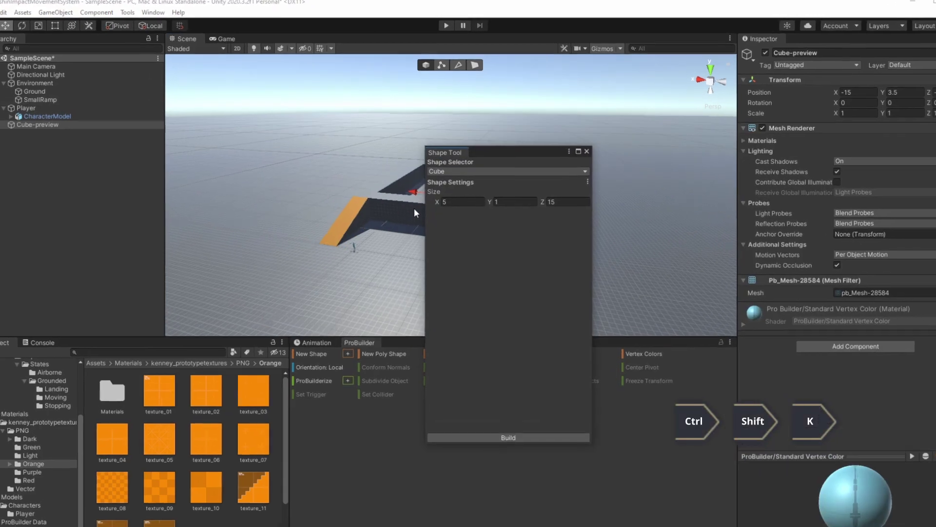
pyautogui.click(458, 197)
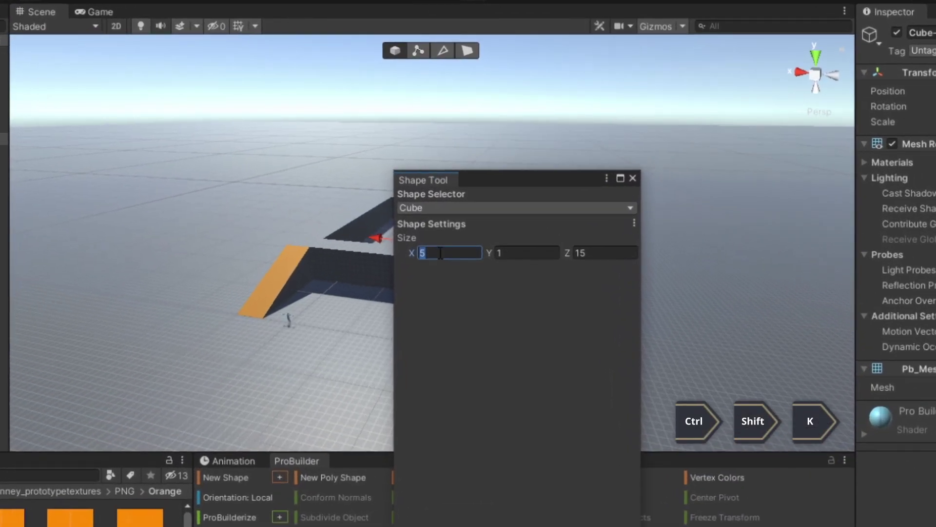
pyautogui.press('Tab')
pyautogui.press('Tab')
pyautogui.write('50')
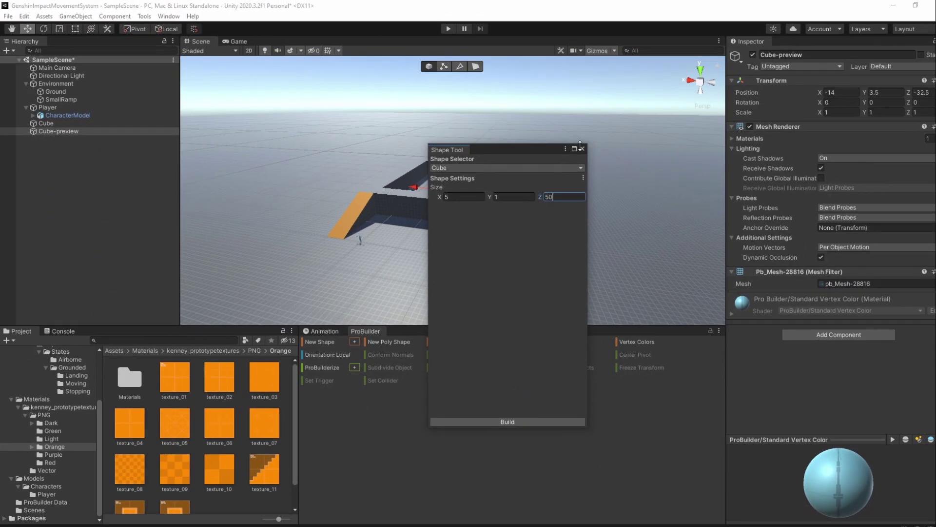
pyautogui.click(581, 148)
# - Place the new cube under the Environment object and rename it BigRamp
pyautogui.click(453, 189)
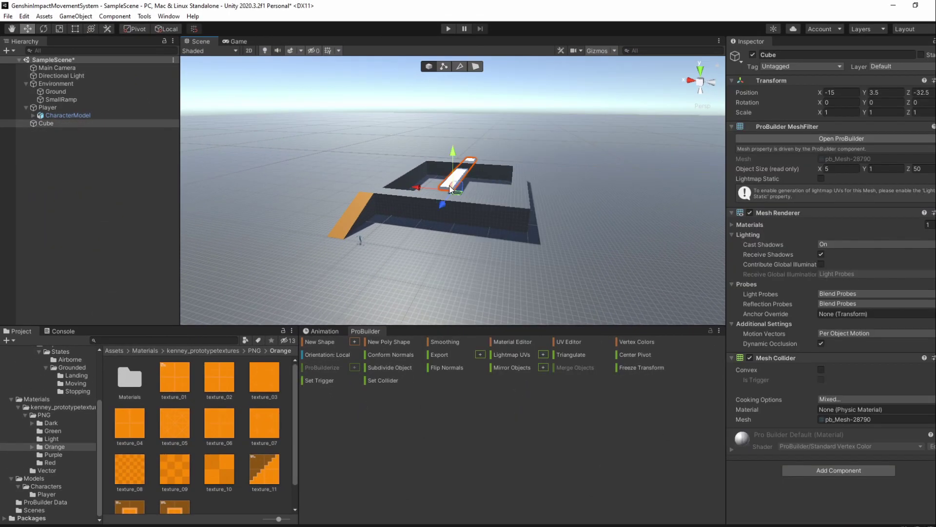
pyautogui.moveTo(49, 123); pyautogui.dragTo(67, 85)
pyautogui.click(799, 55)
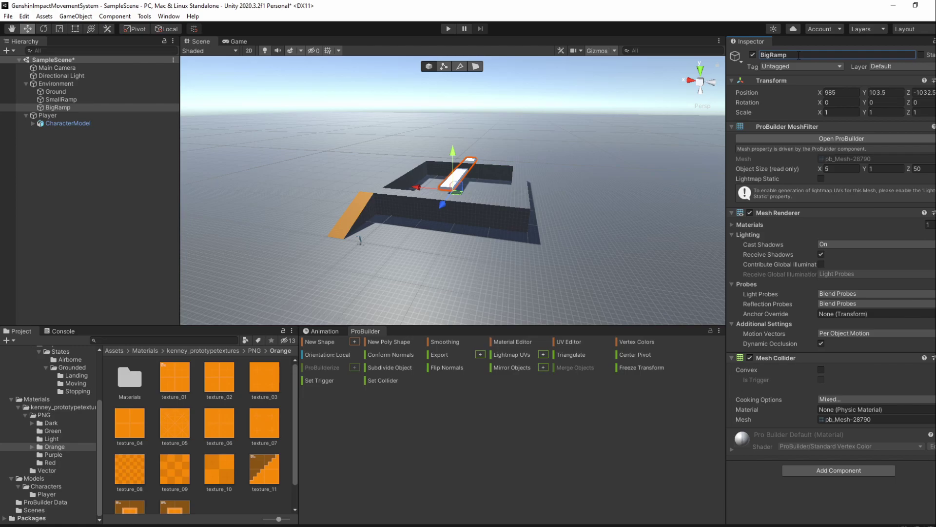
# - Set BigRamp's position to X 1022, Y 100, Z -996
pyautogui.click(852, 93)
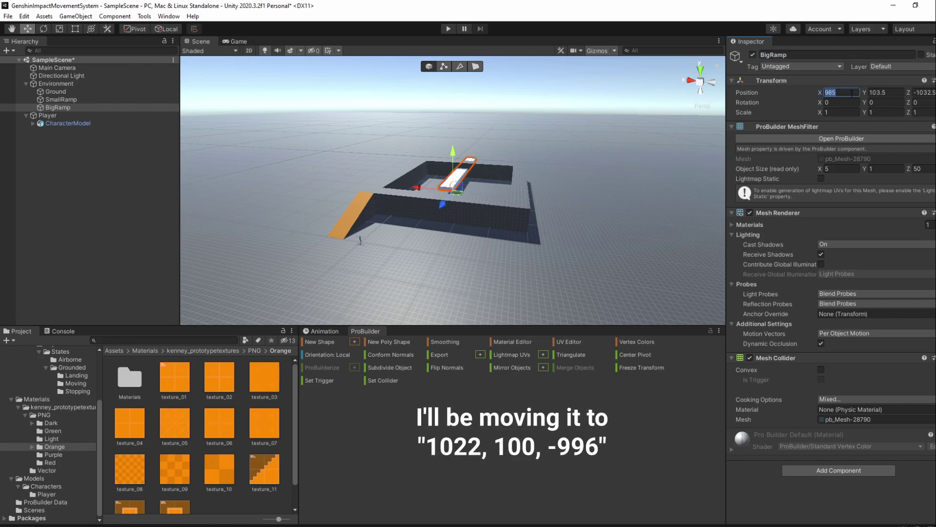
pyautogui.write('1022')
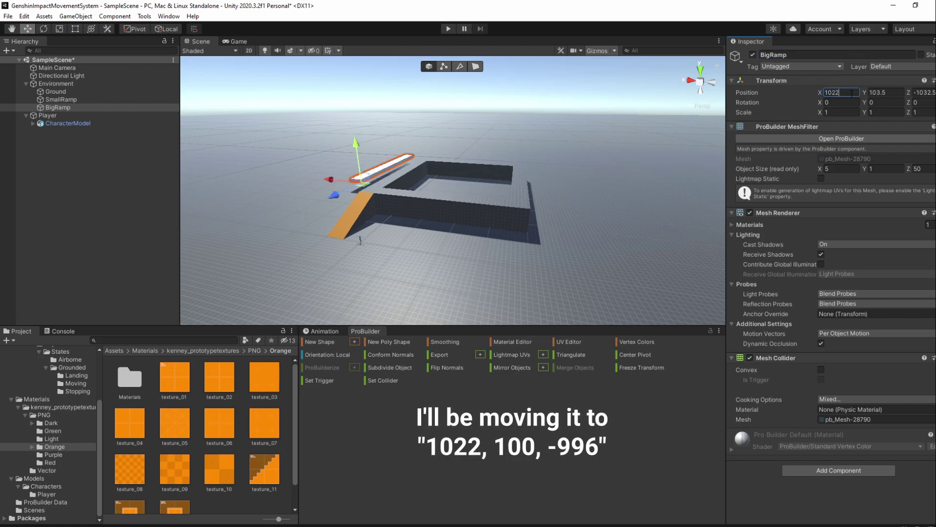
pyautogui.press('Tab')
pyautogui.write('100')
pyautogui.press('Tab')
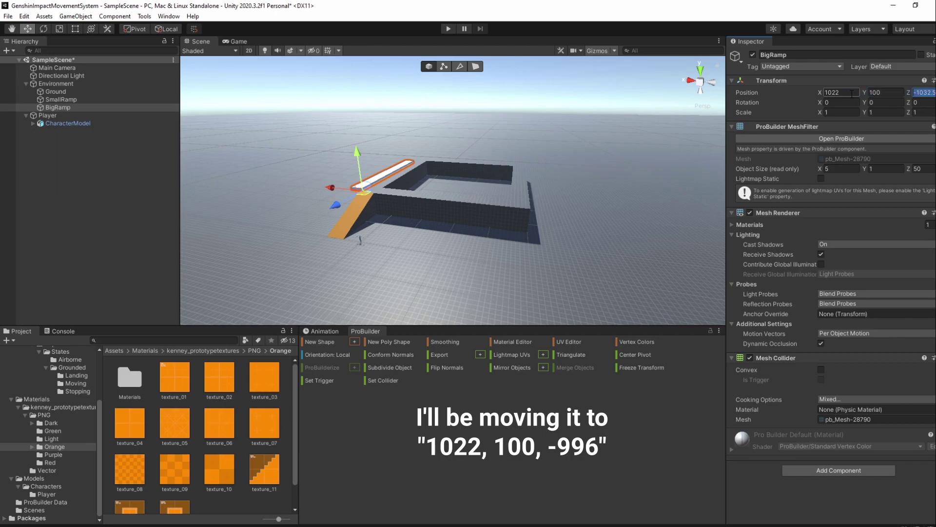
pyautogui.write('-996')
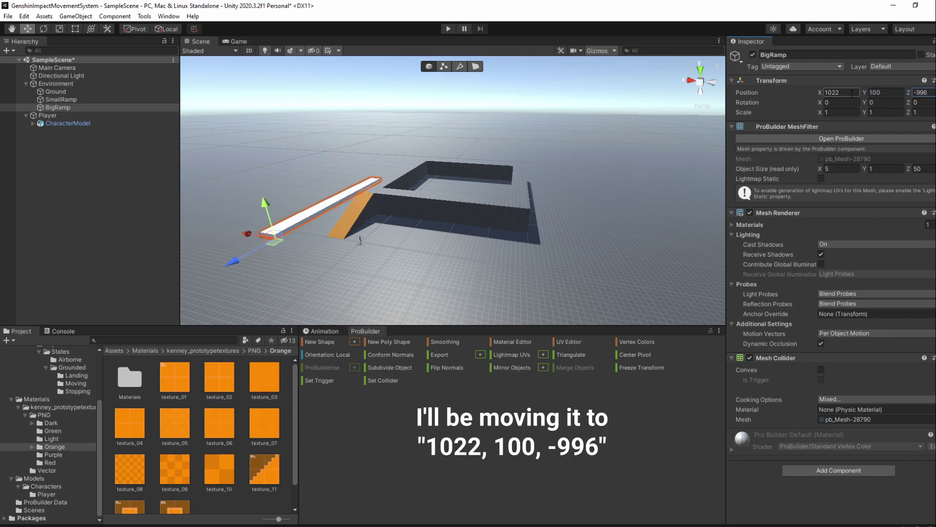
# - Raise the top edge at BigRamp's far end until the object's Y size is 40
pyautogui.doubleClick(89, 107)
pyautogui.keyDown('alt'); pyautogui.moveTo(516, 178); pyautogui.dragTo(379, 187); pyautogui.keyUp('alt')
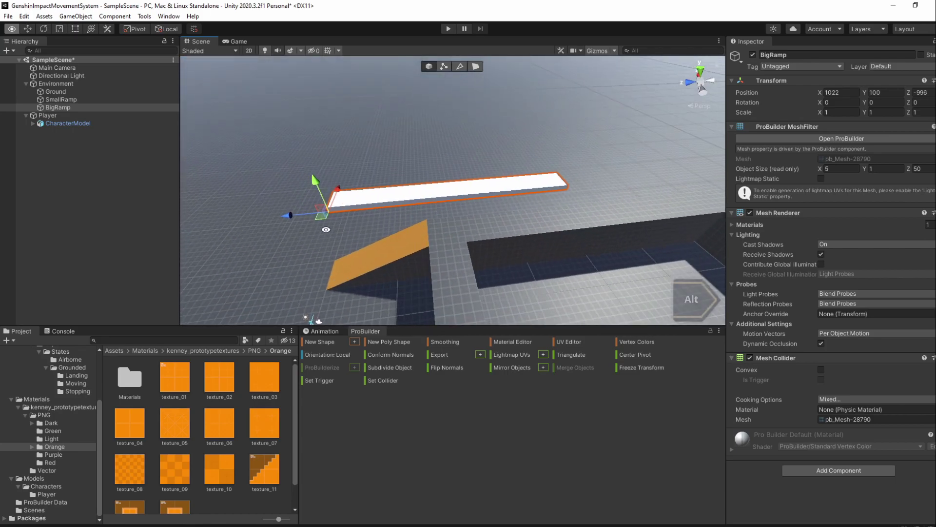
pyautogui.click(460, 66)
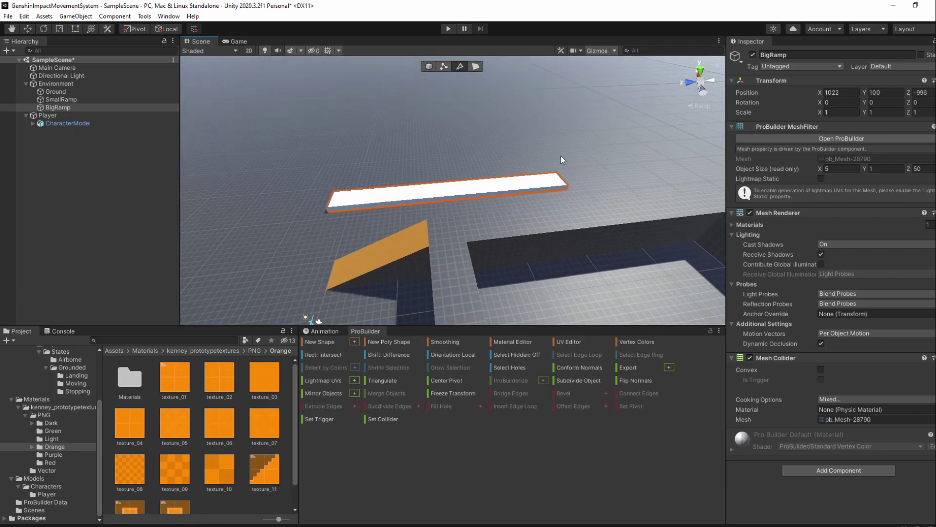
pyautogui.click(560, 185)
pyautogui.moveTo(574, 144); pyautogui.dragTo(587, 4)
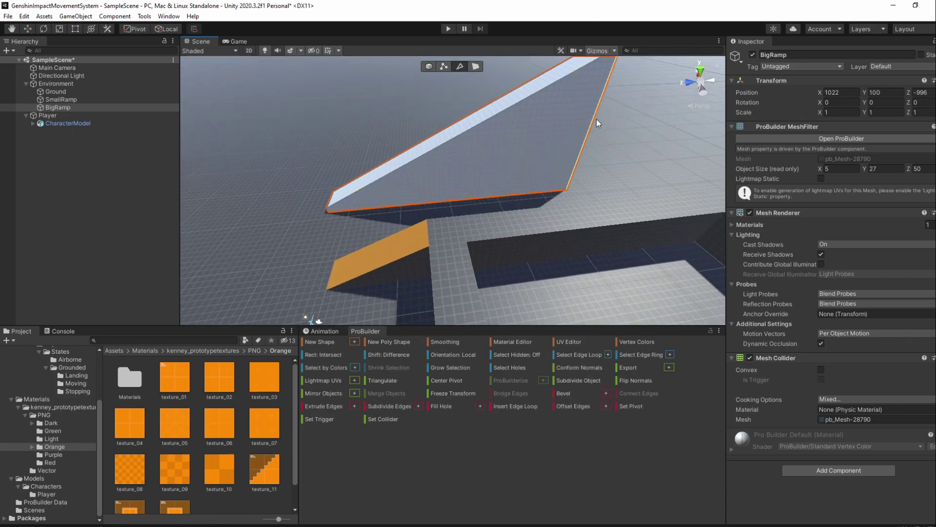
pyautogui.moveTo(595, 119); pyautogui.dragTo(535, 217, button='middle')
pyautogui.moveTo(533, 150); pyautogui.dragTo(557, 60)
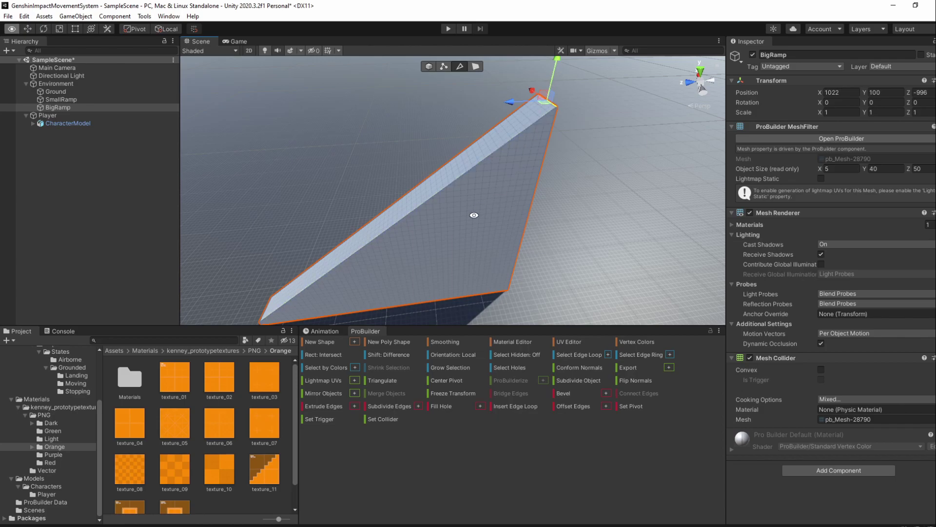
# - Lower BigRamp's raised top edge to bring the object's Y size to 35
pyautogui.moveTo(474, 215)
pyautogui.keyDown('alt'); pyautogui.mouseDown()
pyautogui.moveTo(397, 236)
pyautogui.moveTo(347, 273)
pyautogui.moveTo(372, 211)
pyautogui.moveTo(465, 222)
pyautogui.mouseUp(); pyautogui.keyUp('alt')
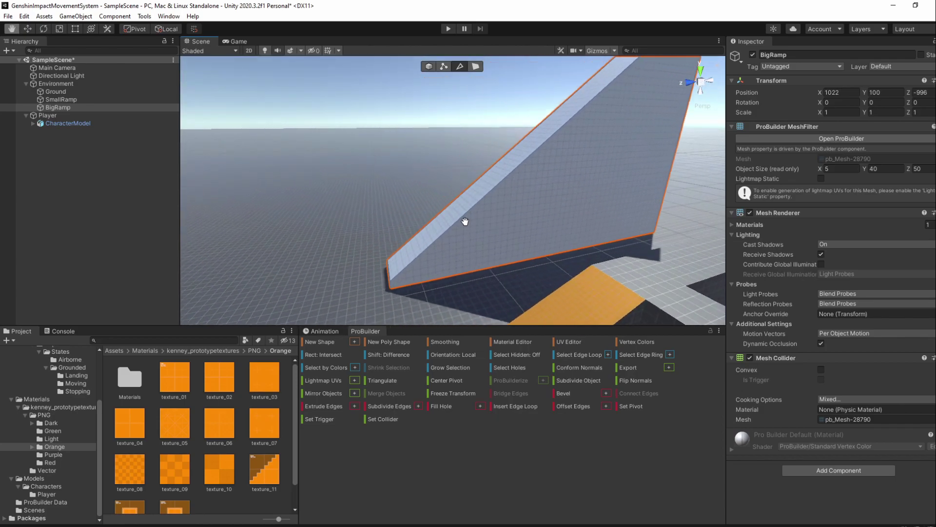
pyautogui.moveTo(465, 222); pyautogui.dragTo(488, 219, button='middle')
pyautogui.keyDown('alt'); pyautogui.moveTo(415, 264); pyautogui.dragTo(538, 267); pyautogui.keyUp('alt')
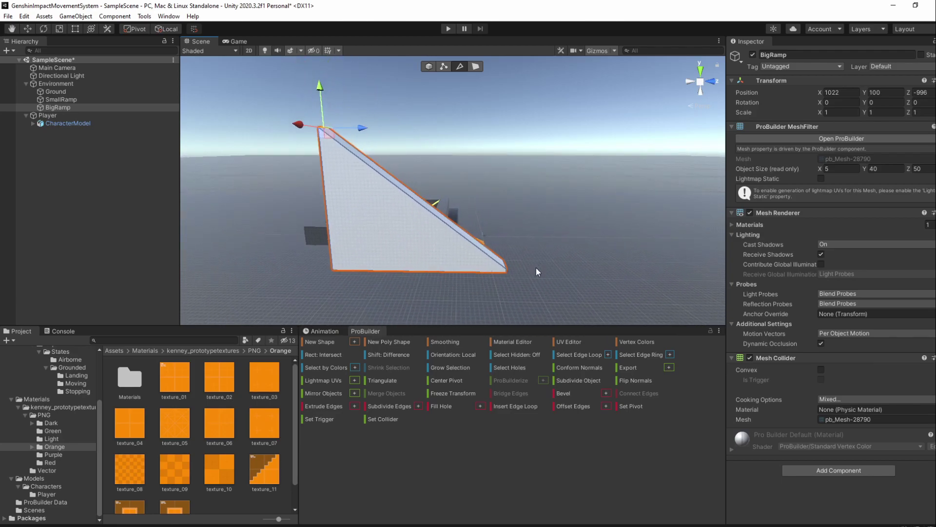
pyautogui.moveTo(321, 88); pyautogui.dragTo(319, 108)
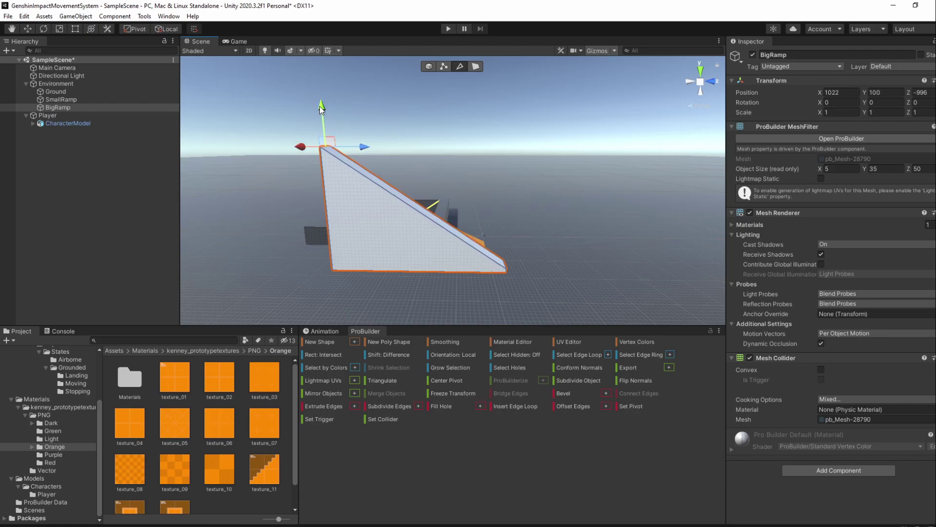
# - Lower the top edge at BigRamp's near end to the ground so the slope starts at floor level
pyautogui.keyDown('alt'); pyautogui.moveTo(381, 138); pyautogui.dragTo(497, 267); pyautogui.keyUp('alt')
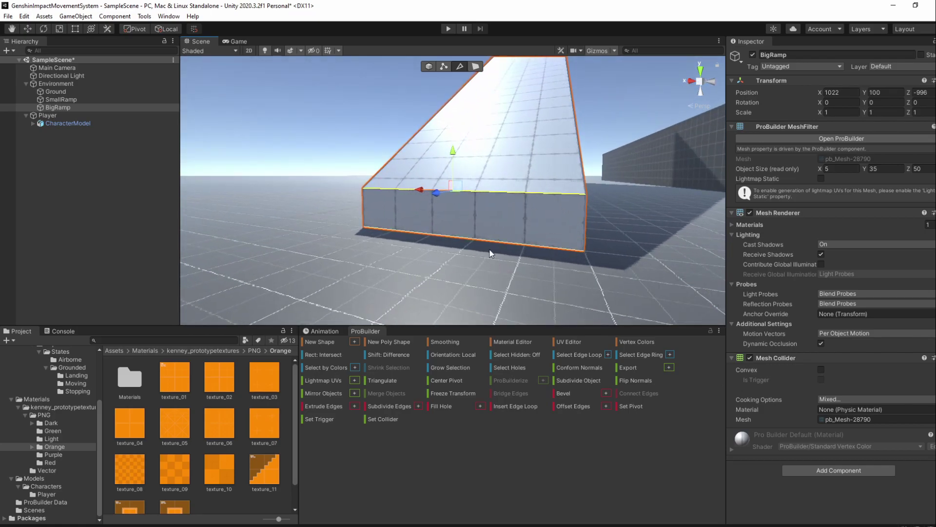
pyautogui.keyDown('ctrl'); pyautogui.moveTo(451, 156); pyautogui.dragTo(461, 237); pyautogui.keyUp('ctrl')
pyautogui.keyDown('alt'); pyautogui.moveTo(528, 260); pyautogui.dragTo(449, 239); pyautogui.keyUp('alt')
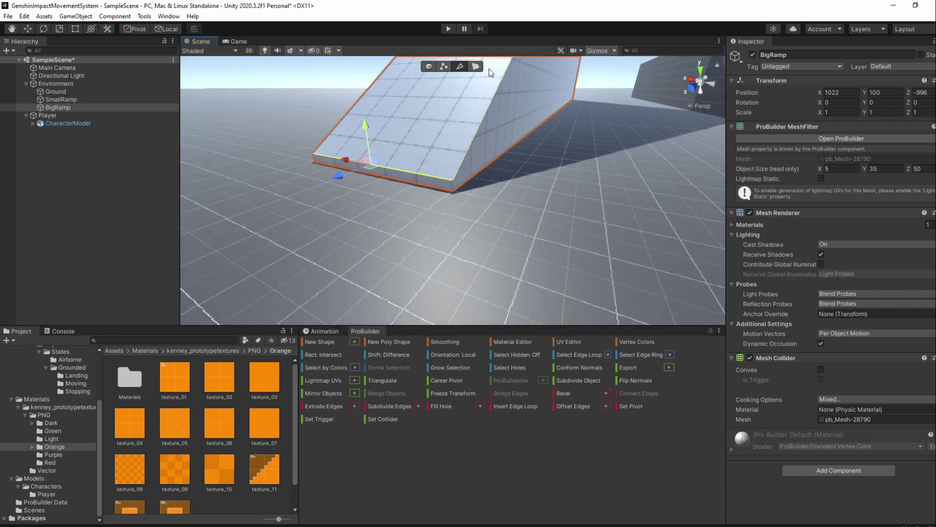
# - Extrude BigRamp's tall back face outward to bring the object's Z size to 55
pyautogui.click(476, 66)
pyautogui.keyDown('alt'); pyautogui.moveTo(643, 87); pyautogui.dragTo(597, 84); pyautogui.keyUp('alt')
pyautogui.click(597, 78)
pyautogui.press('f')
pyautogui.keyDown('alt'); pyautogui.moveTo(634, 118); pyautogui.dragTo(544, 215); pyautogui.keyUp('alt')
pyautogui.hotkey('ctrl', 'e')
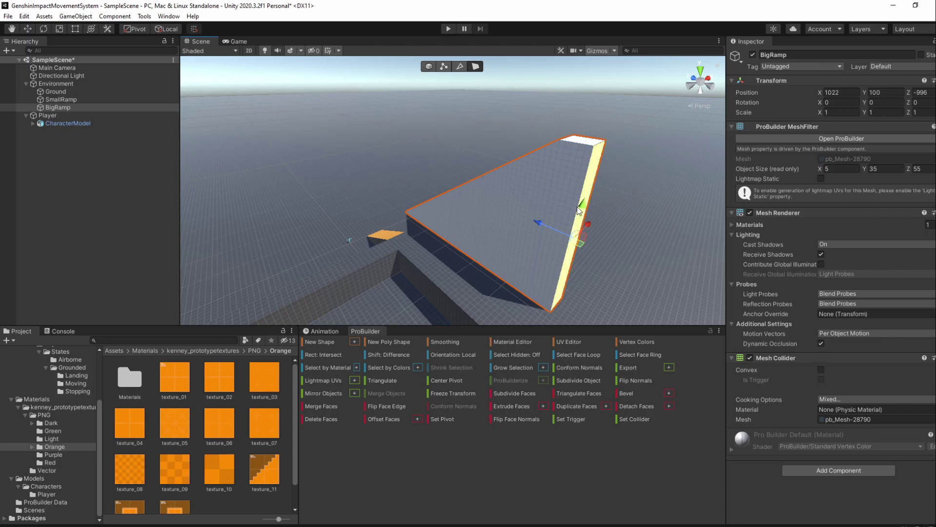
# - In object selection mode, apply the dark Texture_05 material to the whole BigRamp object
pyautogui.click(429, 67)
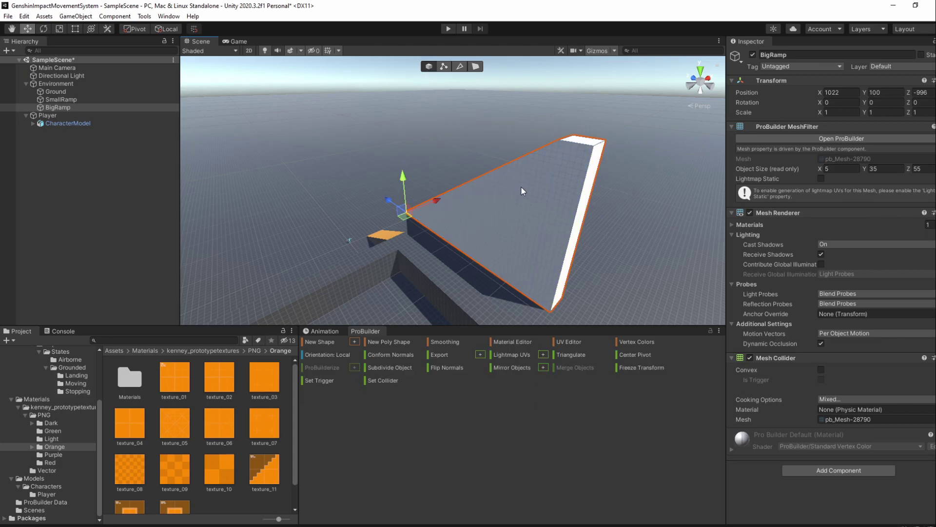
pyautogui.keyDown('alt'); pyautogui.moveTo(452, 190); pyautogui.dragTo(689, 186); pyautogui.keyUp('alt')
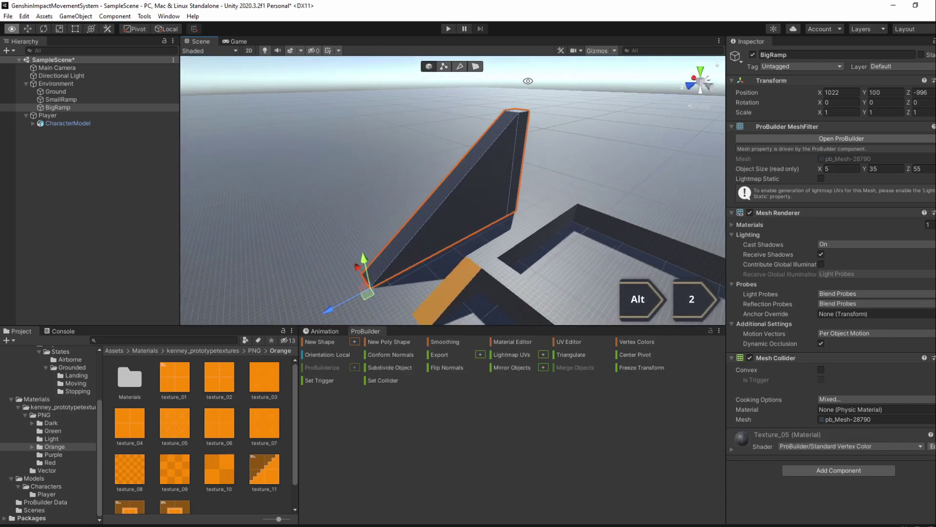
# - In face selection mode, apply the orange Texture_02 material to BigRamp's sloped face and return to object selection mode
pyautogui.click(476, 67)
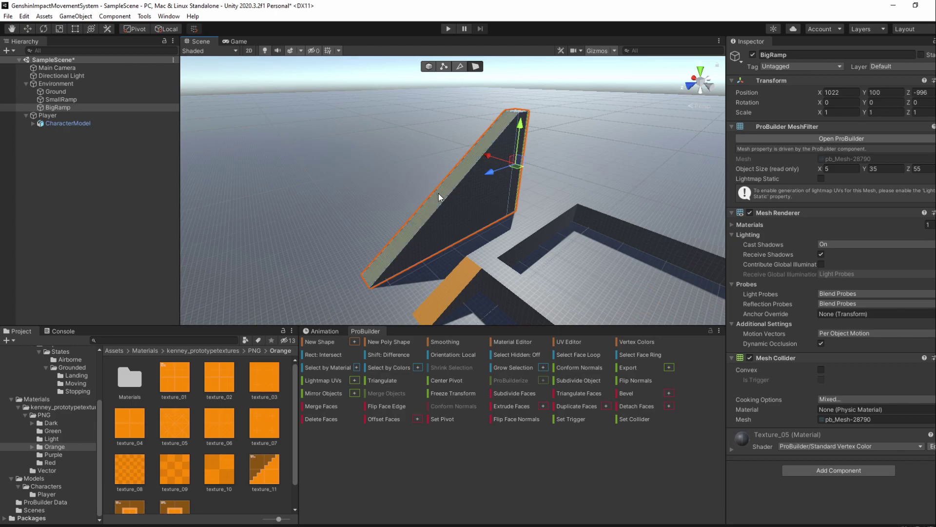
pyautogui.hotkey('alt', '3')
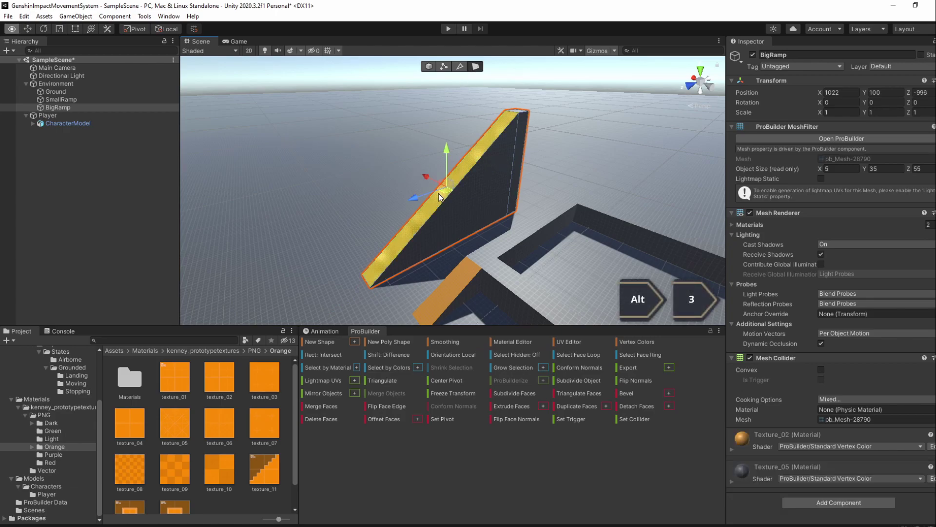
pyautogui.press('g')
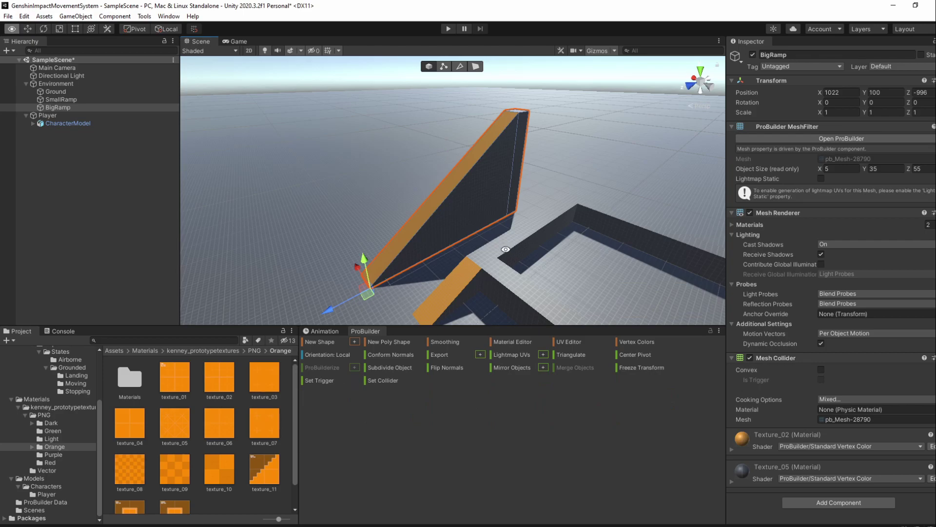
# - Start a new ProBuilder cube shape and move its preview over the pool's corner in an isometric top view
pyautogui.keyDown('alt'); pyautogui.moveTo(505, 249); pyautogui.dragTo(451, 242); pyautogui.keyUp('alt')
pyautogui.click(447, 236)
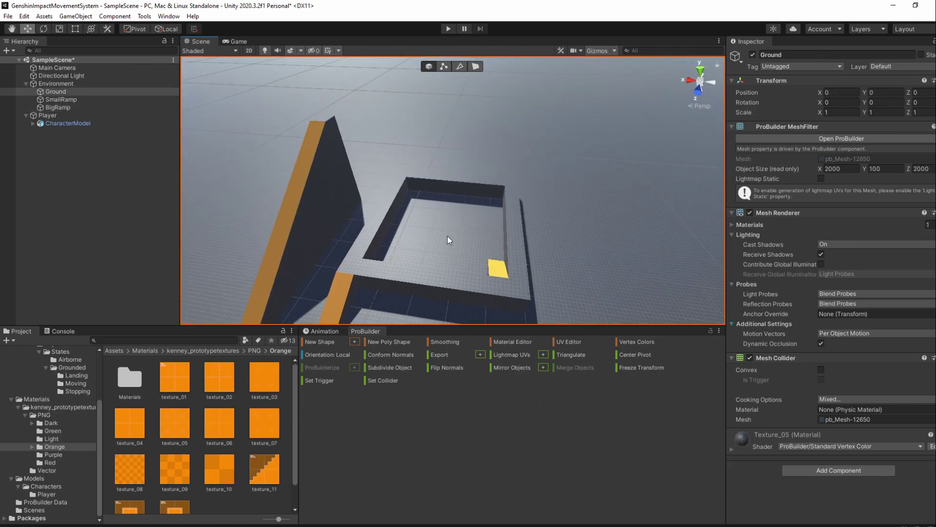
pyautogui.hotkey('ctrl', 'shift', 'k')
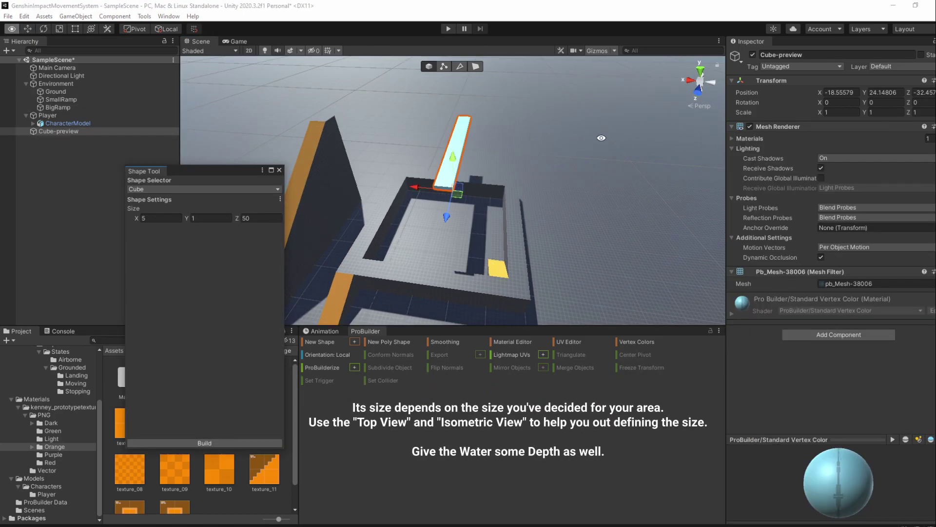
pyautogui.click(702, 72)
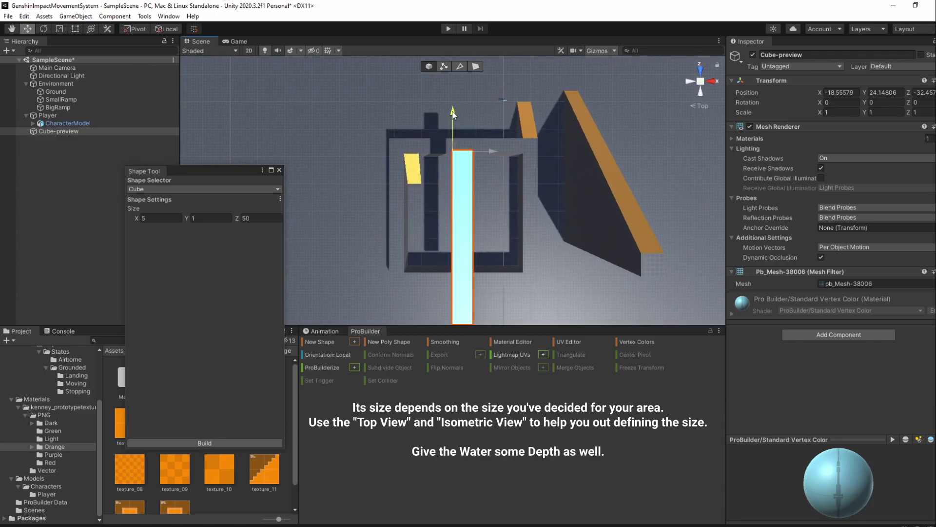
pyautogui.moveTo(490, 146); pyautogui.dragTo(439, 148)
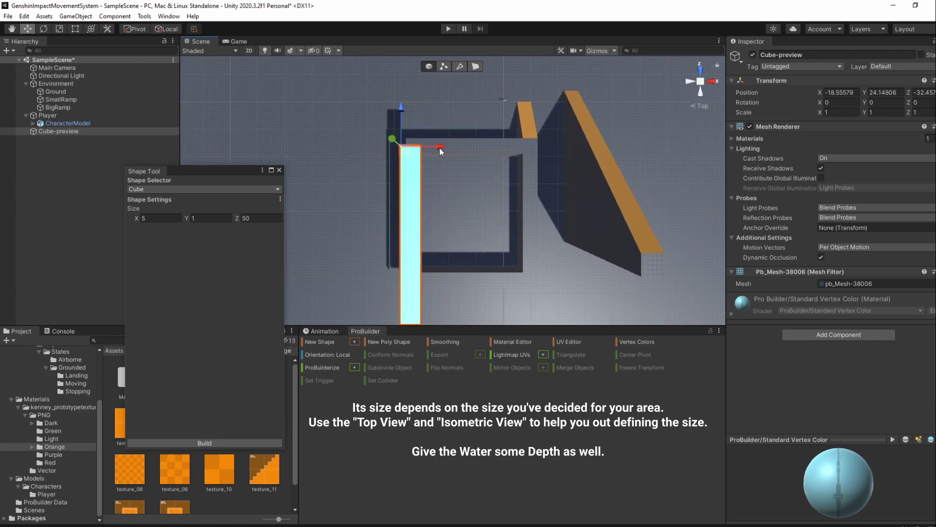
pyautogui.click(700, 83)
pyautogui.moveTo(393, 102); pyautogui.dragTo(399, 89)
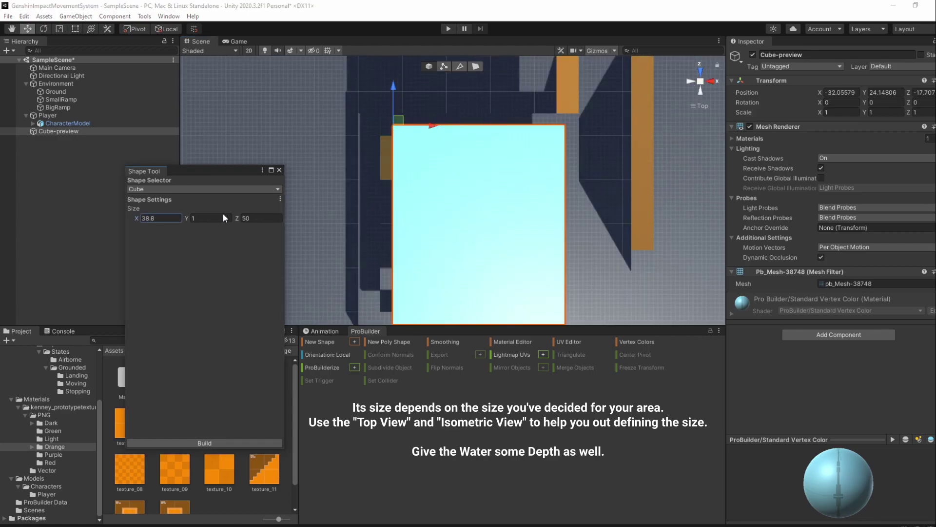
# - Size the cube preview to X 42.2 and Z 44.1, shifting it along X so that it covers the pool
pyautogui.click(237, 218)
pyautogui.moveTo(210, 216); pyautogui.dragTo(203, 216)
pyautogui.moveTo(432, 126); pyautogui.dragTo(414, 128)
pyautogui.moveTo(138, 218); pyautogui.dragTo(146, 218)
pyautogui.moveTo(237, 218); pyautogui.dragTo(243, 218)
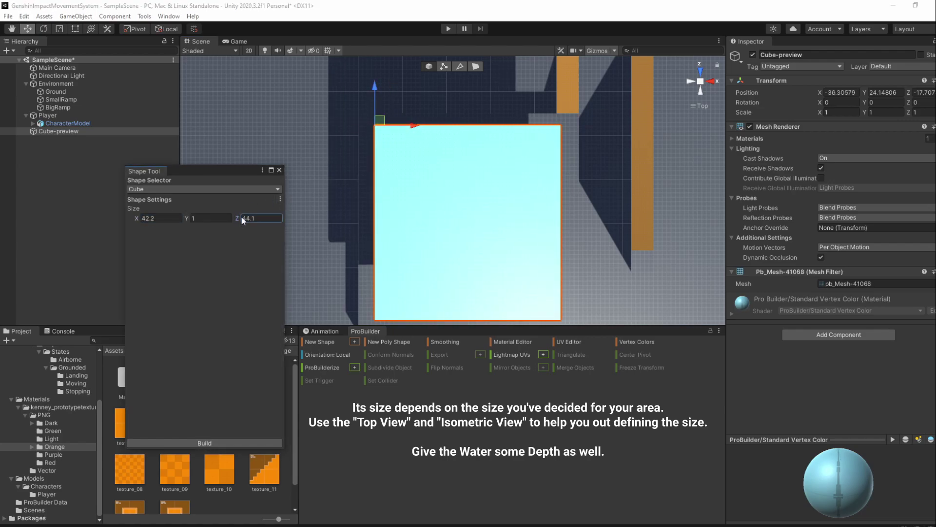
pyautogui.moveTo(466, 225); pyautogui.dragTo(462, 198, button='middle')
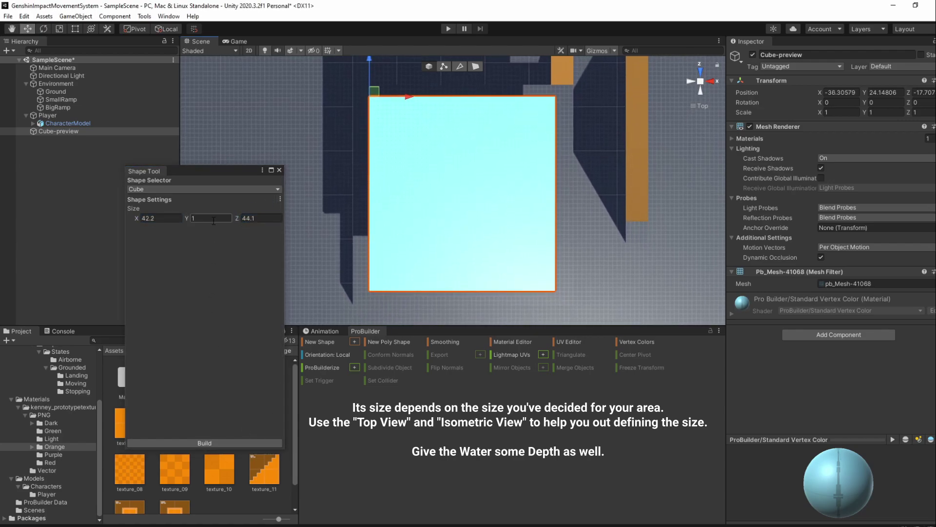
# - Set the cube's Y size to 6, build it and close the Shape Tool
pyautogui.click(213, 221)
pyautogui.write('5')
pyautogui.keyDown('alt'); pyautogui.moveTo(507, 210); pyautogui.dragTo(466, 172); pyautogui.keyUp('alt')
pyautogui.click(210, 219)
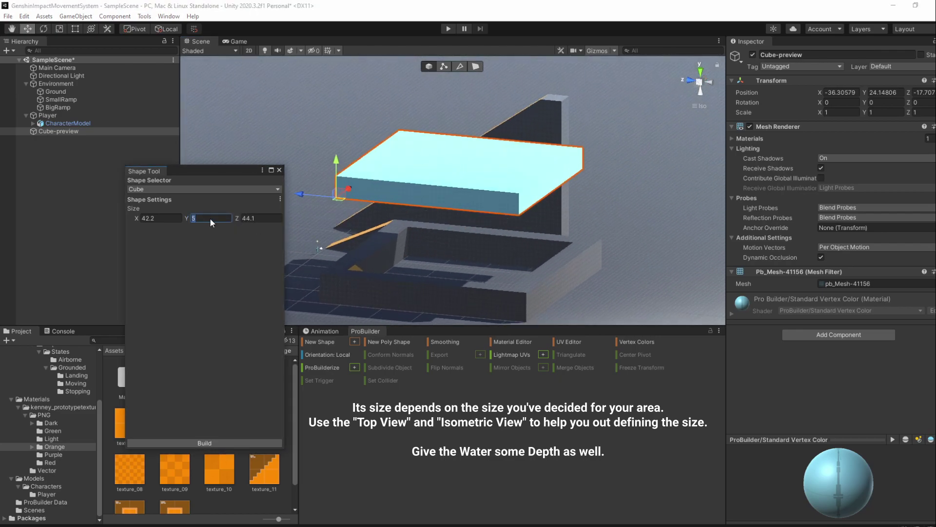
pyautogui.write('6')
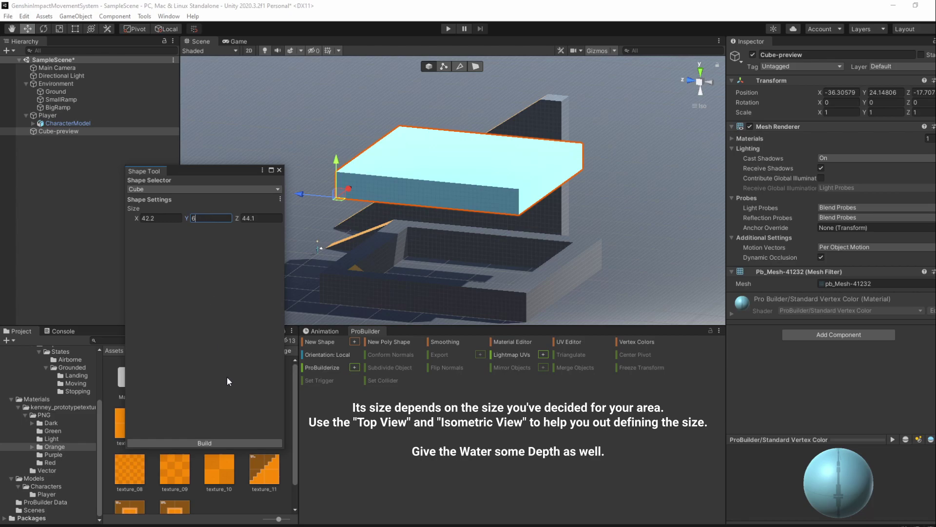
pyautogui.click(232, 444)
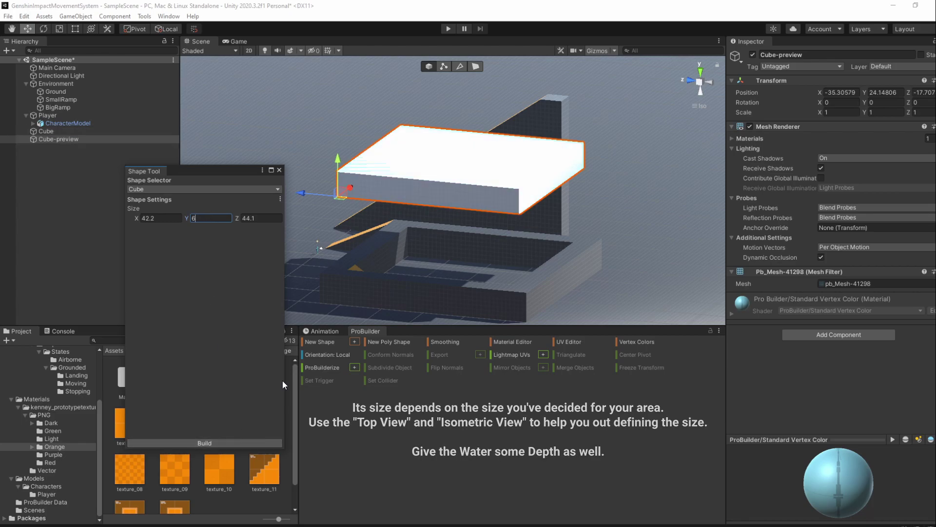
pyautogui.click(279, 170)
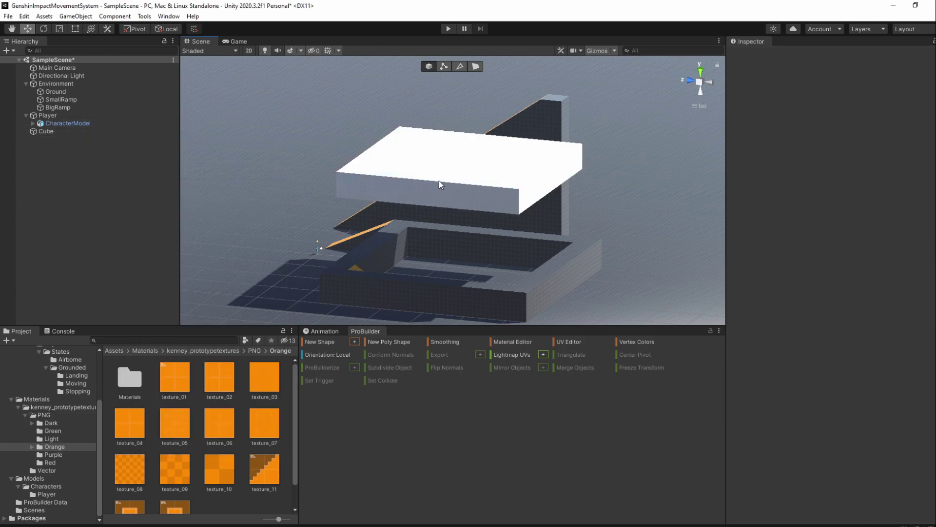
# - Lower the new cube into the pool to a Y position of about -1.6, in perspective view
pyautogui.click(440, 132)
pyautogui.click(701, 83)
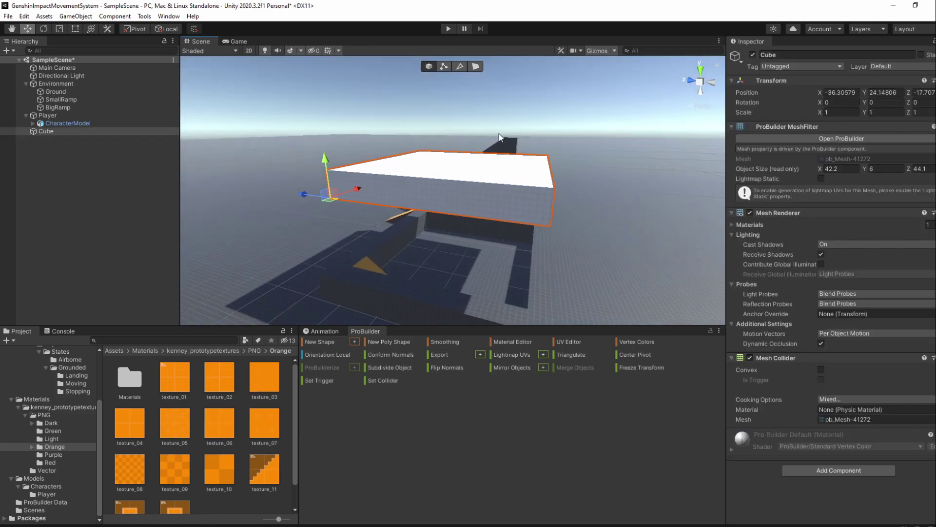
pyautogui.moveTo(319, 164); pyautogui.dragTo(286, 245)
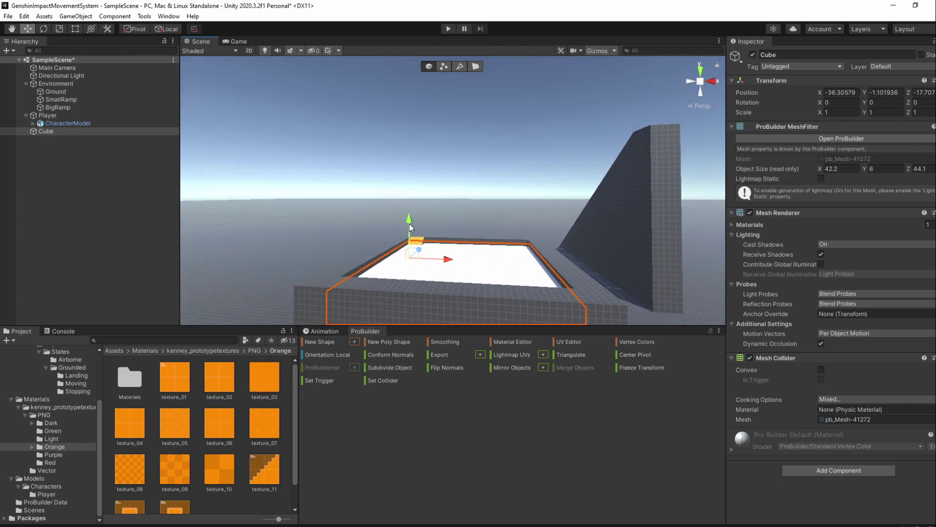
pyautogui.moveTo(410, 221); pyautogui.dragTo(410, 222)
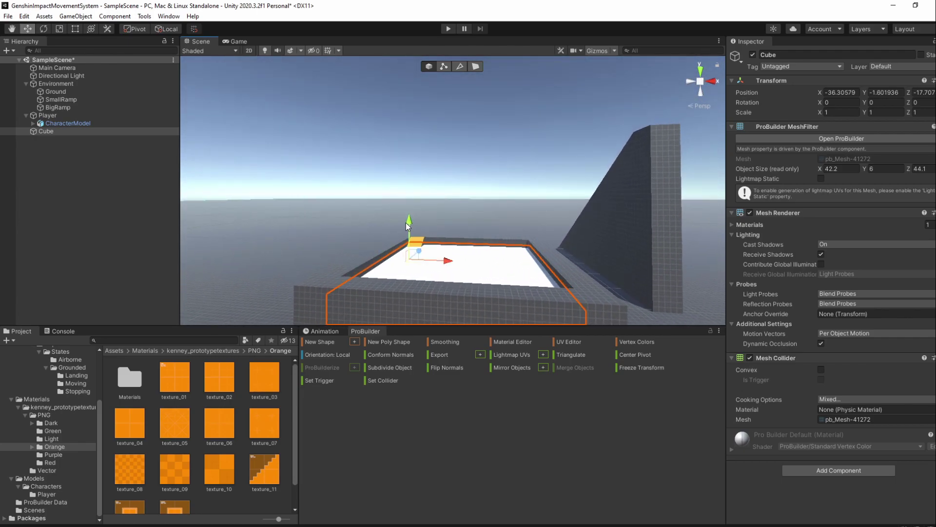
# - Make the cube a child of Environment and rename it Water
pyautogui.moveTo(80, 132); pyautogui.dragTo(64, 83)
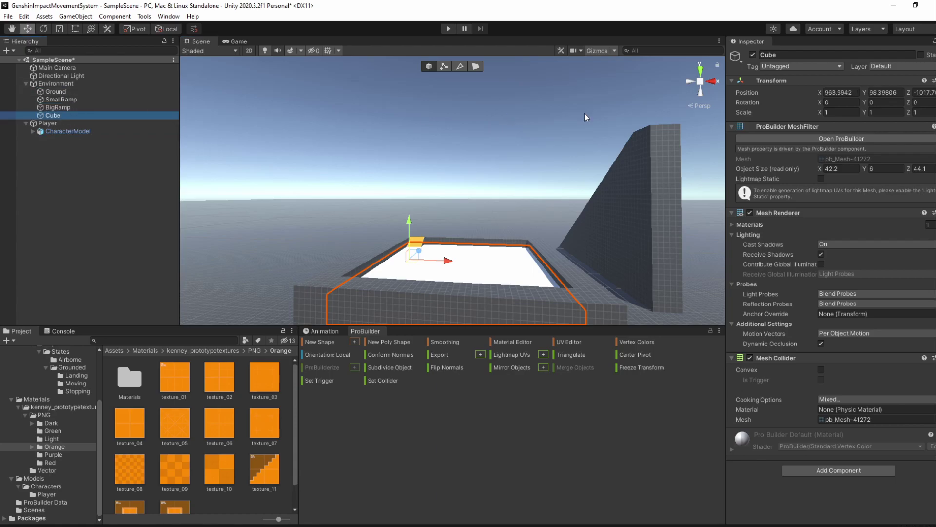
pyautogui.click(783, 55)
pyautogui.write('Water')
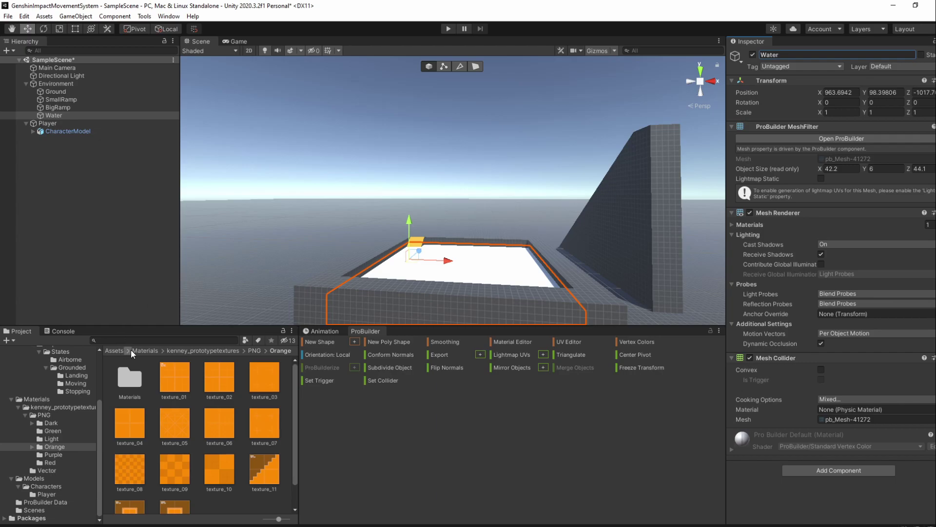
# - Create a folder named Environment inside the Materials folder and open it
pyautogui.click(141, 350)
pyautogui.rightClick(174, 380)
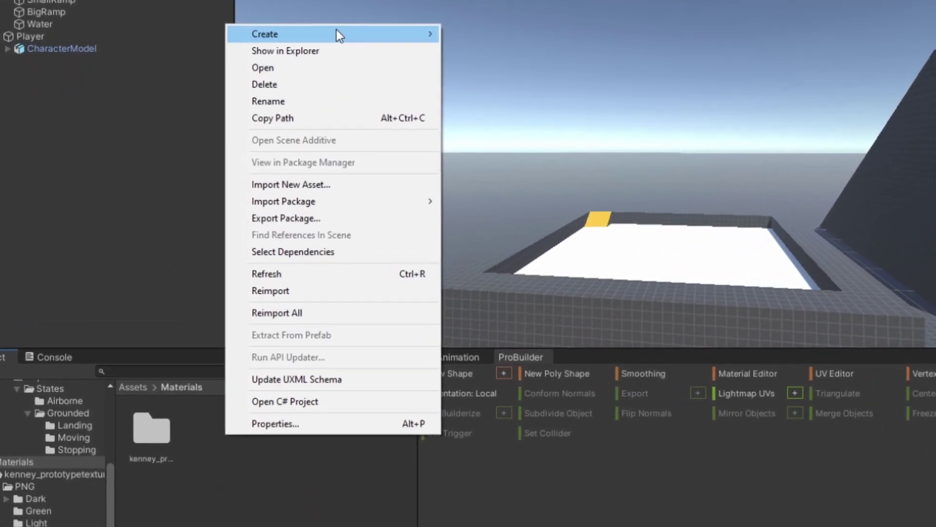
pyautogui.moveTo(337, 34)
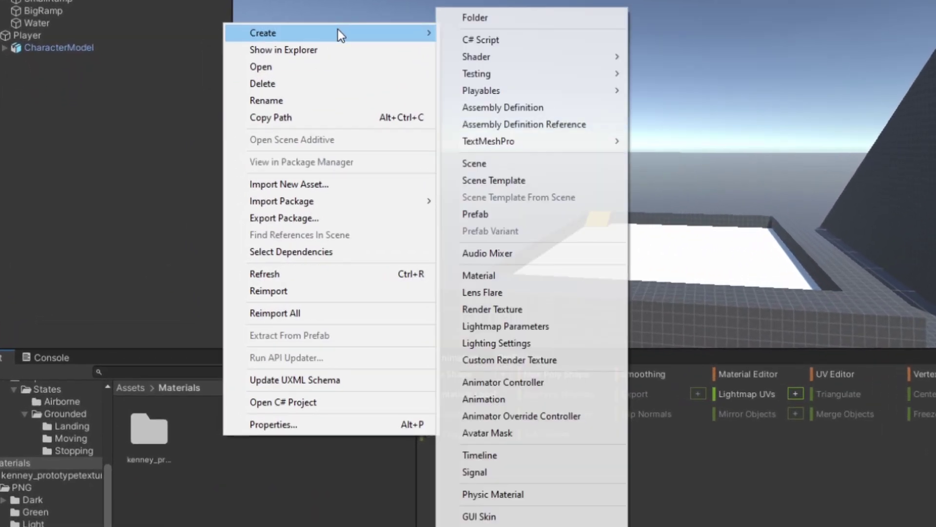
pyautogui.click(484, 19)
pyautogui.write('Environme')
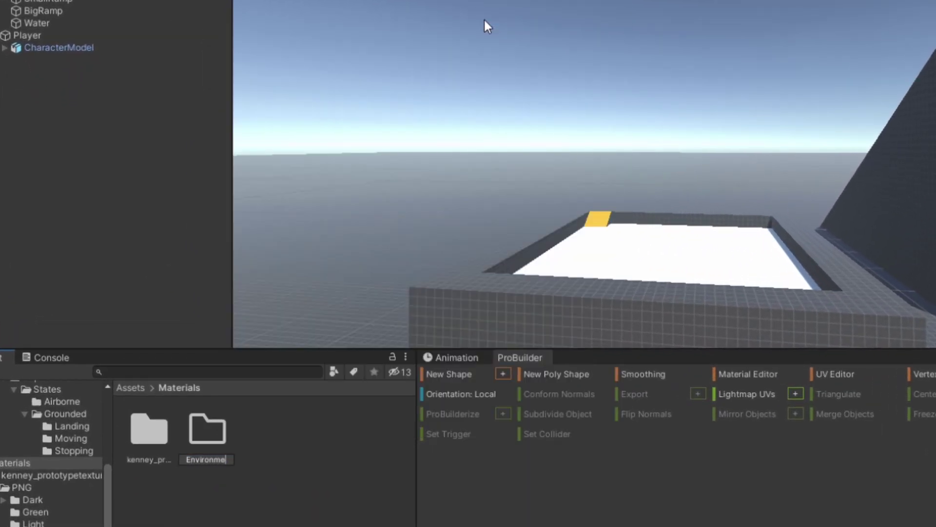
pyautogui.write('nt')
pyautogui.press('Return')
pyautogui.doubleClick(154, 441)
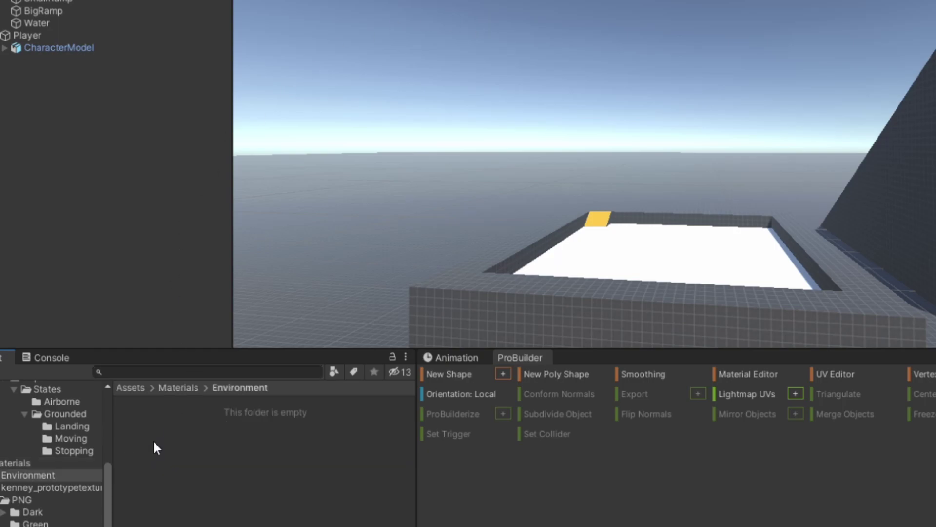
# - Create a new material named Water in the Environment materials folder
pyautogui.rightClick(173, 456)
pyautogui.moveTo(268, 55)
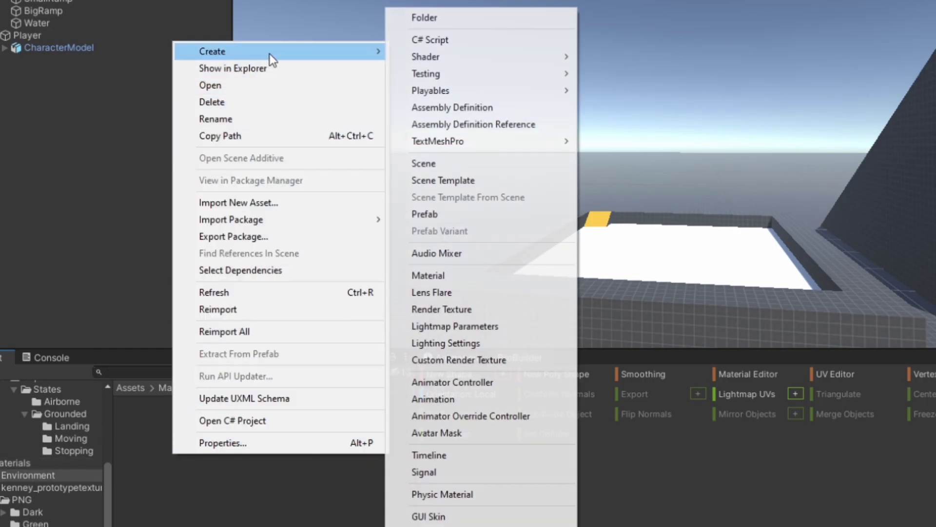
pyautogui.click(460, 276)
pyautogui.write('W')
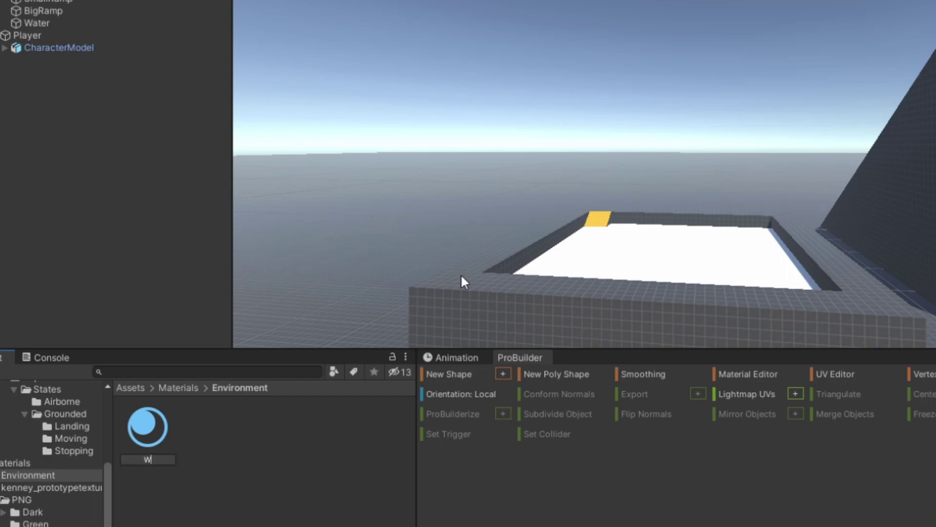
pyautogui.write('ater')
pyautogui.press('Return')
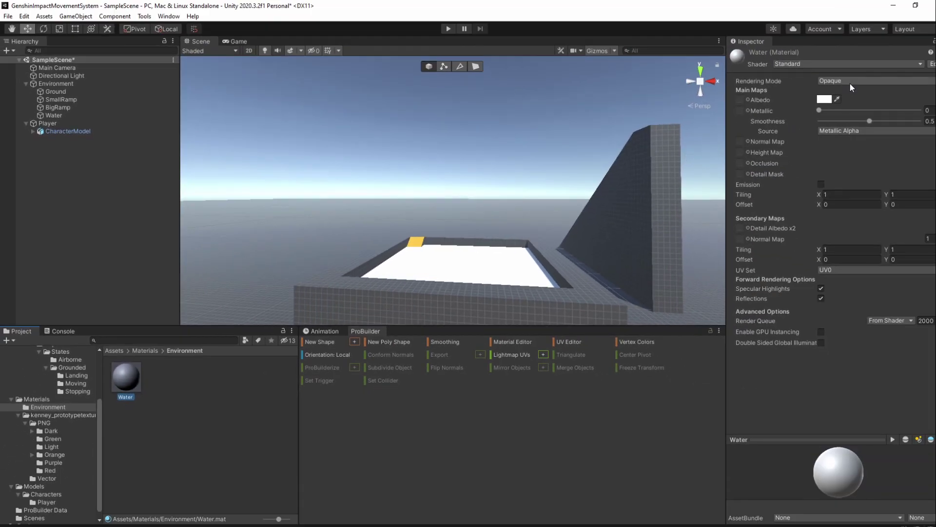
# - Set the Water material's rendering mode to Transparent and its albedo colour to 00B4FF with alpha 143
pyautogui.click(851, 84)
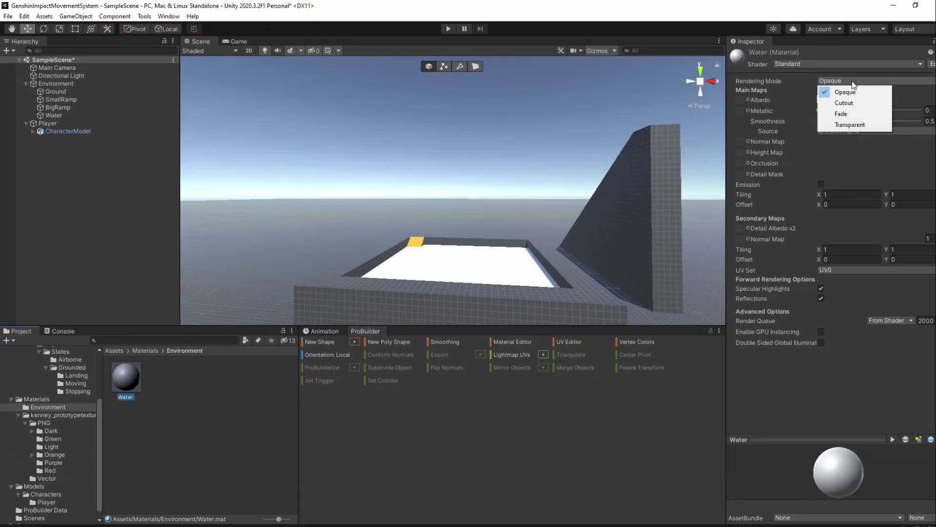
pyautogui.click(843, 126)
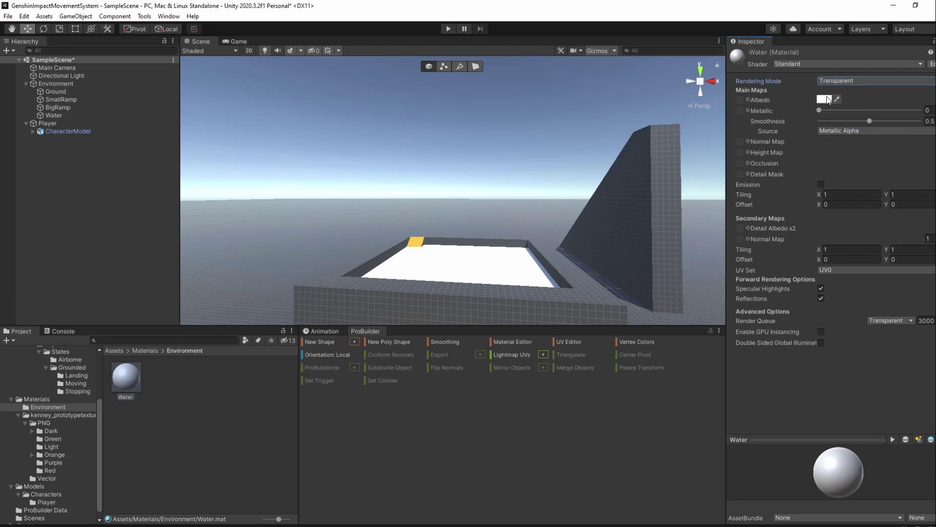
pyautogui.click(827, 97)
pyautogui.moveTo(837, 189); pyautogui.dragTo(838, 188)
pyautogui.moveTo(884, 165); pyautogui.dragTo(911, 138)
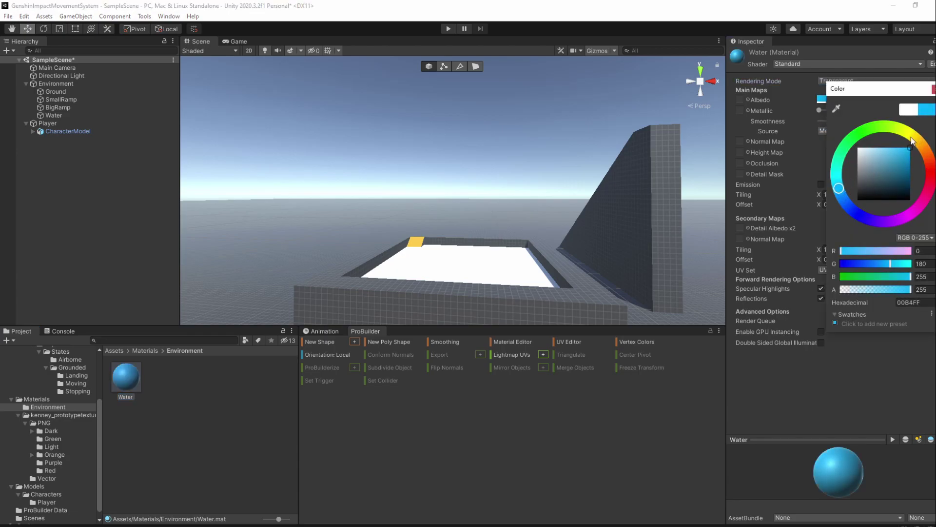
pyautogui.moveTo(889, 89); pyautogui.dragTo(740, 84)
pyautogui.moveTo(760, 284); pyautogui.dragTo(744, 284)
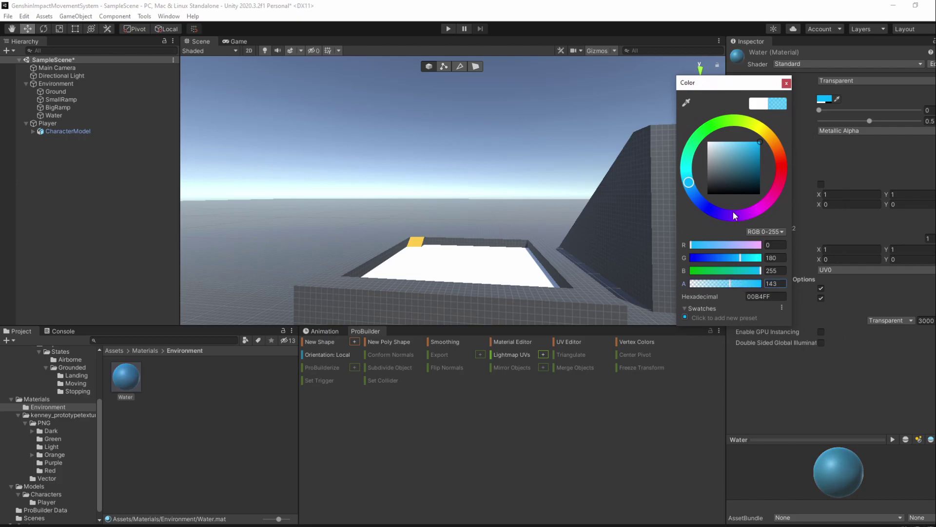
pyautogui.click(786, 84)
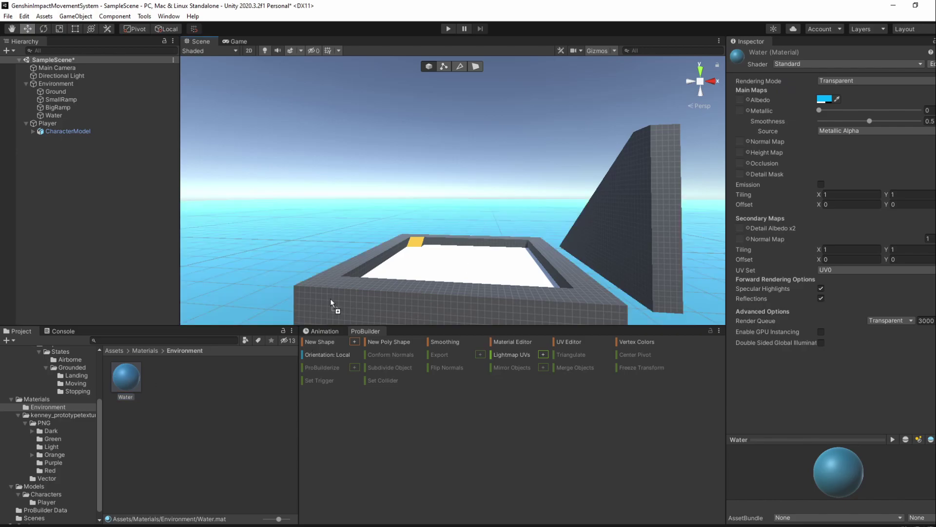
# - Apply the Water material to the Water object in the pool and lower the object to Y about 97.65
pyautogui.keyDown('alt'); pyautogui.moveTo(446, 268); pyautogui.dragTo(483, 272); pyautogui.keyUp('alt')
pyautogui.click(89, 117)
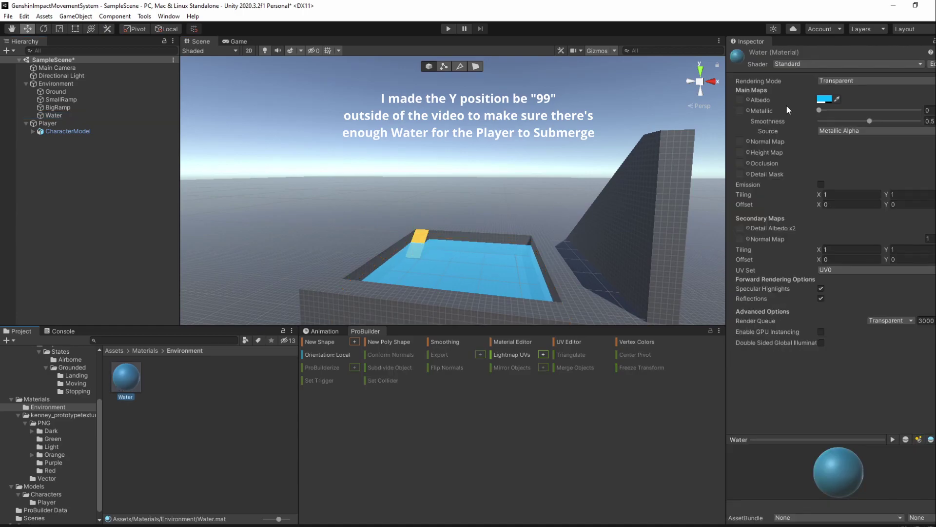
# - Readjust the Water material's albedo colour in the colour picker
pyautogui.click(828, 100)
pyautogui.click(891, 151)
pyautogui.click(927, 91)
# - Replace the Water object's Mesh Collider with a Box Collider set as a trigger, and save the scene
pyautogui.click(496, 276)
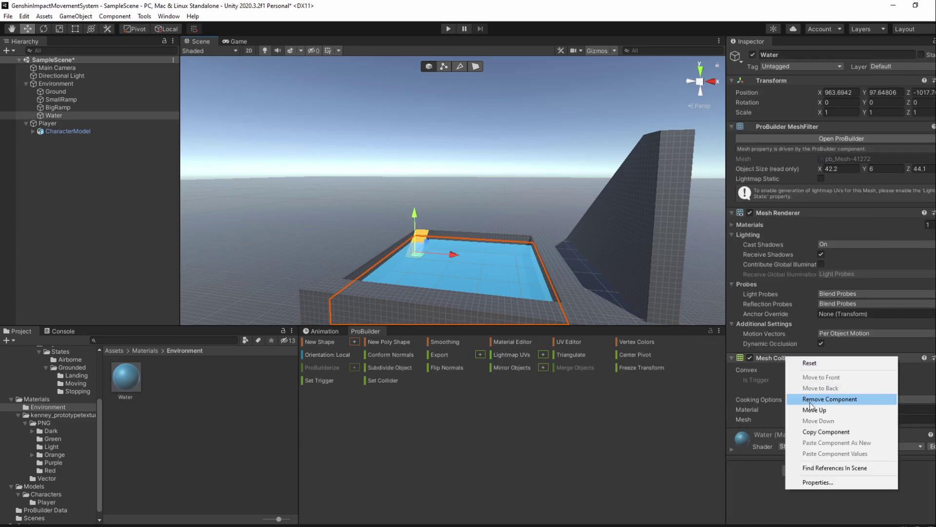
pyautogui.click(811, 399)
pyautogui.click(812, 398)
pyautogui.write('box')
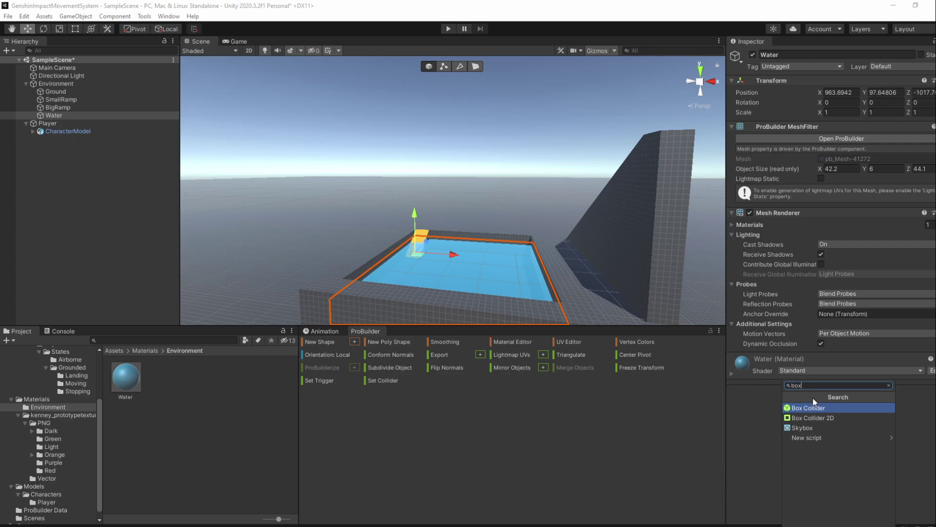
pyautogui.press('Return')
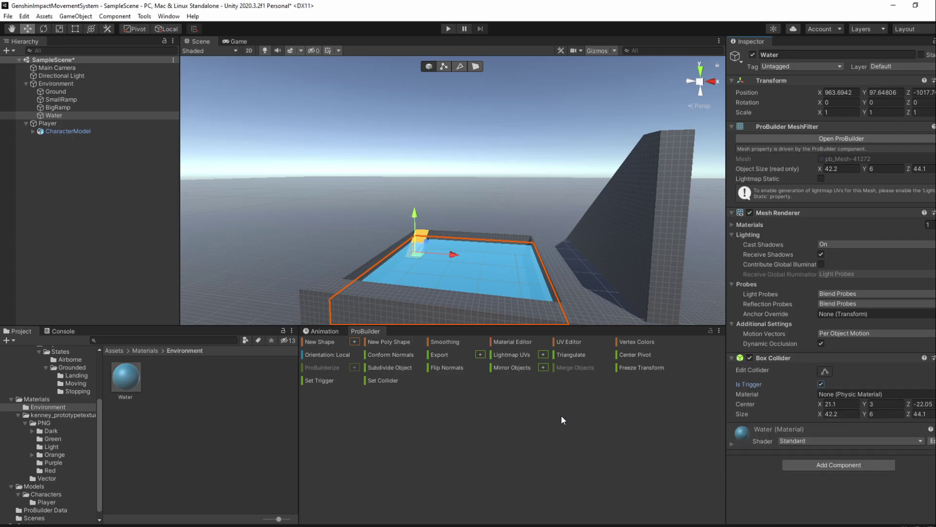
pyautogui.hotkey('ctrl', 's')
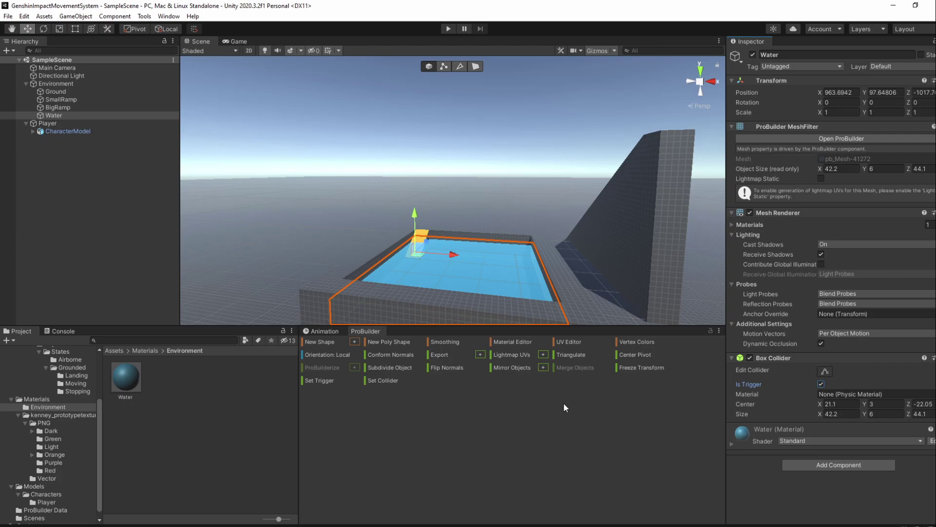
# - Build two ProBuilder cubes sized 4 by 0.9 by 10 with the Shape Tool
pyautogui.hotkey('ctrl', 'shift', 'k')
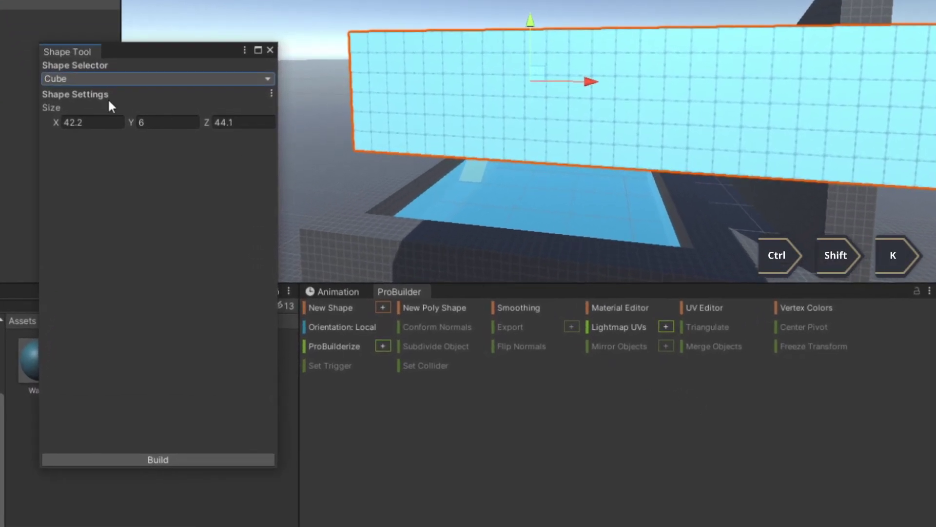
pyautogui.click(107, 126)
pyautogui.write('4')
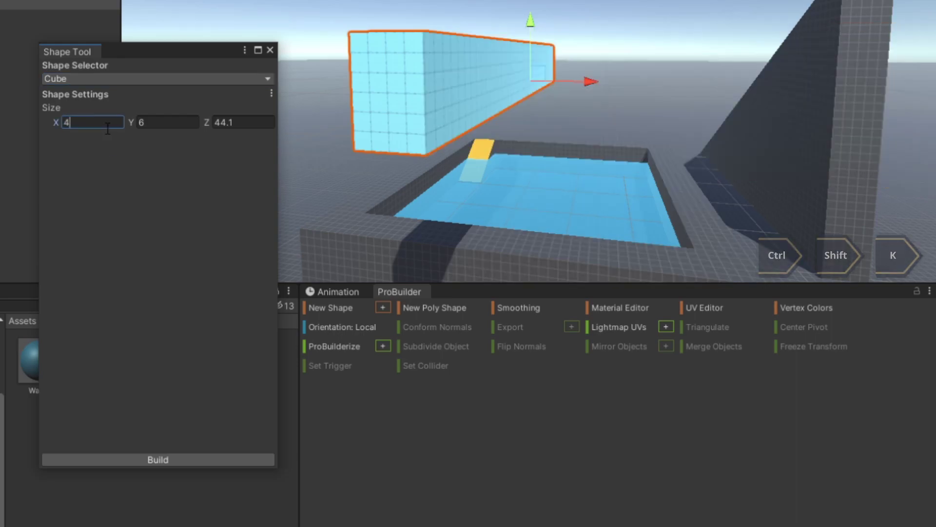
pyautogui.press('Tab')
pyautogui.write('0.9')
pyautogui.press('Tab')
pyautogui.write('10')
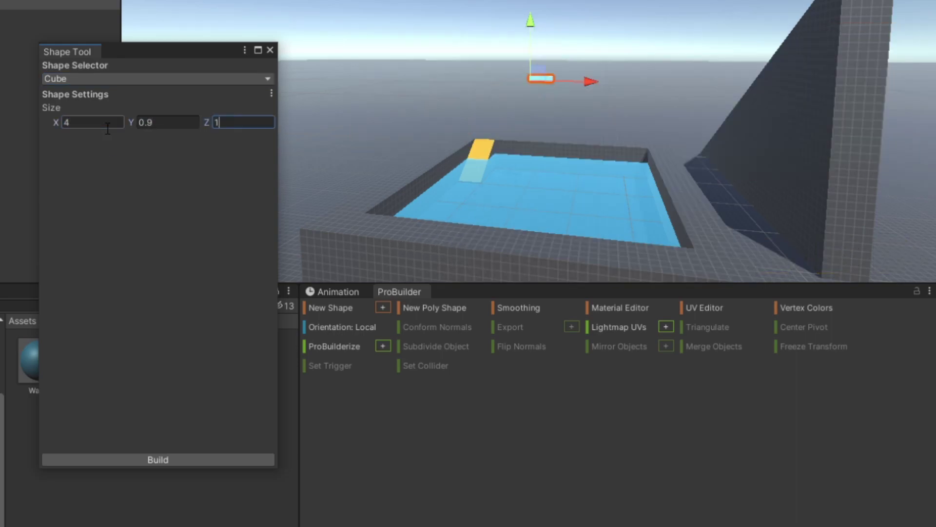
pyautogui.click(187, 459)
pyautogui.click(187, 458)
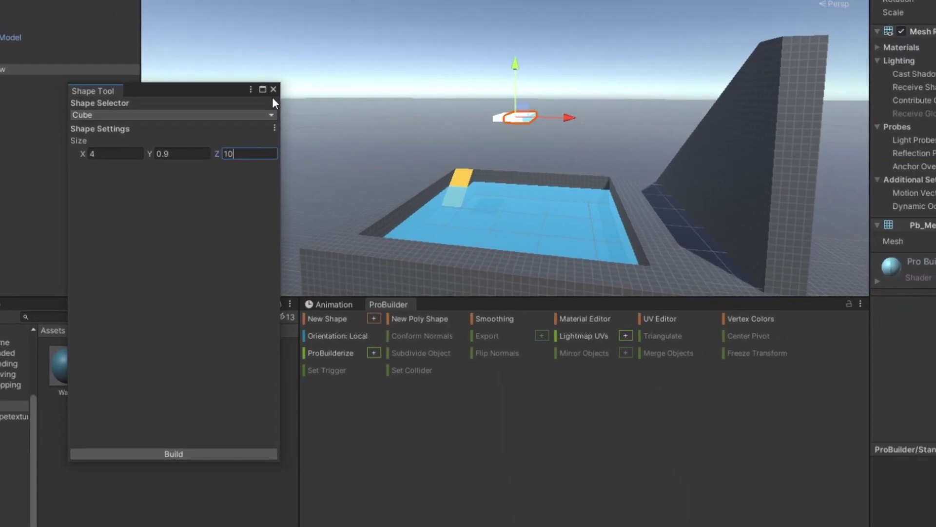
pyautogui.click(270, 50)
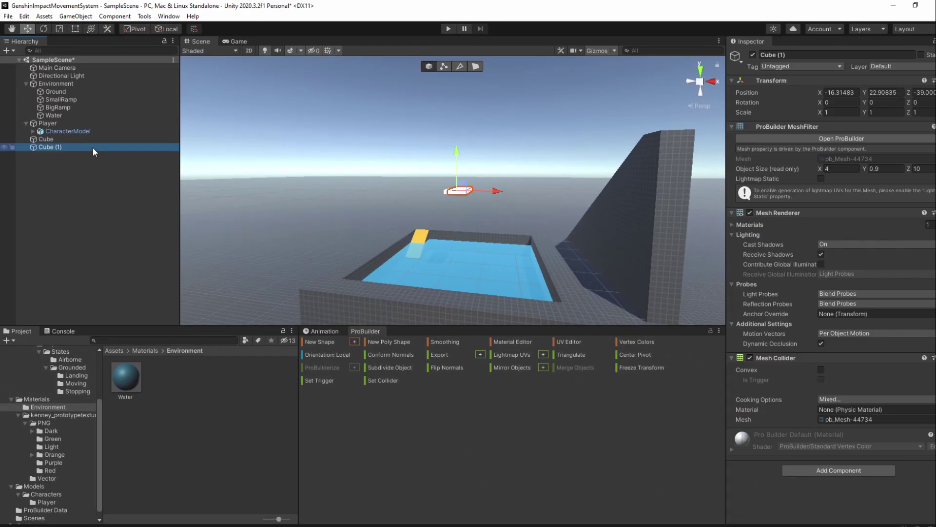
# - Rename both new cubes to Obstacle and make them children of the Environment object
pyautogui.keyDown('ctrl'); pyautogui.click(96, 128); pyautogui.keyUp('ctrl')
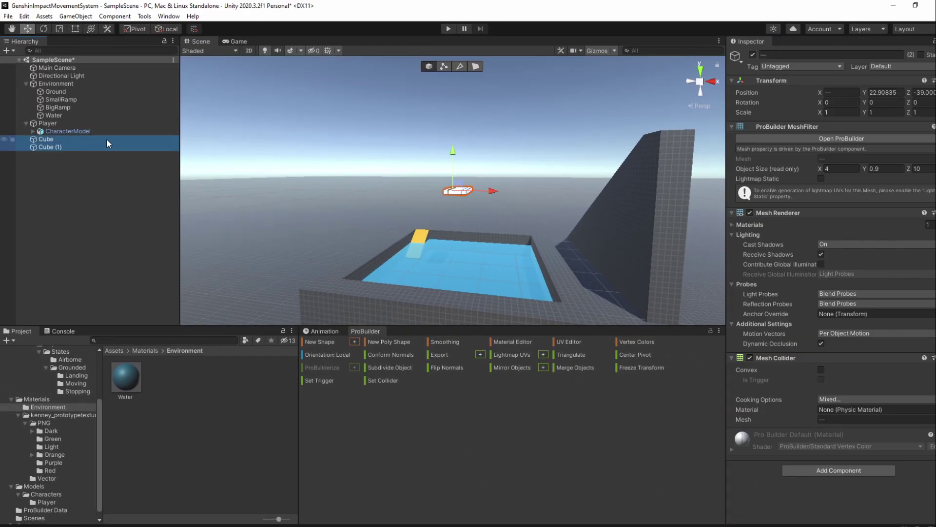
pyautogui.click(819, 39)
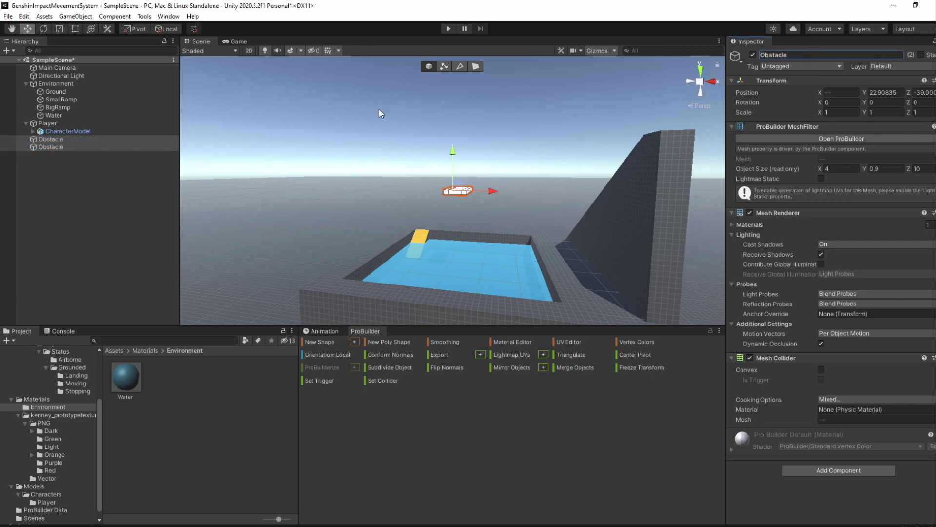
pyautogui.moveTo(59, 139); pyautogui.dragTo(54, 84)
# - Set the position of both Obstacle objects to X 987, Y 100, Z -996
pyautogui.press('f')
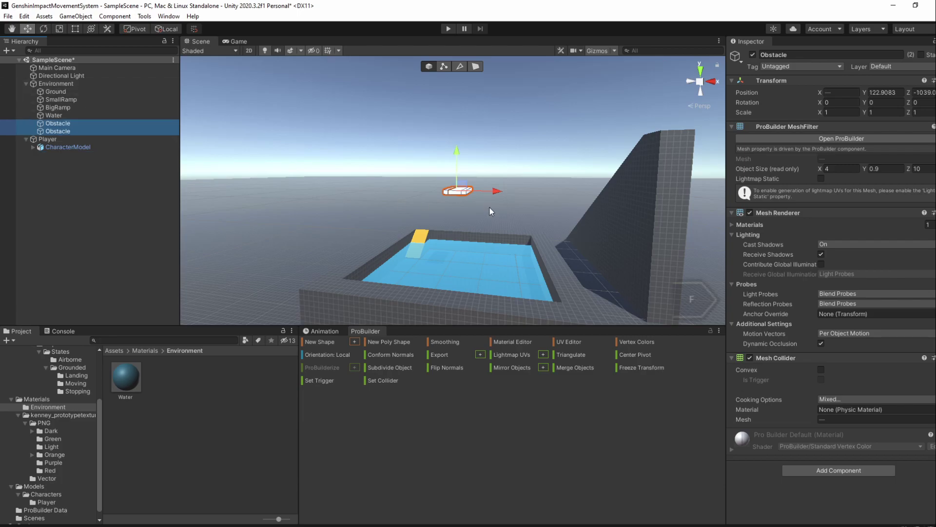
pyautogui.keyDown('alt'); pyautogui.moveTo(458, 222); pyautogui.dragTo(873, 251); pyautogui.keyUp('alt')
pyautogui.scroll(-12, 522, 205)
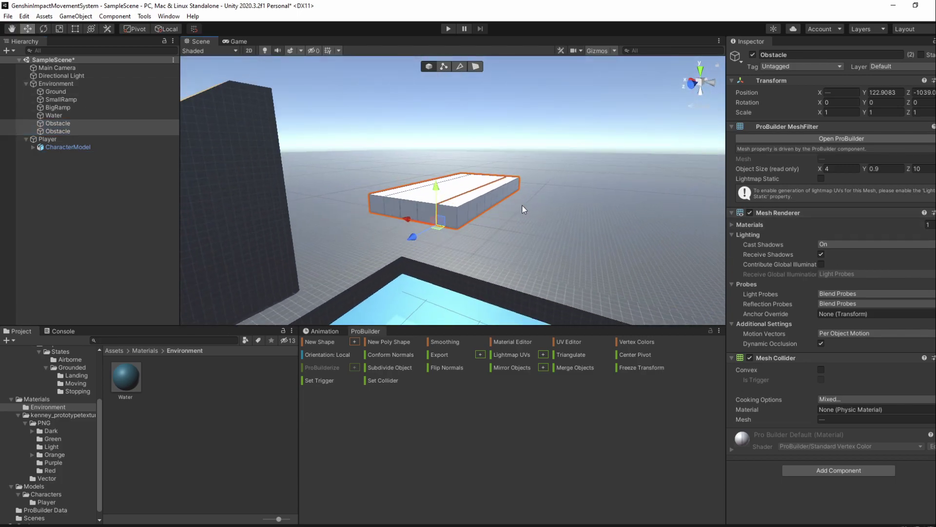
pyautogui.keyDown('alt'); pyautogui.moveTo(514, 201); pyautogui.dragTo(498, 200); pyautogui.keyUp('alt')
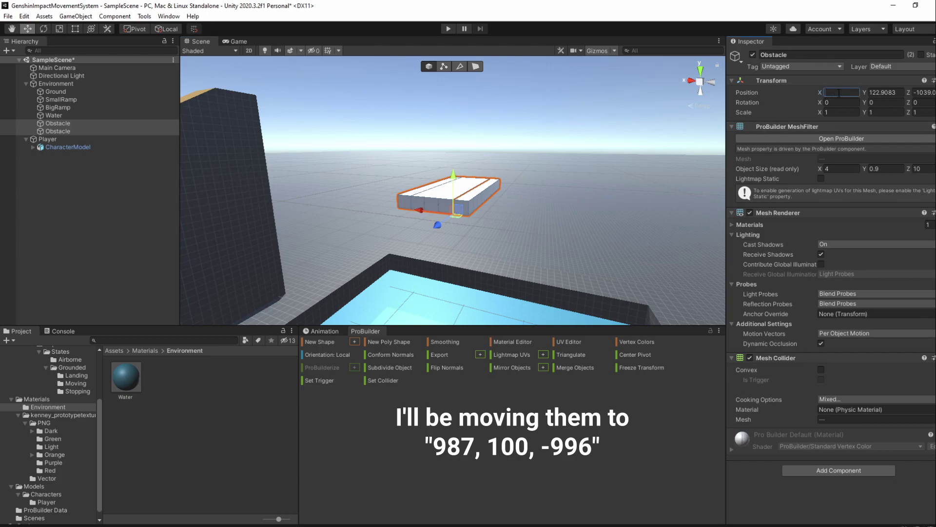
pyautogui.write('987')
pyautogui.press('Tab')
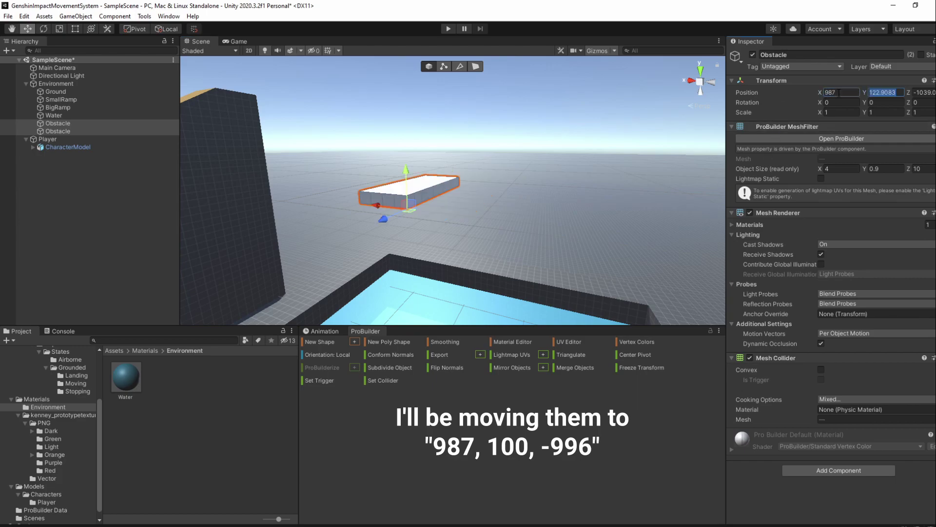
pyautogui.write('100')
pyautogui.press('Tab')
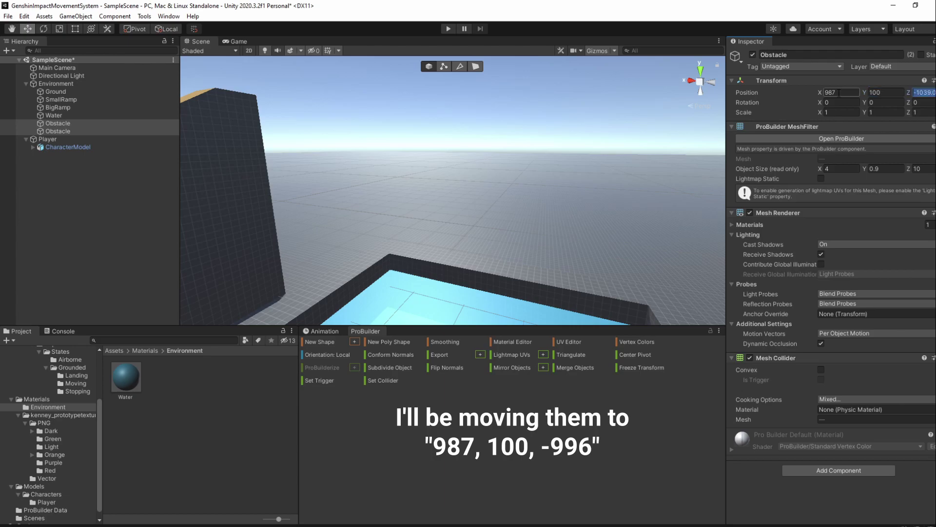
pyautogui.write('-996')
# - Move the second Obstacle along X to about 982.75 so that it sits beside the first with a narrow gap
pyautogui.doubleClick(160, 129)
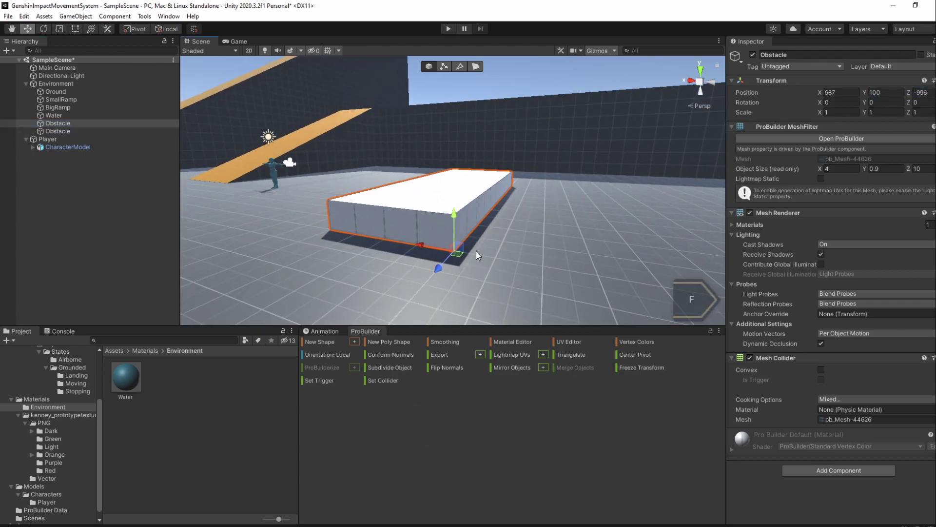
pyautogui.click(107, 131)
pyautogui.keyDown('ctrl'); pyautogui.moveTo(425, 247); pyautogui.dragTo(472, 225); pyautogui.keyUp('ctrl')
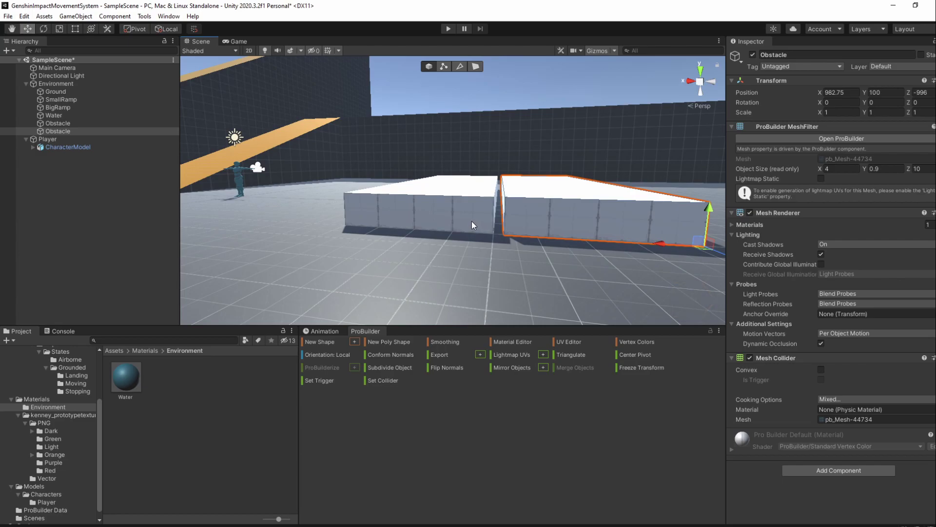
# - Generate a material from the Red folder's texture_04 by applying the texture to an Obstacle, and undo the assignment
pyautogui.keyDown('shift'); pyautogui.click(453, 211); pyautogui.keyUp('shift')
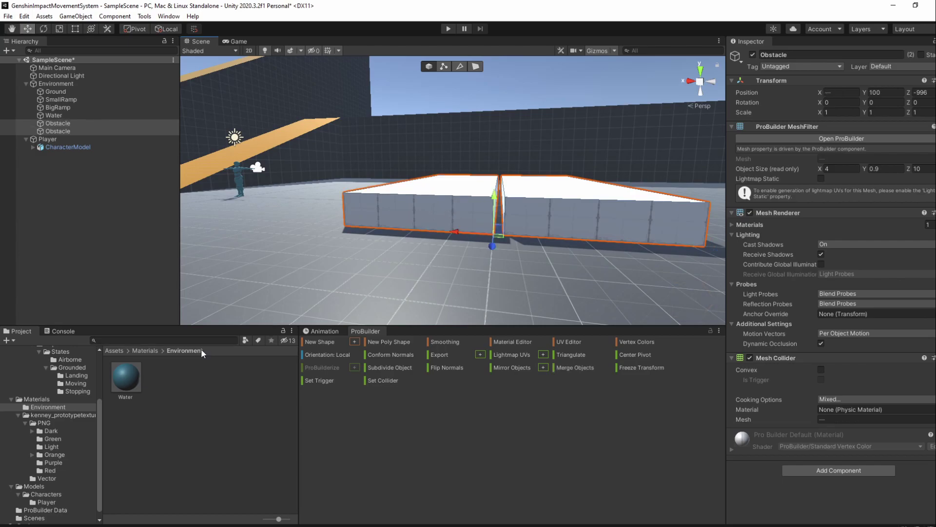
pyautogui.click(145, 350)
pyautogui.doubleClick(157, 383)
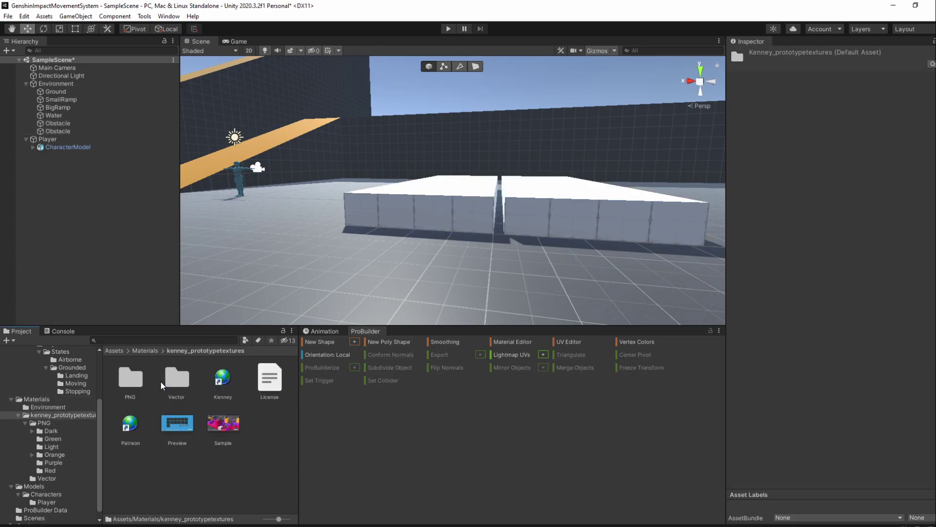
pyautogui.doubleClick(131, 379)
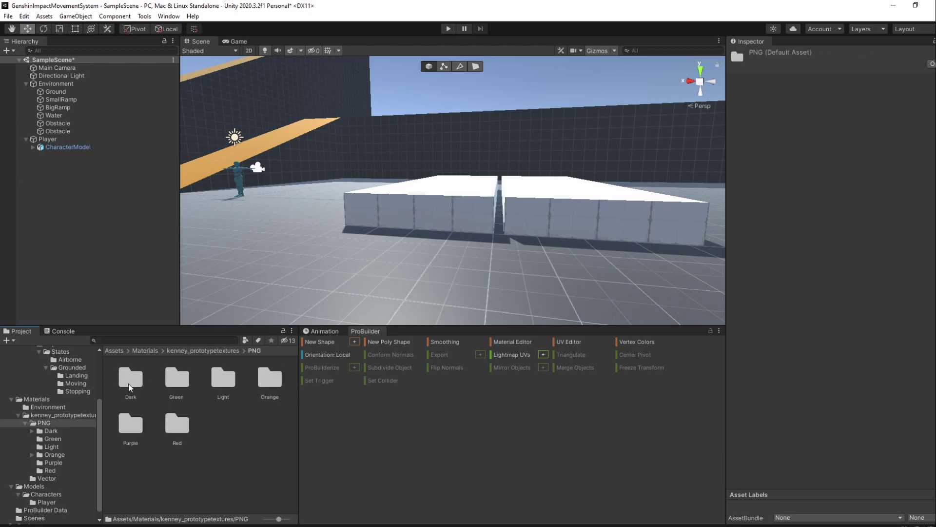
pyautogui.doubleClick(180, 423)
pyautogui.moveTo(262, 395); pyautogui.dragTo(420, 209)
pyautogui.hotkey('ctrl', 'z')
# - Assign the red texture_04 material to the Alt + 4 slot of ProBuilder's default material palette
pyautogui.click(510, 342)
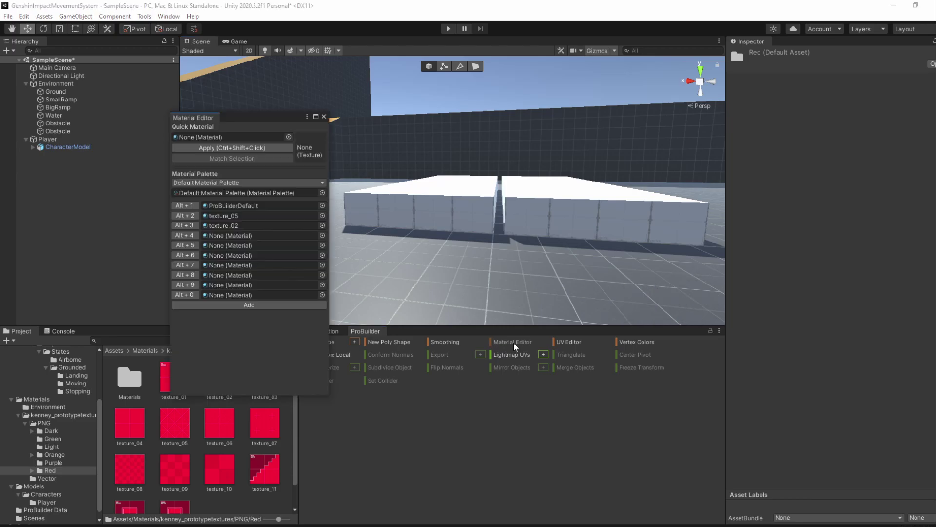
pyautogui.click(322, 245)
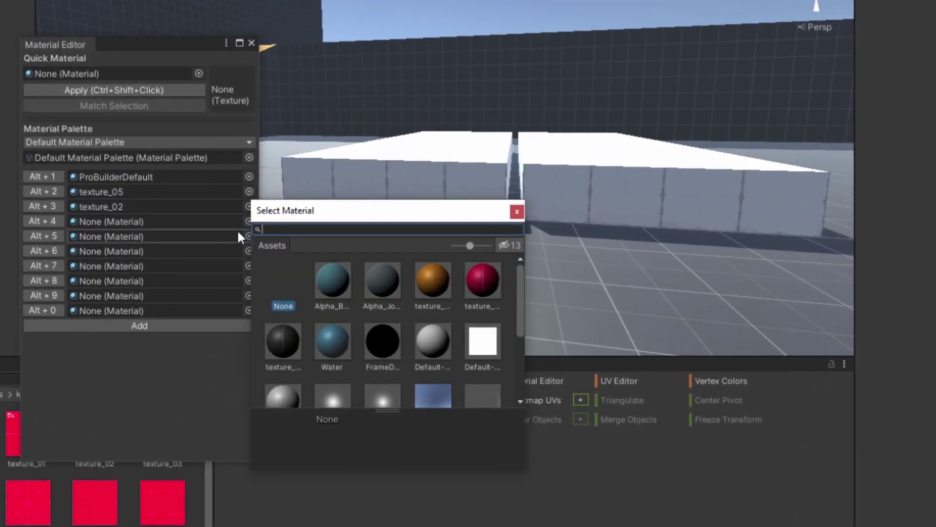
pyautogui.doubleClick(490, 286)
pyautogui.click(251, 42)
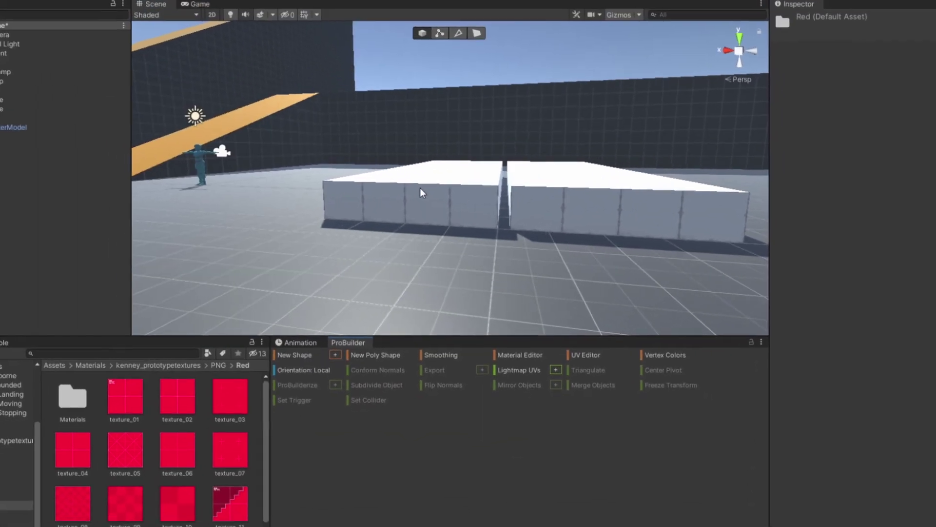
# - Apply the red texture_04 palette material to both Obstacle objects
pyautogui.click(420, 190)
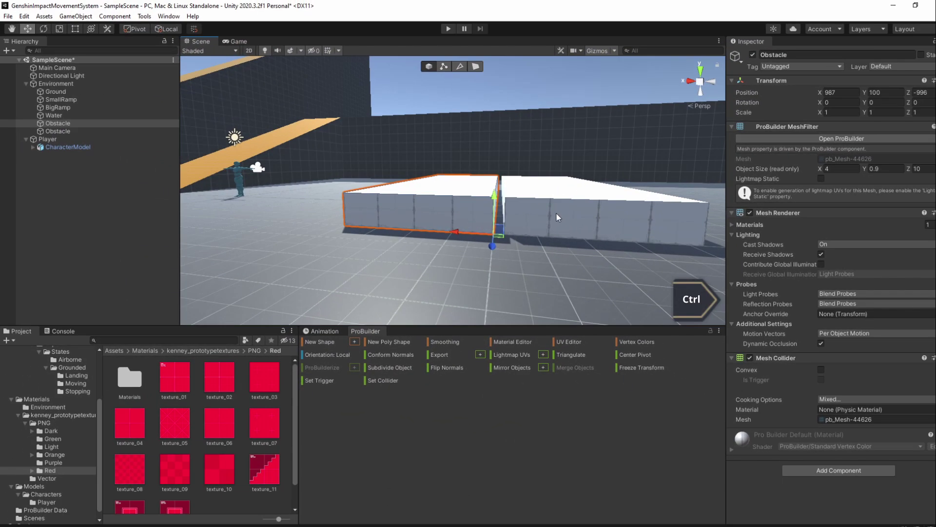
pyautogui.keyDown('ctrl'); pyautogui.click(573, 206); pyautogui.keyUp('ctrl')
pyautogui.hotkey('alt', '4')
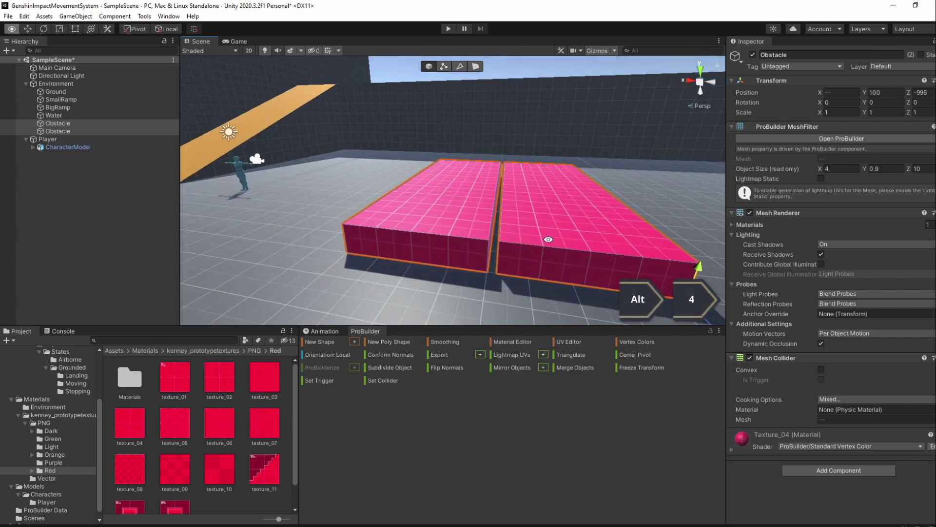
pyautogui.keyDown('alt'); pyautogui.moveTo(548, 239); pyautogui.dragTo(566, 247); pyautogui.keyUp('alt')
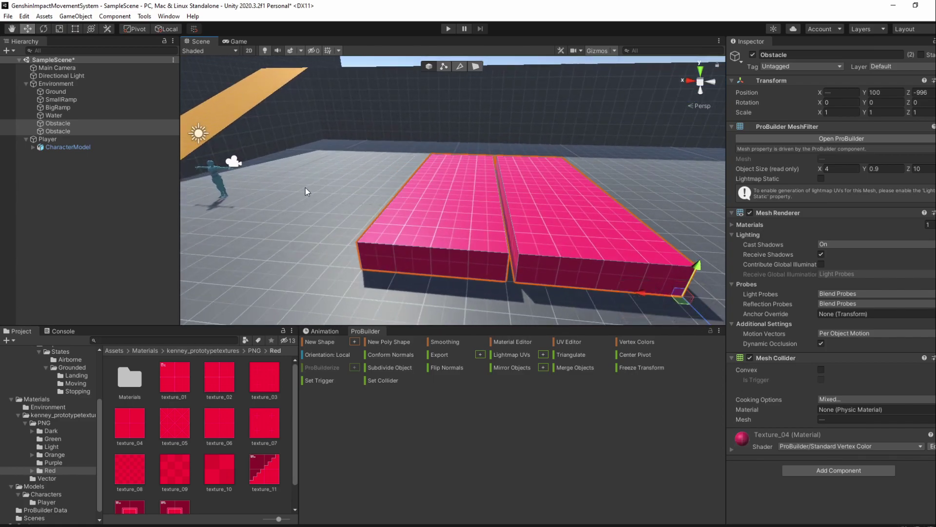
# - Examine the layout of the ramps, pool and obstacles from above, the front and an angled view
pyautogui.click(306, 191)
pyautogui.scroll(-5, 379, 233)
pyautogui.keyDown('alt'); pyautogui.moveTo(385, 211); pyautogui.dragTo(501, 272); pyautogui.keyUp('alt')
pyautogui.click(700, 71)
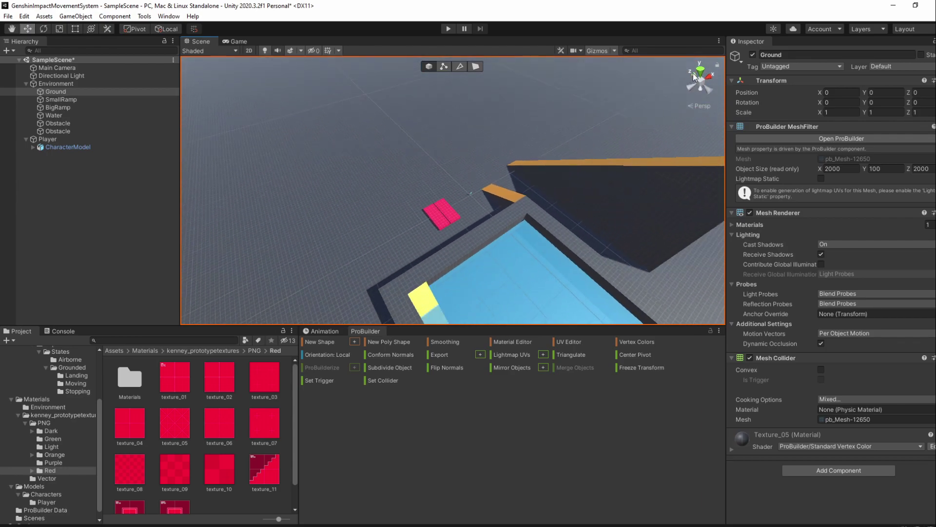
pyautogui.moveTo(511, 215); pyautogui.dragTo(461, 184, button='middle')
pyautogui.click(701, 68)
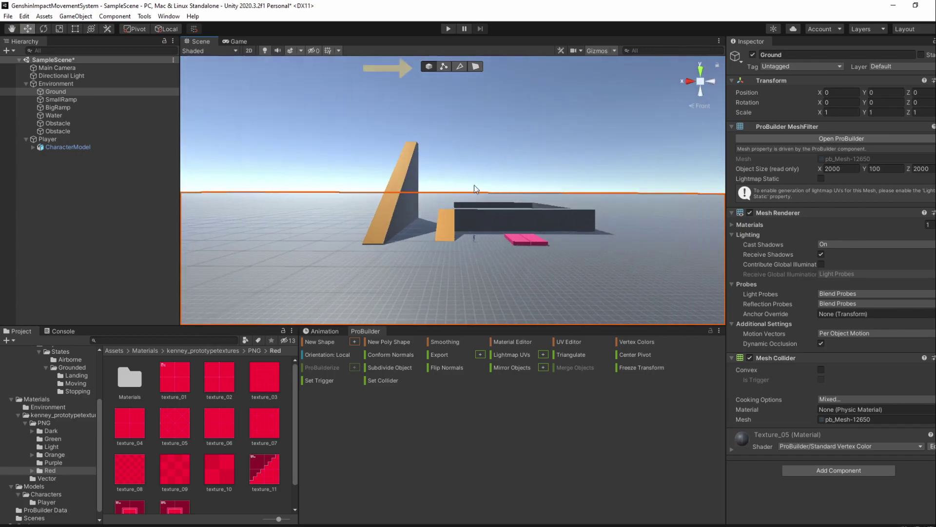
pyautogui.keyDown('alt'); pyautogui.moveTo(474, 185); pyautogui.dragTo(429, 224); pyautogui.keyUp('alt')
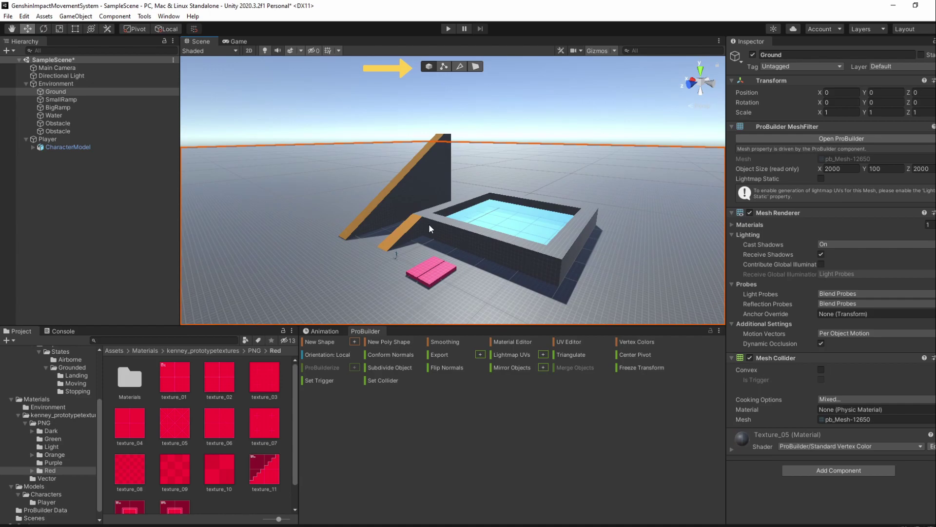